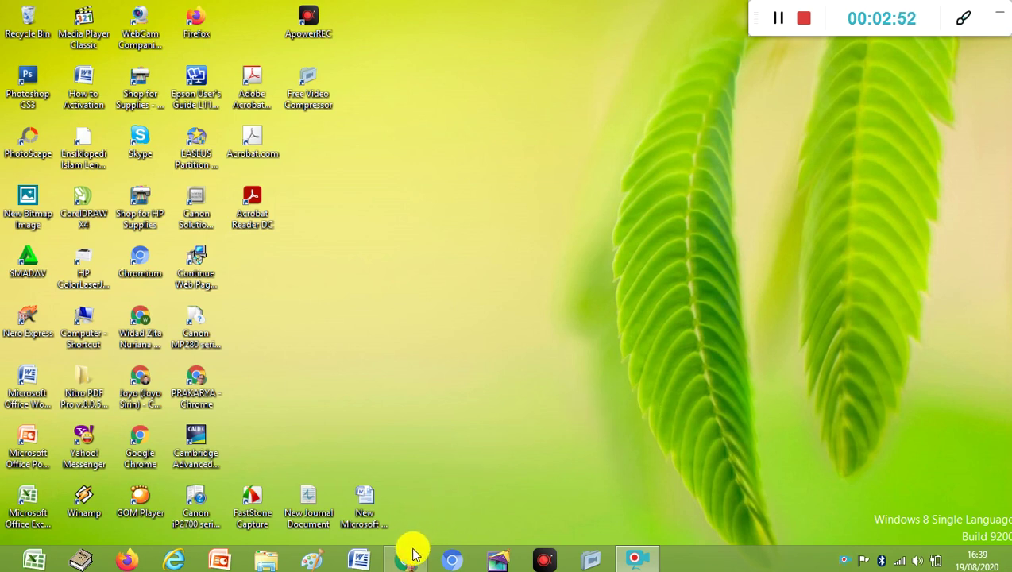
- Switch to Google Chrome and open the E-KINERJA site at sepakat-bkppd.klatenkab.go.id in a new tab
{"action": "mouse_move", "coordinate": [407, 558]}
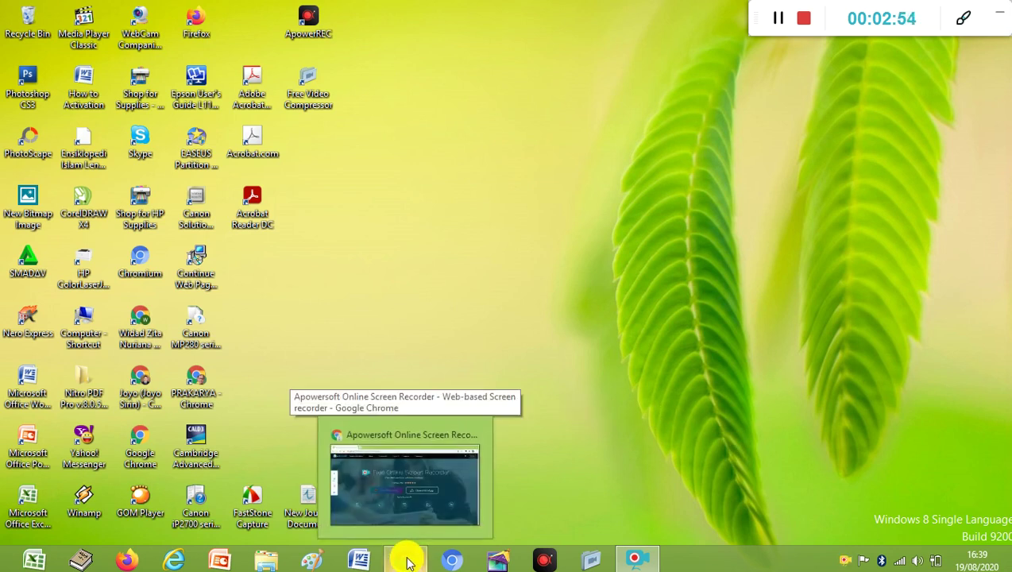
{"action": "left_click", "coordinate": [407, 561]}
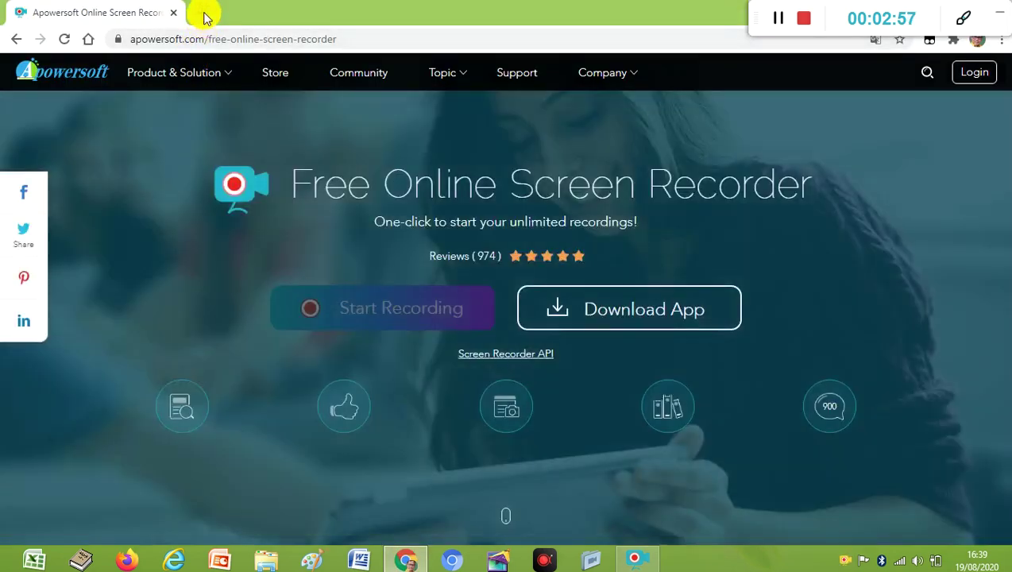
{"action": "left_click", "coordinate": [198, 12]}
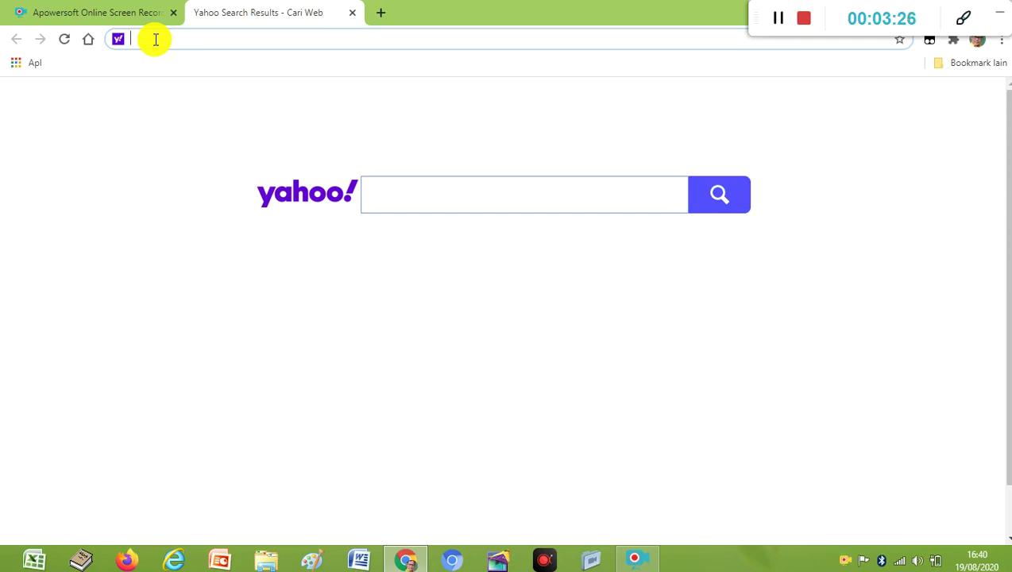
{"action": "type", "text": "e"}
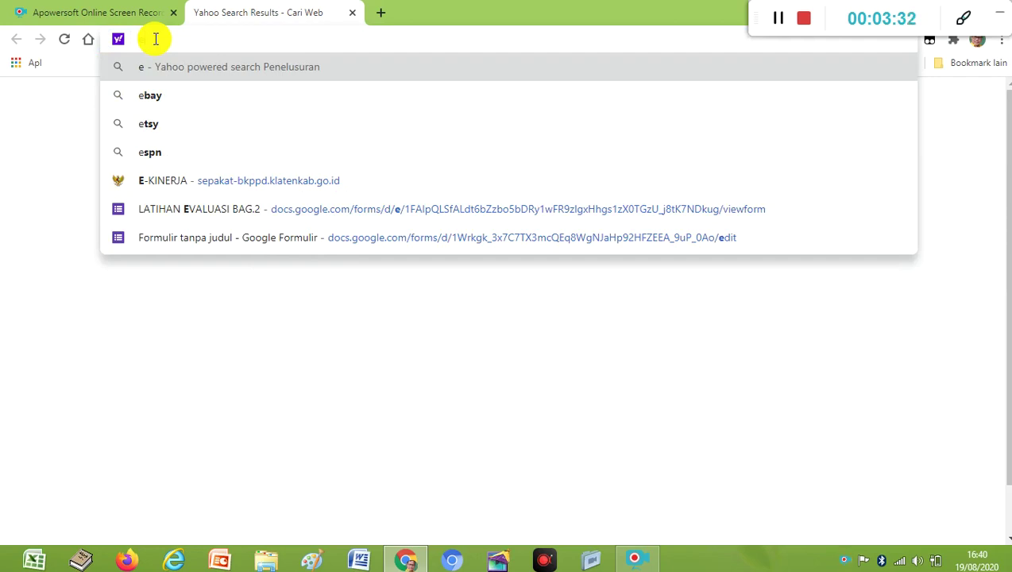
{"action": "left_click", "coordinate": [154, 179]}
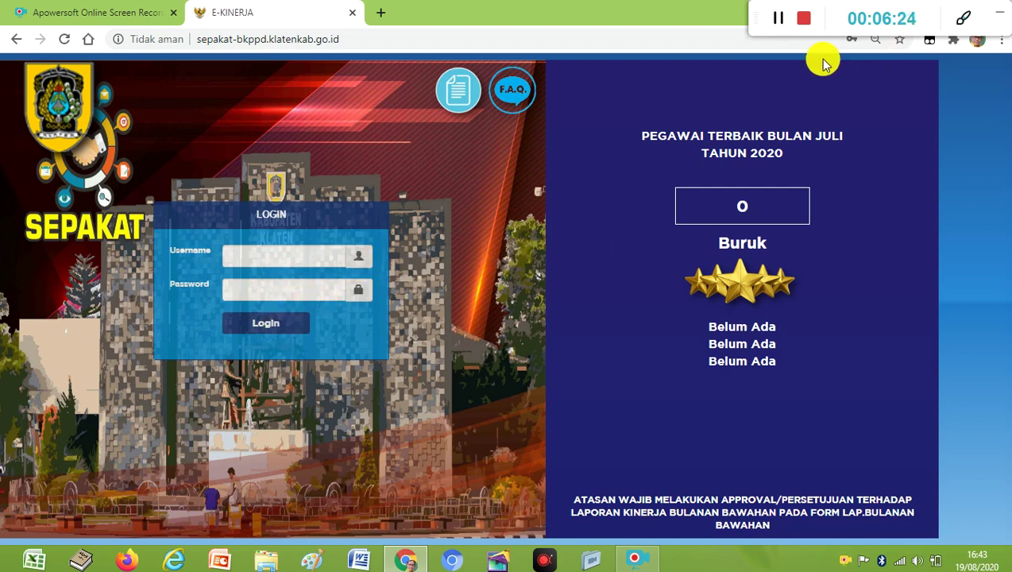
{"action": "left_click", "coordinate": [777, 24]}
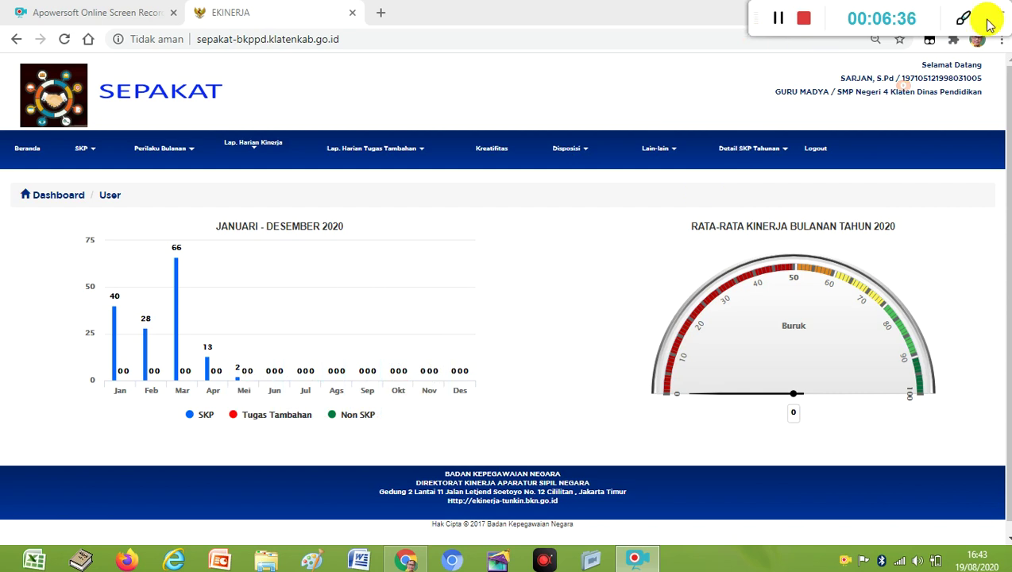
{"action": "left_click_drag", "start_coordinate": [987, 18], "coordinate": [994, 85]}
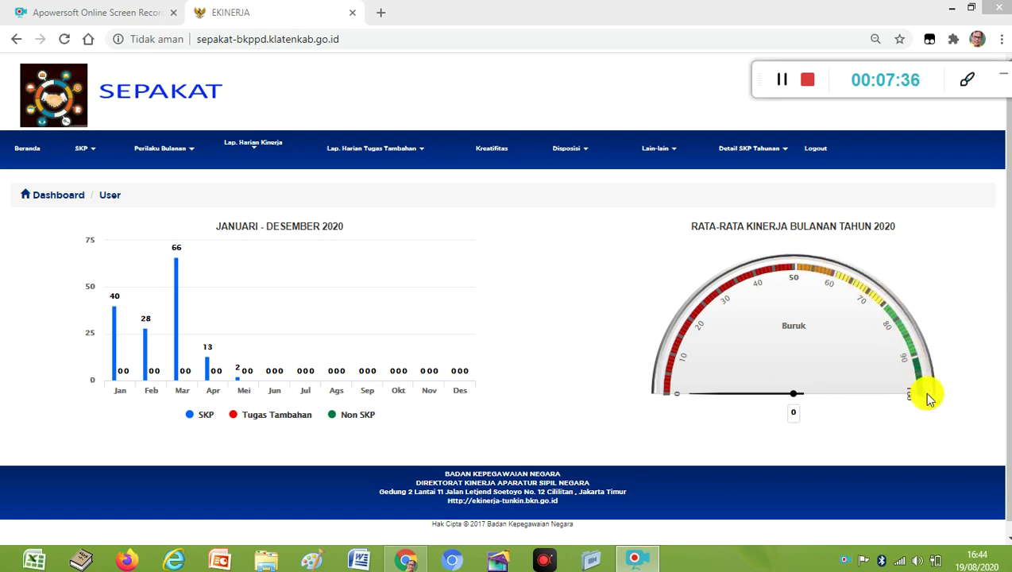
- Examine the dashboard's navigation options, including SKP, Lap. Harian Kinerja, Lap. Harian Tugas Tambahan and Lain-lain
{"action": "mouse_move", "coordinate": [779, 405]}
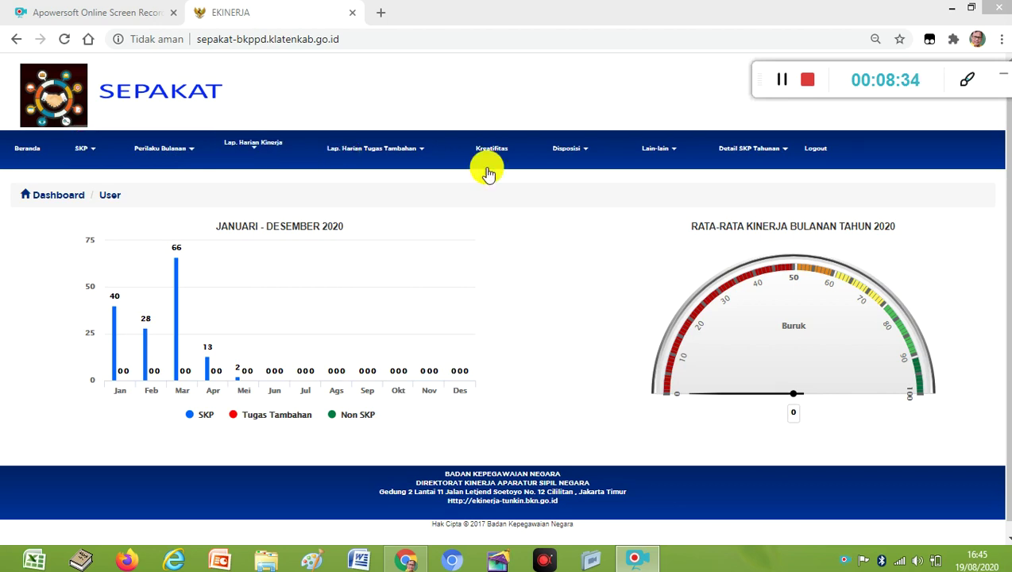
{"action": "left_click", "coordinate": [93, 152]}
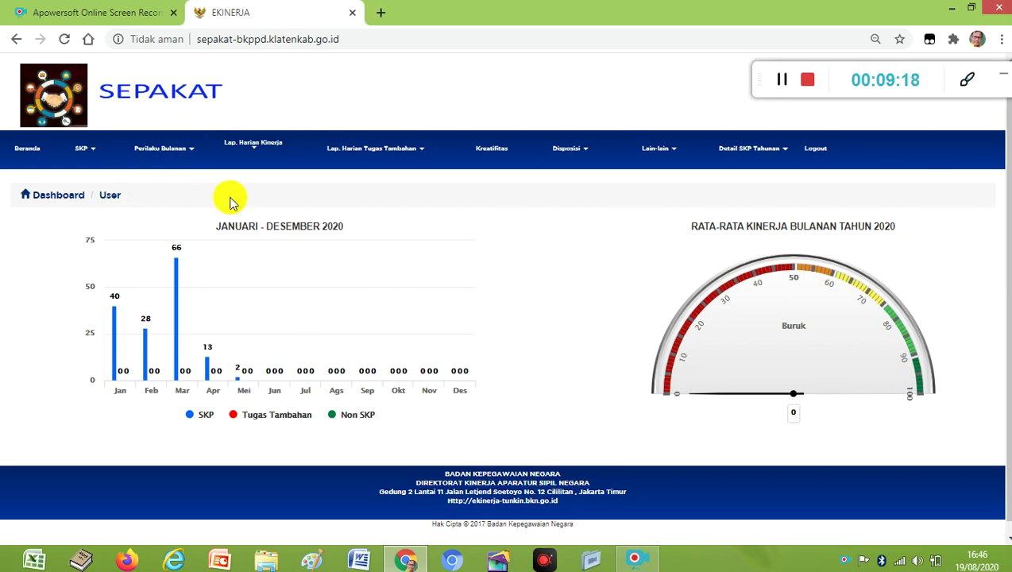
{"action": "left_click", "coordinate": [253, 151]}
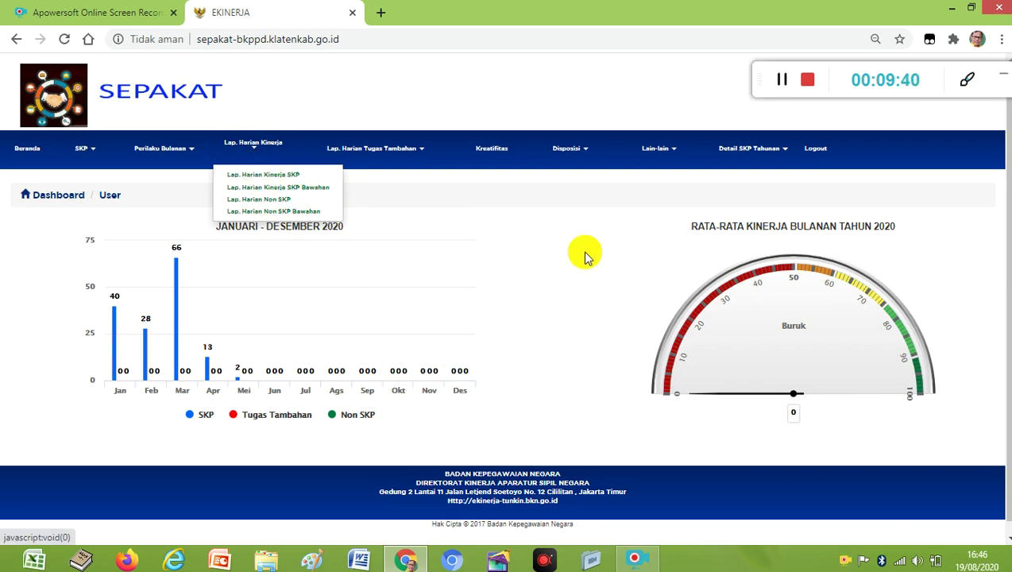
{"action": "left_click", "coordinate": [619, 274]}
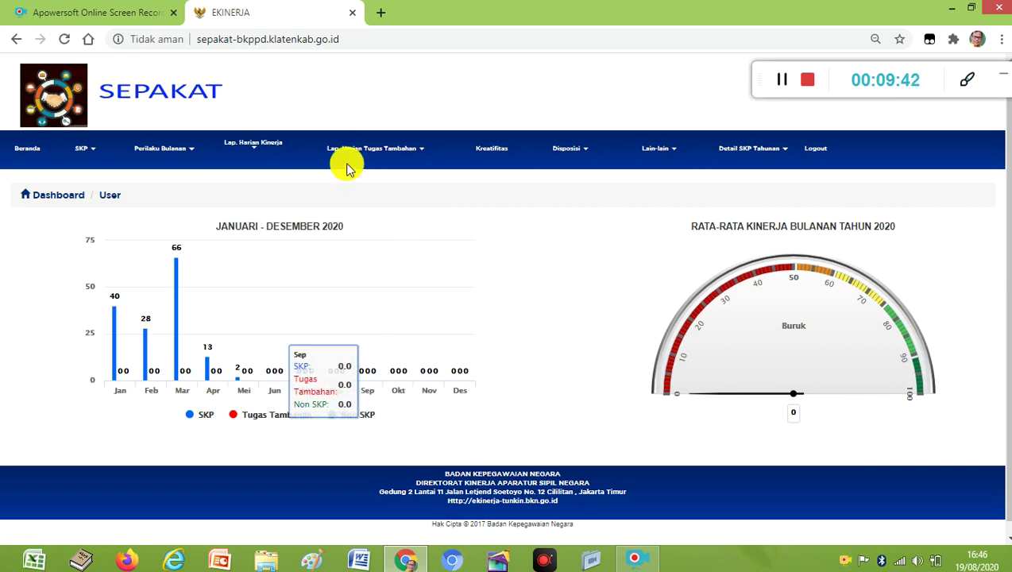
{"action": "left_click", "coordinate": [422, 155]}
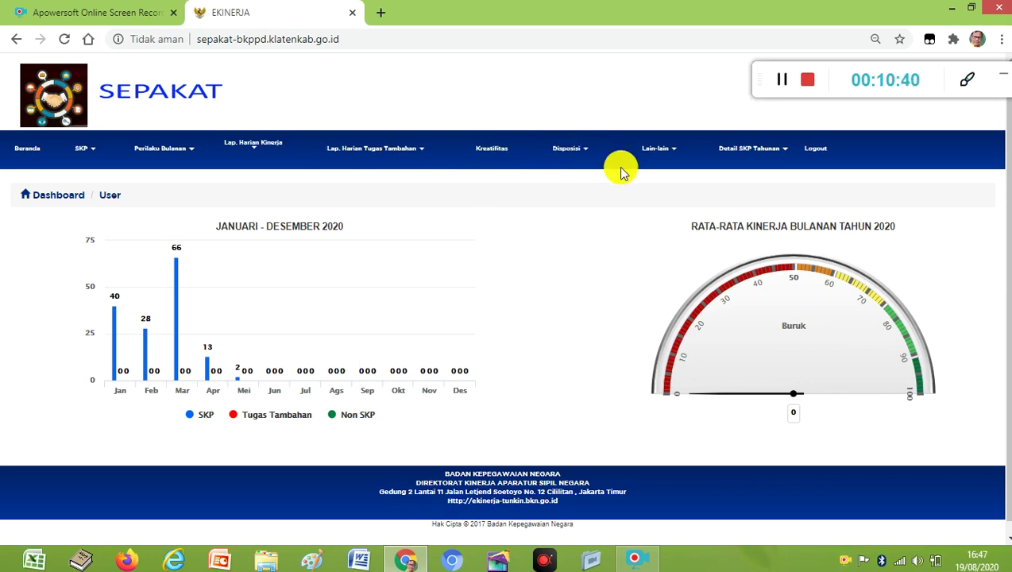
{"action": "left_click", "coordinate": [675, 151]}
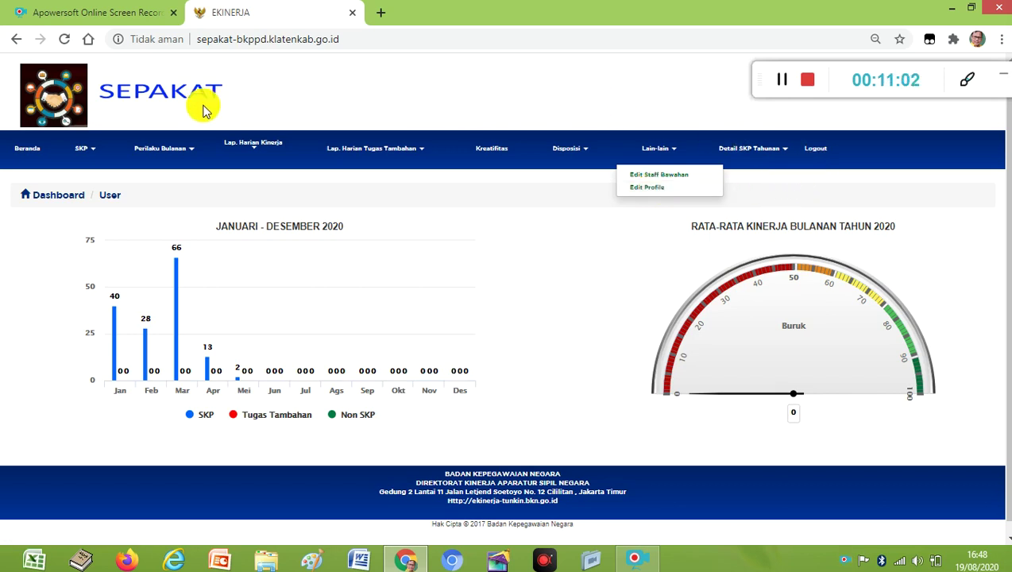
{"action": "left_click", "coordinate": [628, 316]}
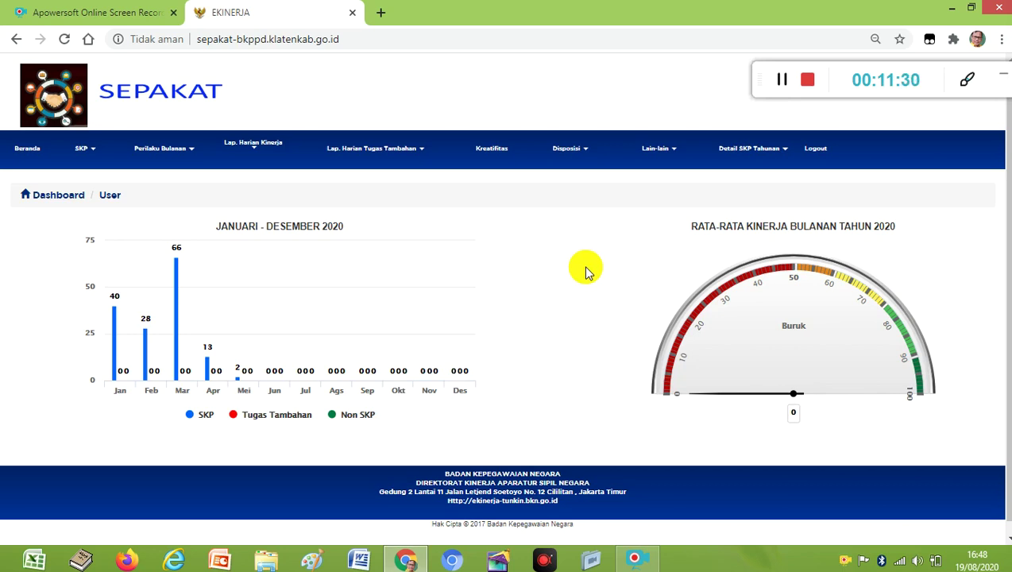
{"action": "left_click", "coordinate": [677, 152]}
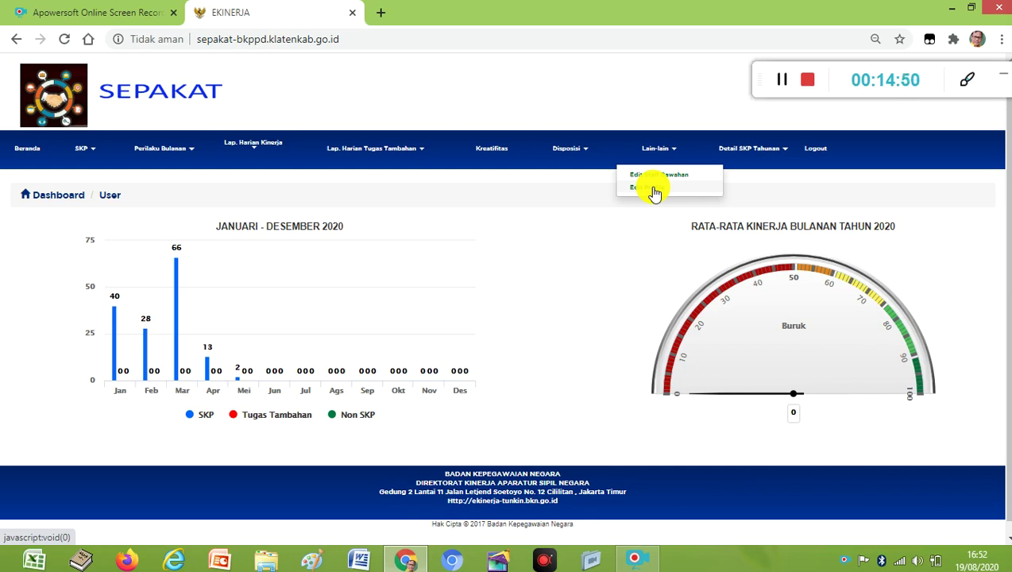
{"action": "left_click", "coordinate": [652, 222]}
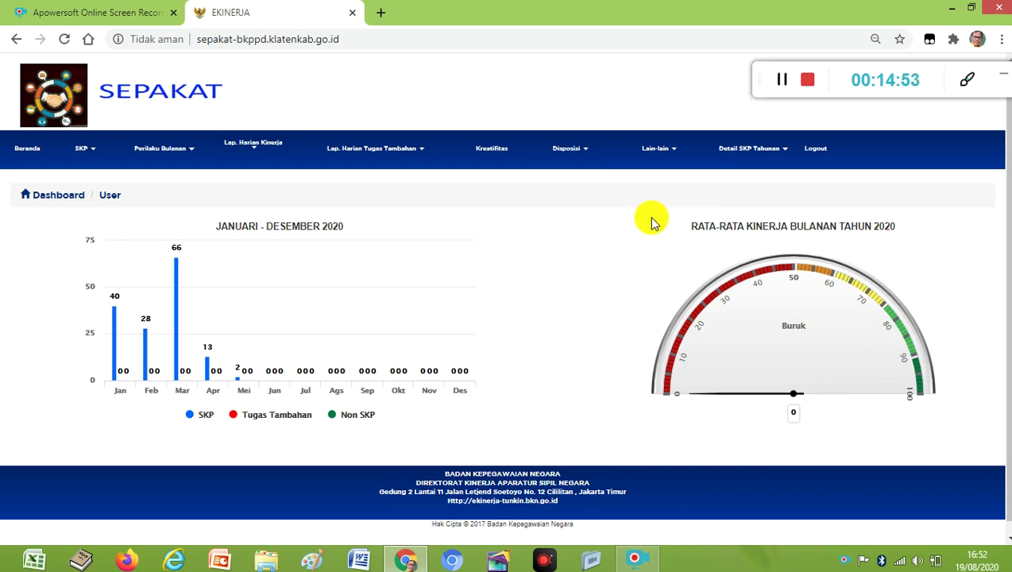
- Open the annual SKP targets and realisations (Target dan Realisasi Tahunan) and delete the 02 Jan 2020 - 31 Dec 2020 period
{"action": "left_click", "coordinate": [93, 151]}
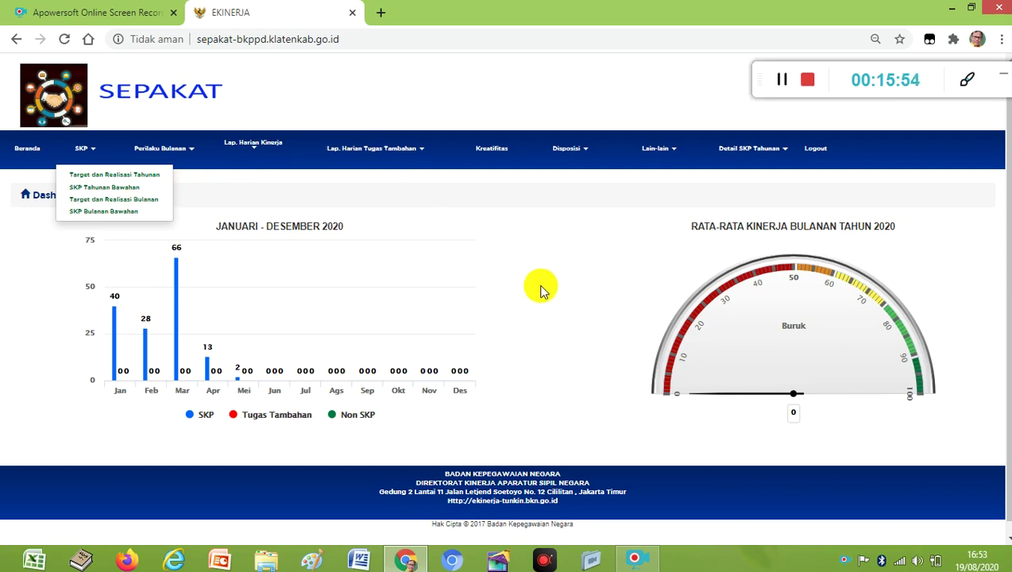
{"action": "left_click", "coordinate": [89, 176]}
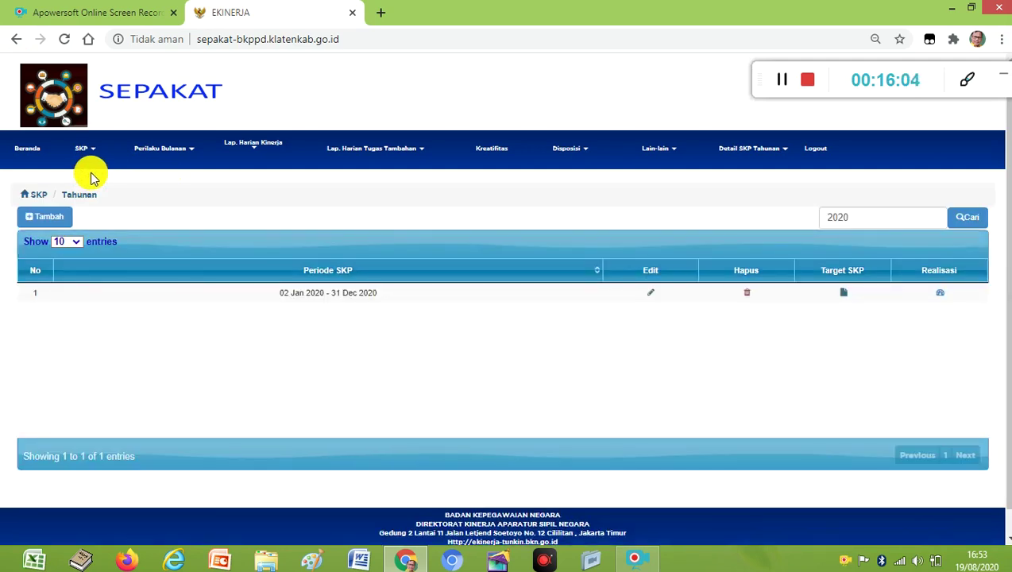
{"action": "left_click", "coordinate": [747, 296]}
{"action": "left_click", "coordinate": [588, 127]}
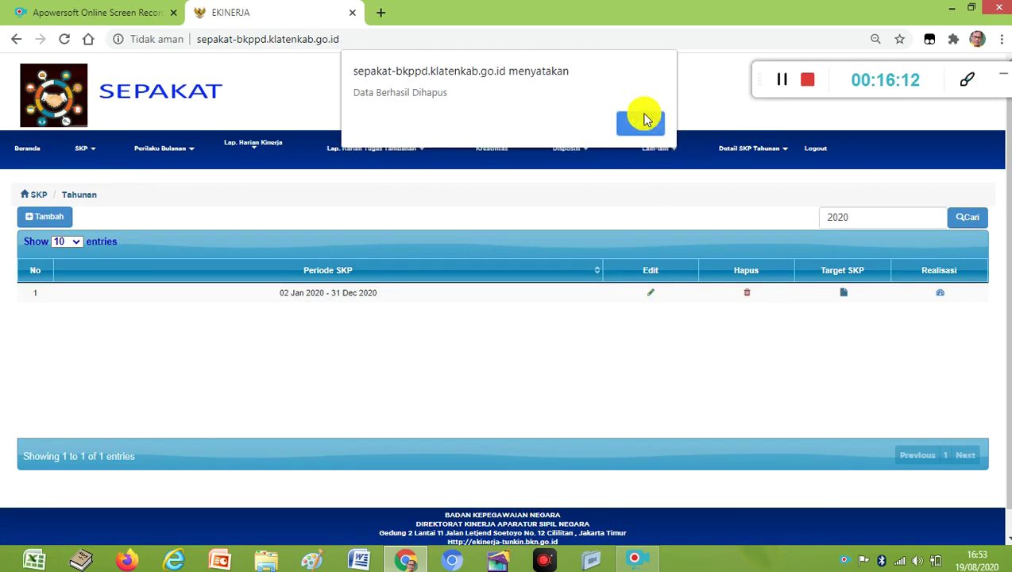
{"action": "left_click", "coordinate": [647, 119]}
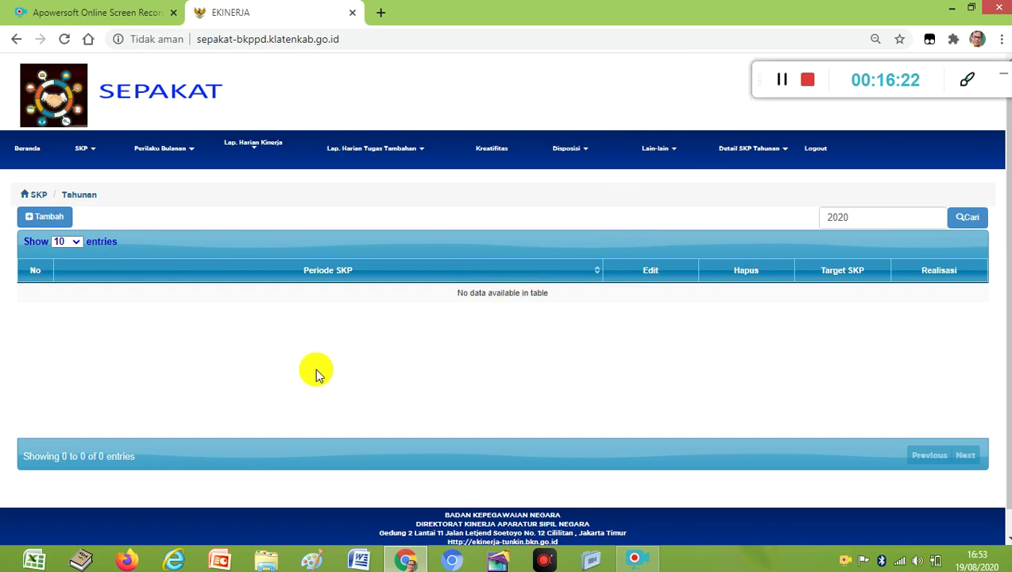
- Begin a new annual SKP period and set its start date to 2020-01-02
{"action": "left_click", "coordinate": [52, 221]}
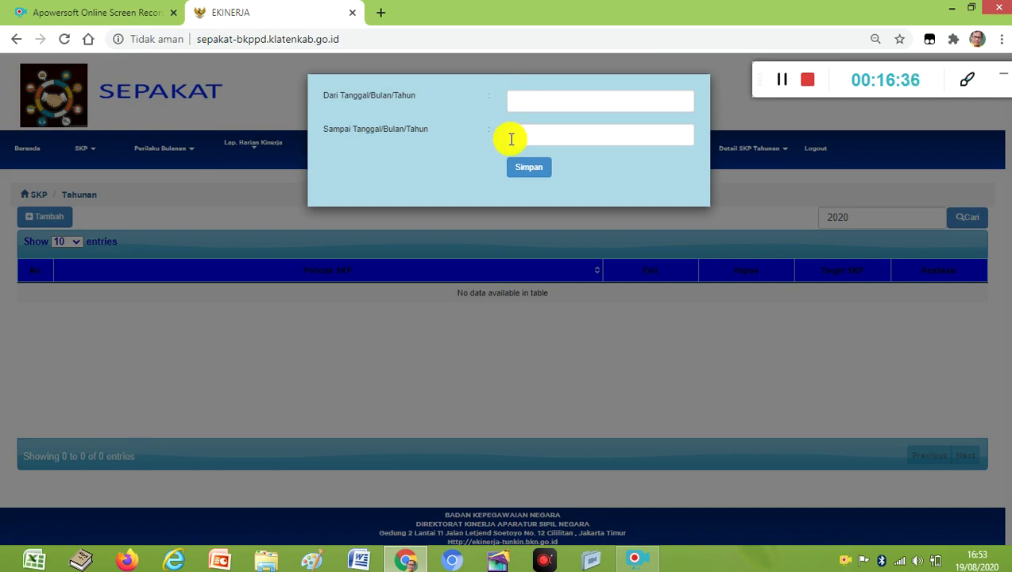
{"action": "left_click", "coordinate": [533, 100]}
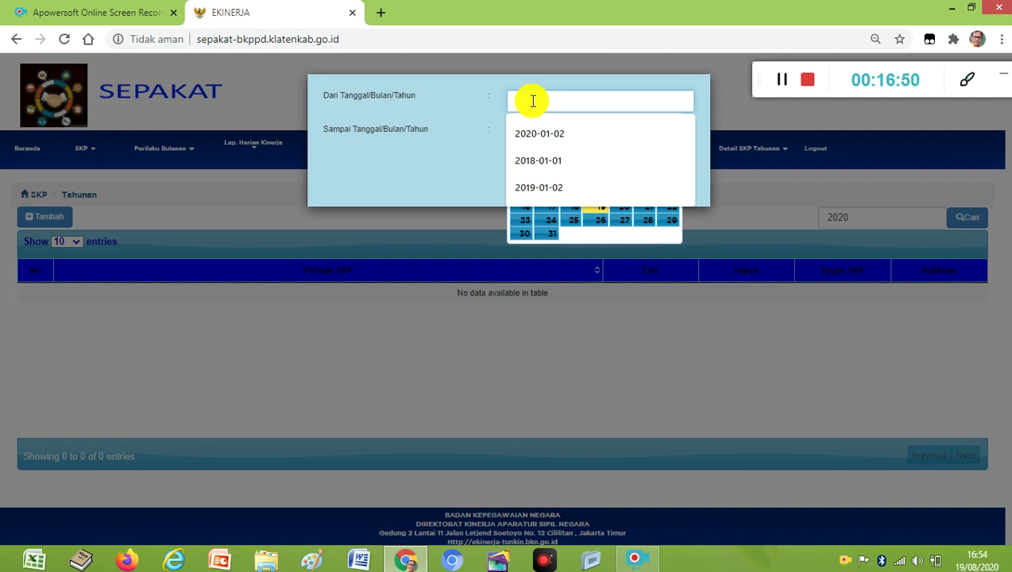
{"action": "left_click", "coordinate": [626, 241]}
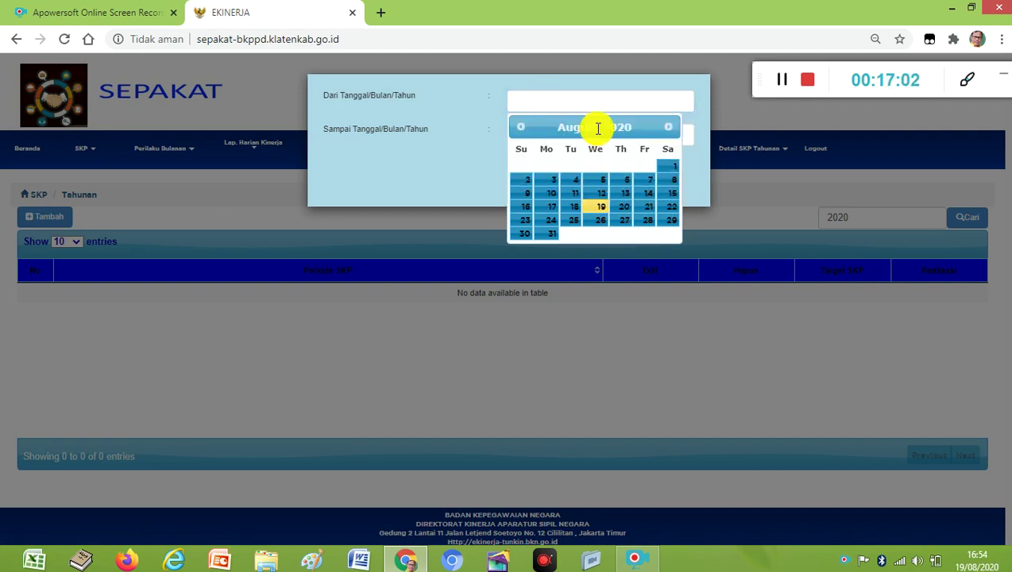
{"action": "left_click", "coordinate": [520, 131]}
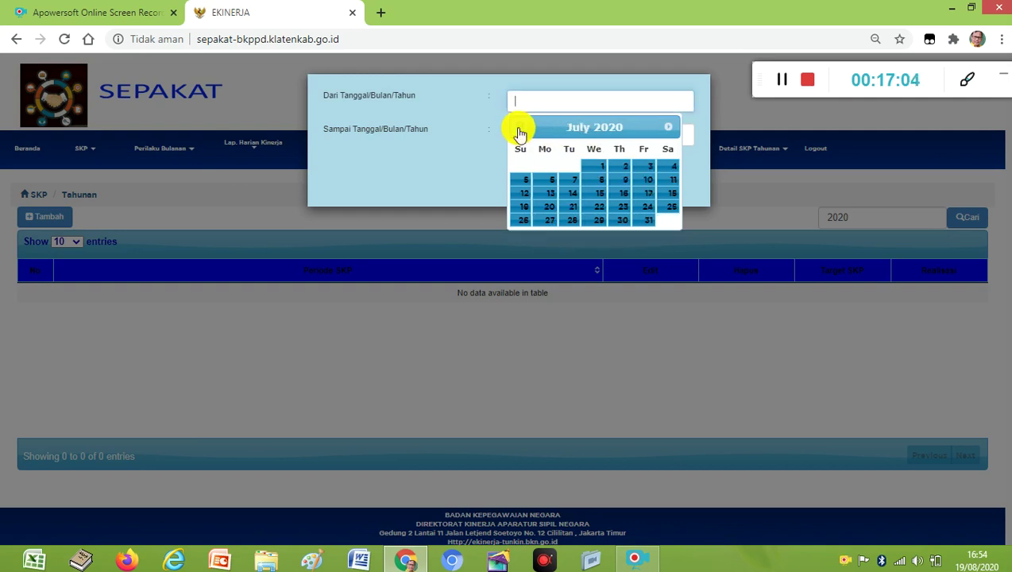
{"action": "left_click", "coordinate": [520, 131]}
{"action": "left_click", "coordinate": [520, 131]}
{"action": "left_click", "coordinate": [520, 131]}
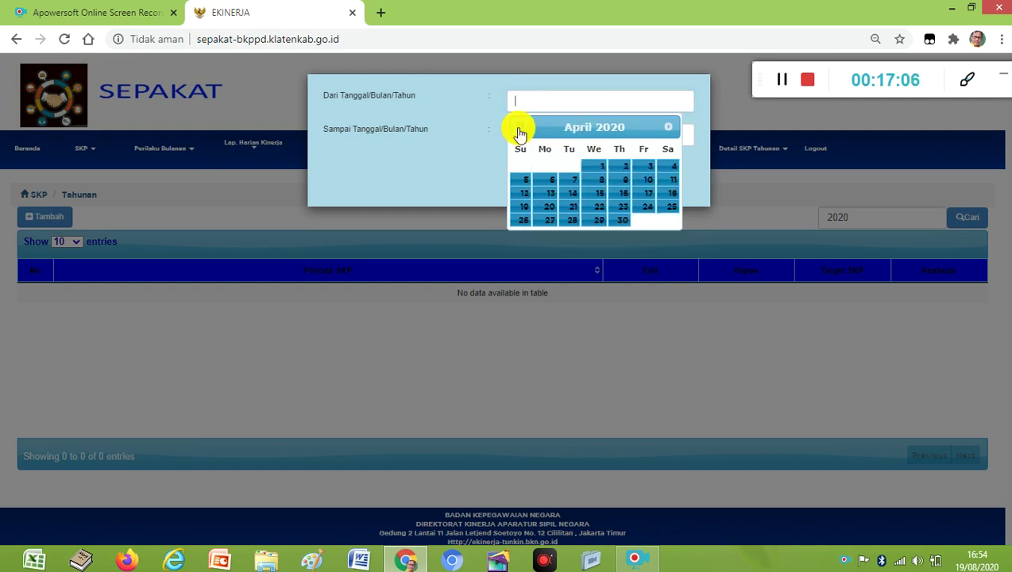
{"action": "left_click", "coordinate": [520, 131]}
{"action": "left_click", "coordinate": [520, 131]}
{"action": "left_click", "coordinate": [520, 131]}
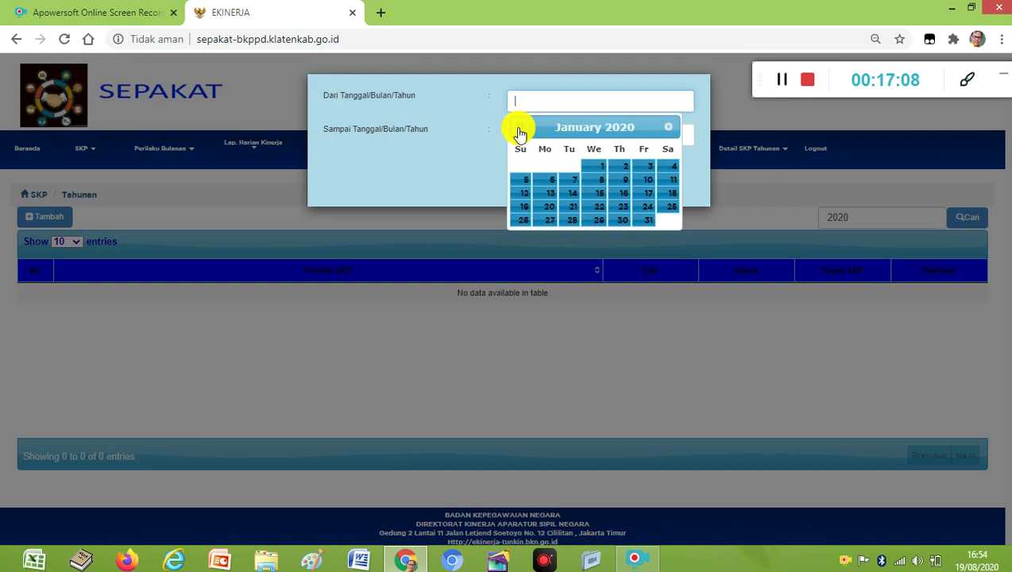
{"action": "left_click", "coordinate": [619, 172]}
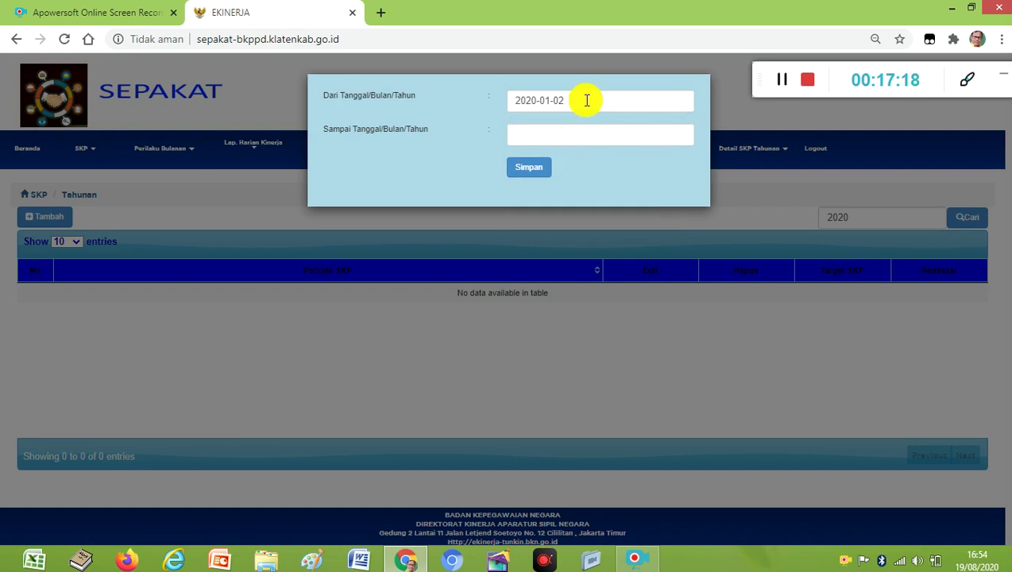
- Set the new period's end date to 2020-12-31 and close the form without saving it
{"action": "left_click", "coordinate": [548, 139]}
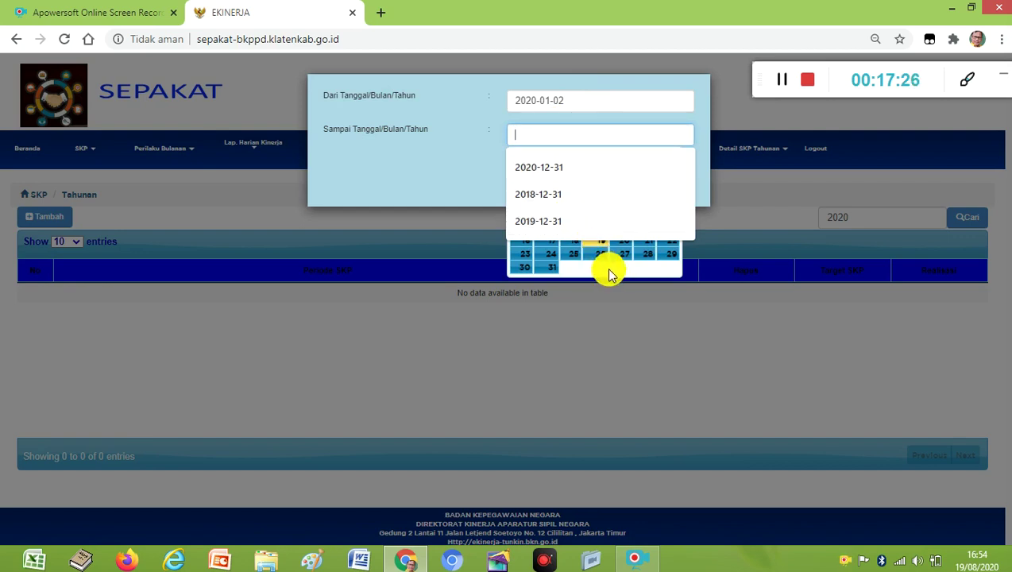
{"action": "key", "text": "Escape"}
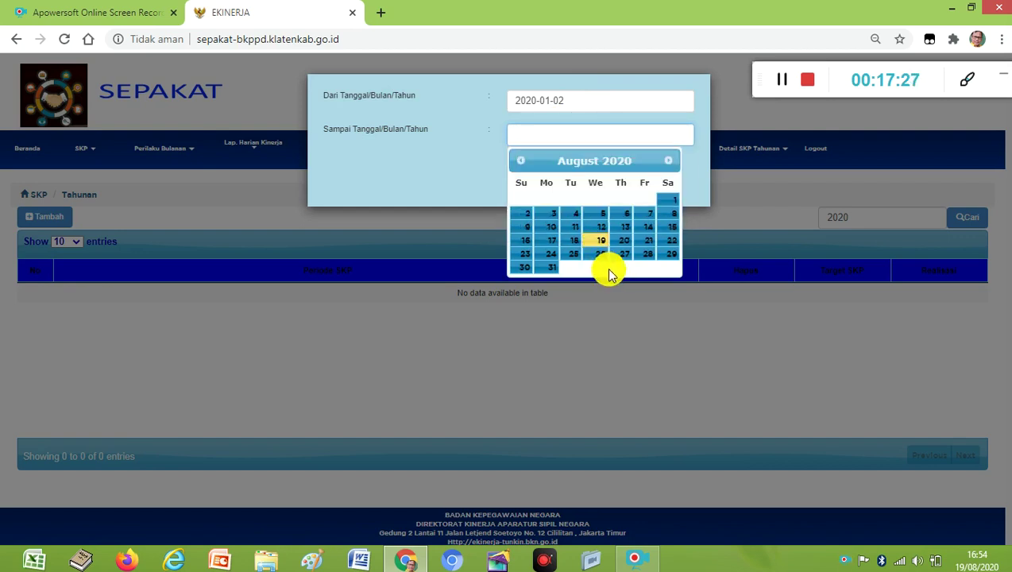
{"action": "left_click", "coordinate": [672, 162]}
{"action": "left_click", "coordinate": [672, 162]}
{"action": "left_click", "coordinate": [672, 162]}
{"action": "left_click", "coordinate": [672, 162]}
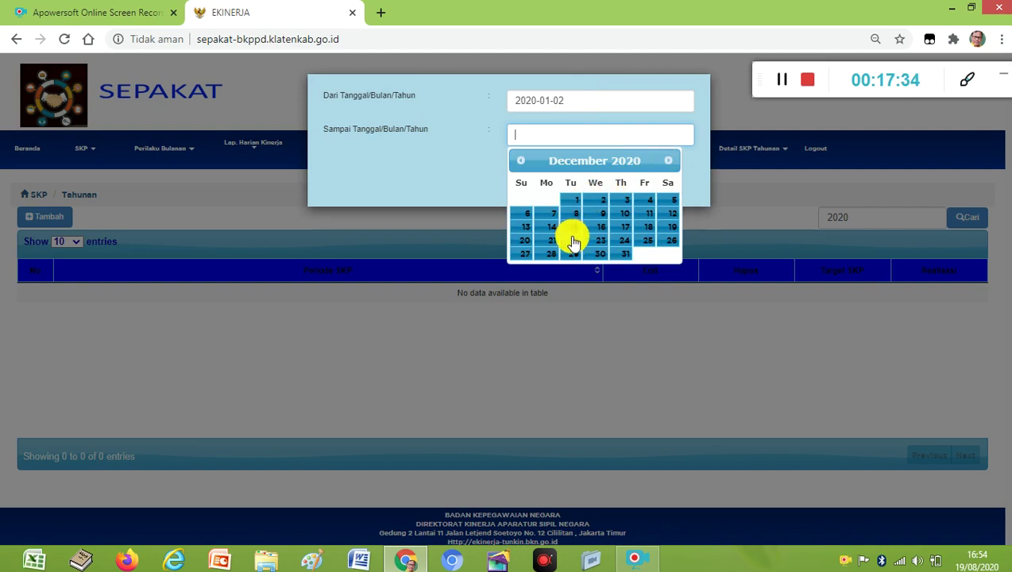
{"action": "left_click", "coordinate": [622, 256]}
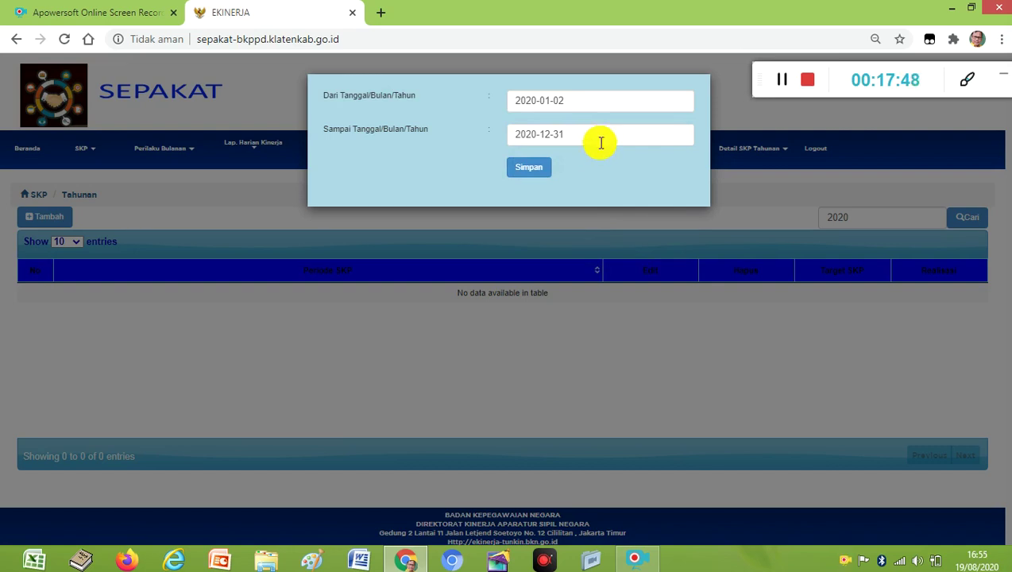
{"action": "left_click", "coordinate": [602, 99]}
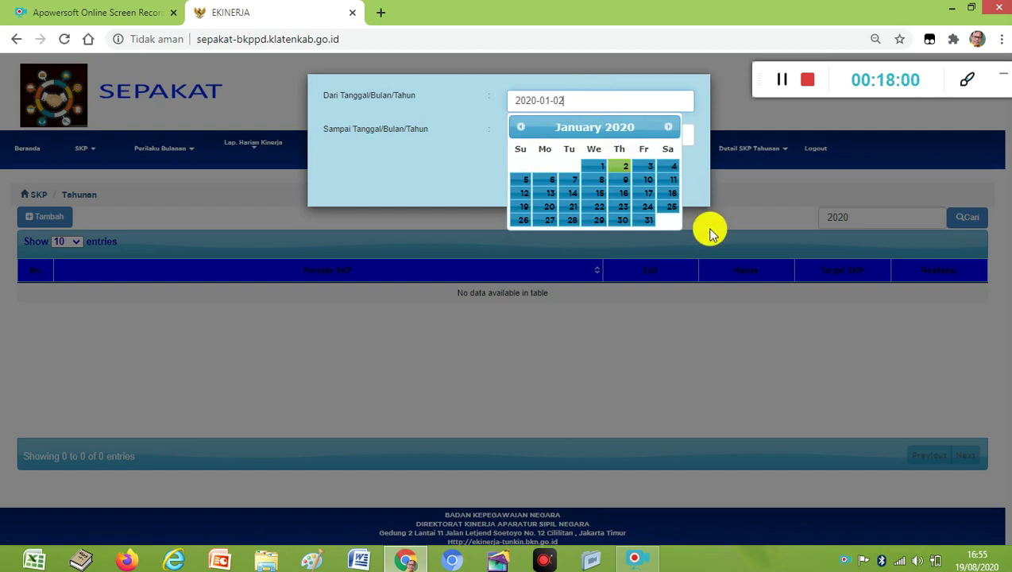
{"action": "left_click", "coordinate": [735, 325]}
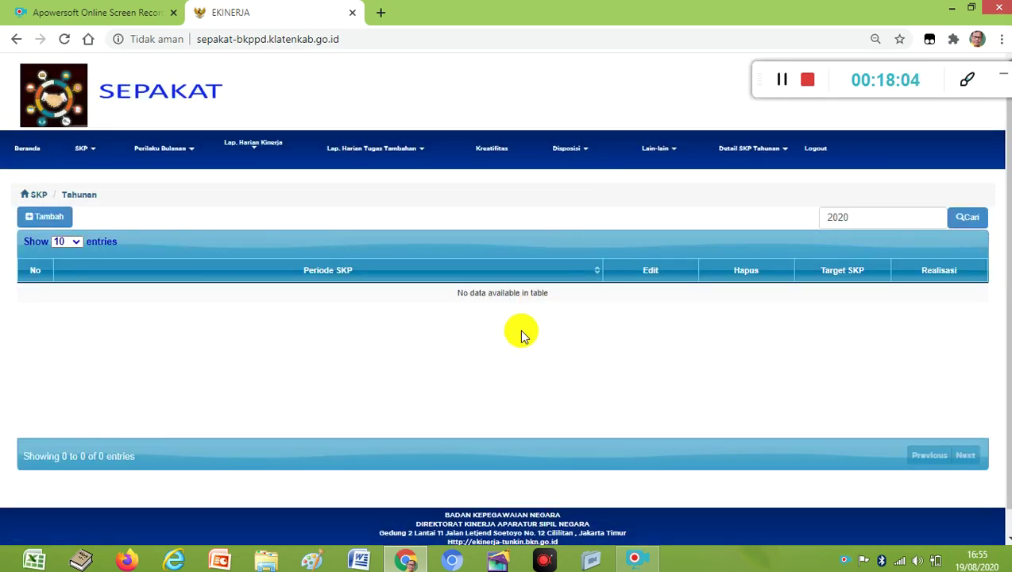
- Add an annual SKP period again and give it the start date 2020-01-02
{"action": "left_click", "coordinate": [51, 216]}
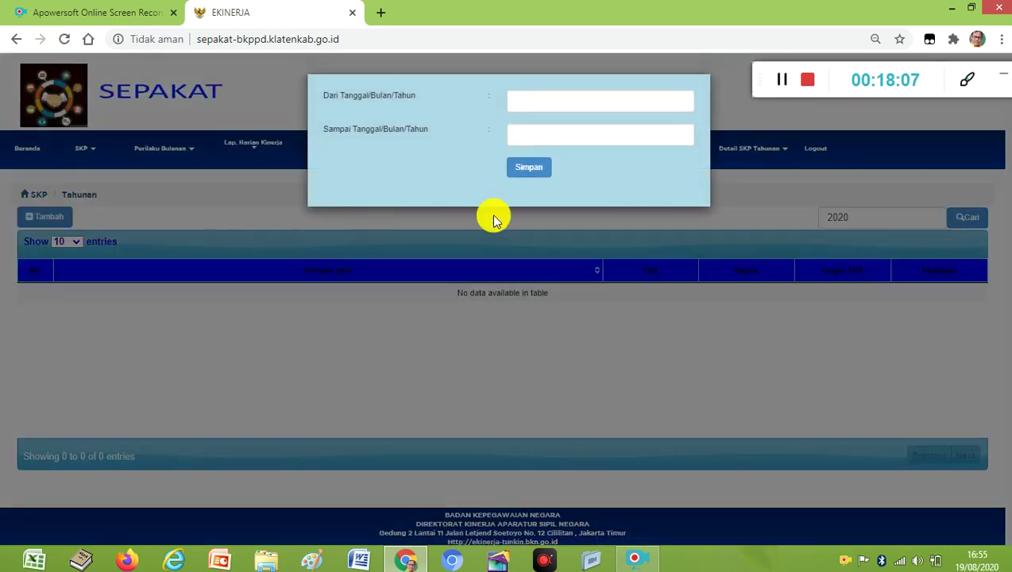
{"action": "left_click", "coordinate": [536, 101]}
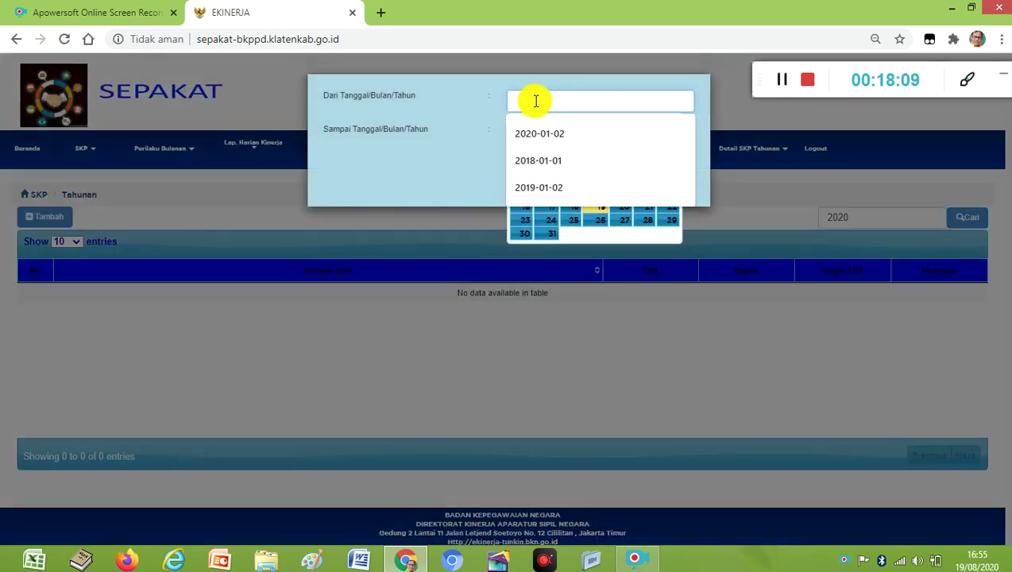
{"action": "left_click", "coordinate": [602, 234]}
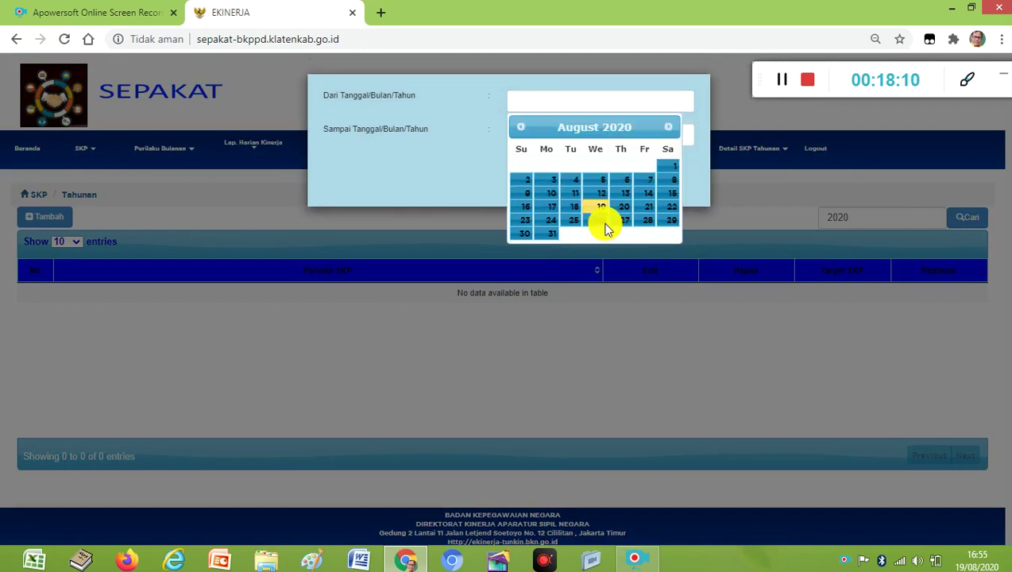
{"action": "left_click", "coordinate": [518, 127]}
{"action": "left_click", "coordinate": [519, 127]}
{"action": "left_click", "coordinate": [519, 127]}
{"action": "left_click", "coordinate": [518, 127]}
{"action": "left_click", "coordinate": [518, 127]}
{"action": "left_click", "coordinate": [519, 127]}
{"action": "left_click", "coordinate": [518, 127]}
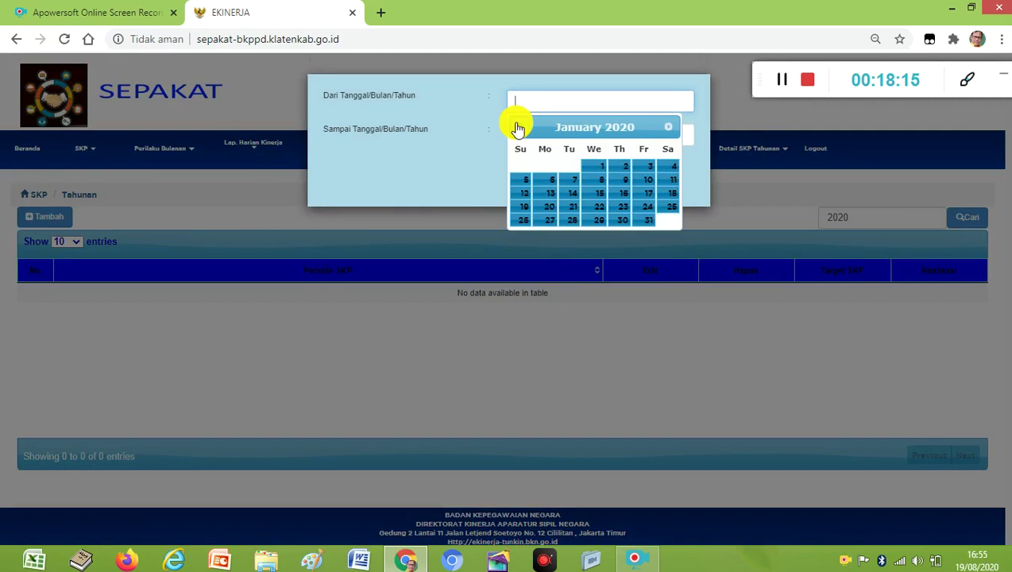
{"action": "left_click", "coordinate": [616, 166]}
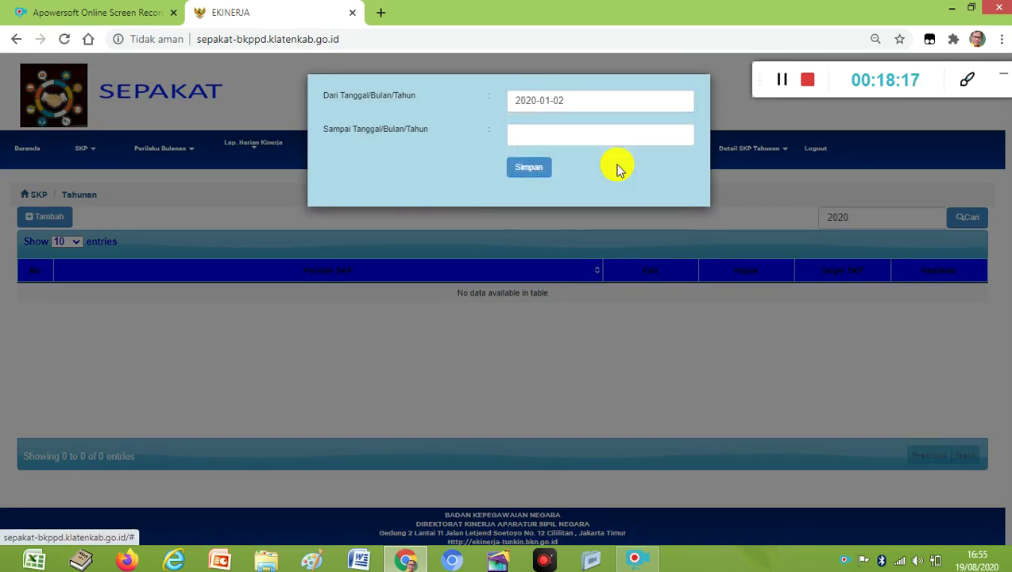
- Set the period's end date to 2020-12-31 and save the period
{"action": "left_click", "coordinate": [556, 134]}
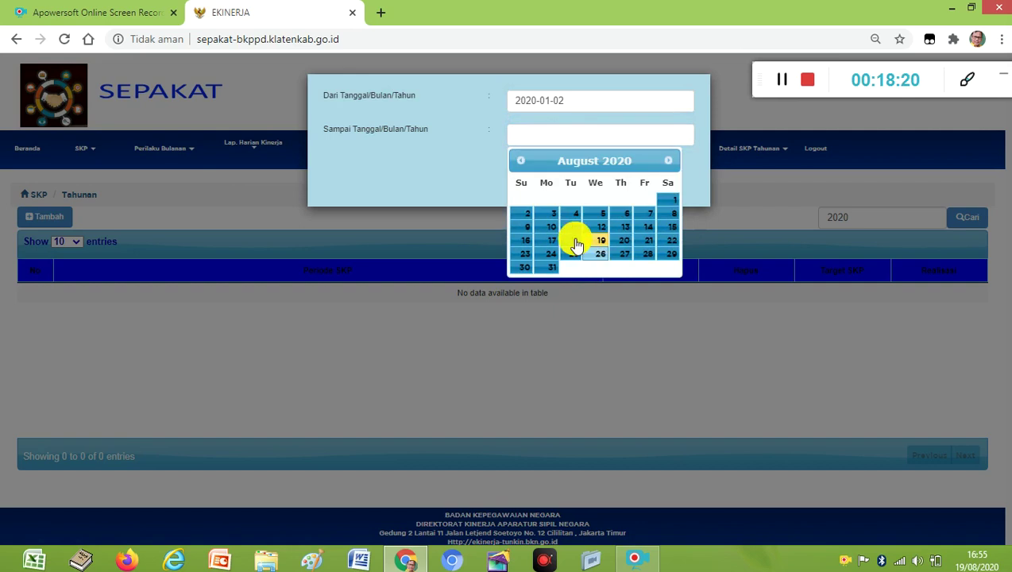
{"action": "left_click", "coordinate": [668, 161]}
{"action": "left_click", "coordinate": [668, 161]}
{"action": "left_click", "coordinate": [668, 160]}
{"action": "left_click", "coordinate": [668, 161]}
{"action": "left_click", "coordinate": [603, 253]}
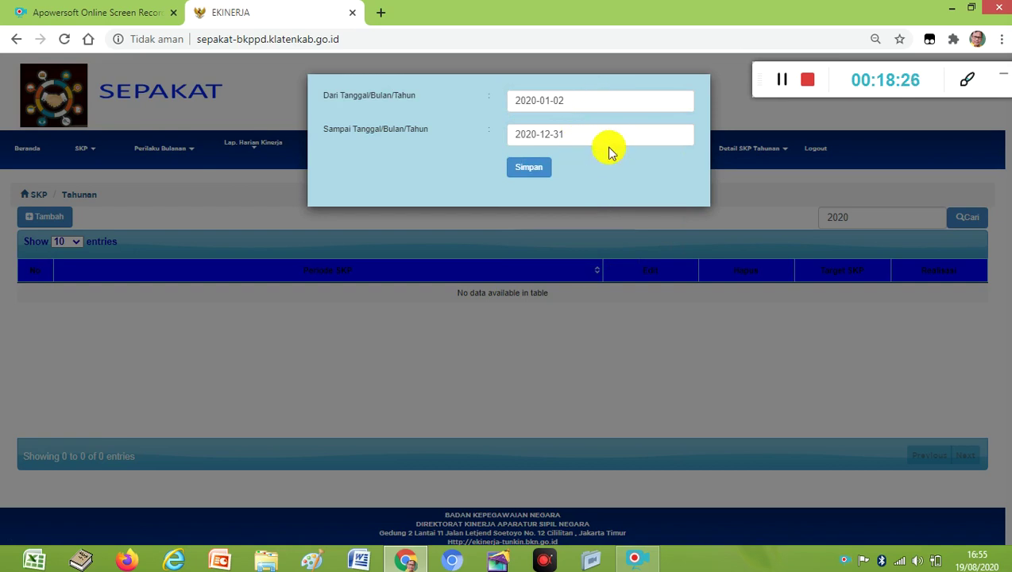
{"action": "left_click", "coordinate": [529, 168]}
{"action": "left_click", "coordinate": [631, 125]}
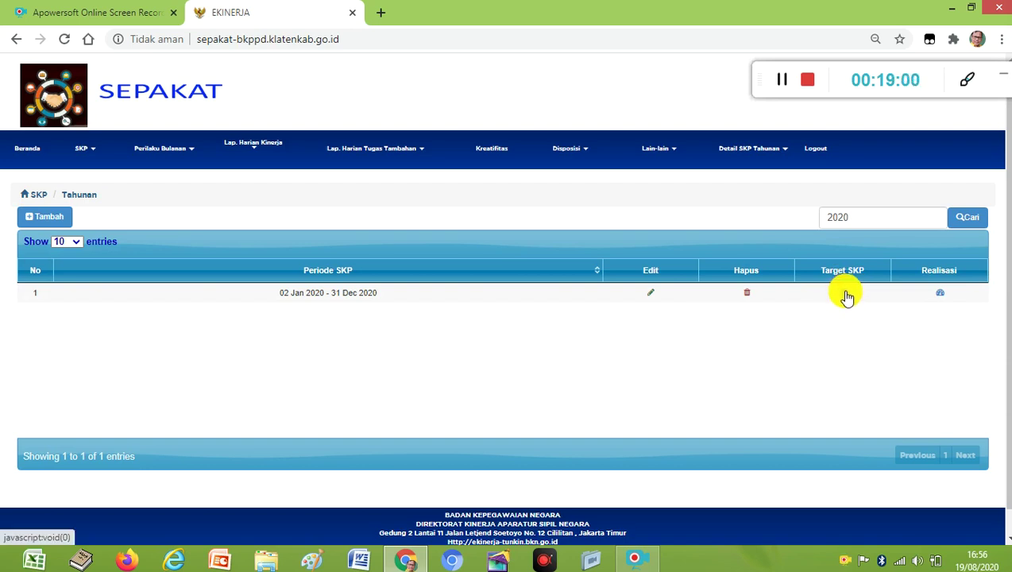
- Add a target to the 2020 SKP period, linked to the superior's annual SKP "Menyusun Rencana Kerja Kepala Sekolah"
{"action": "left_click", "coordinate": [846, 297]}
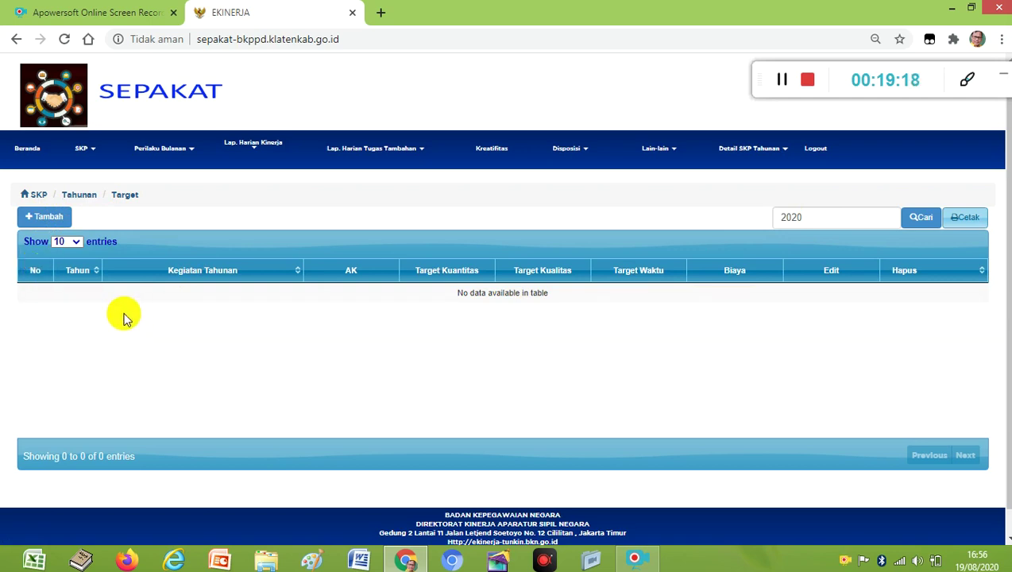
{"action": "left_click", "coordinate": [49, 217]}
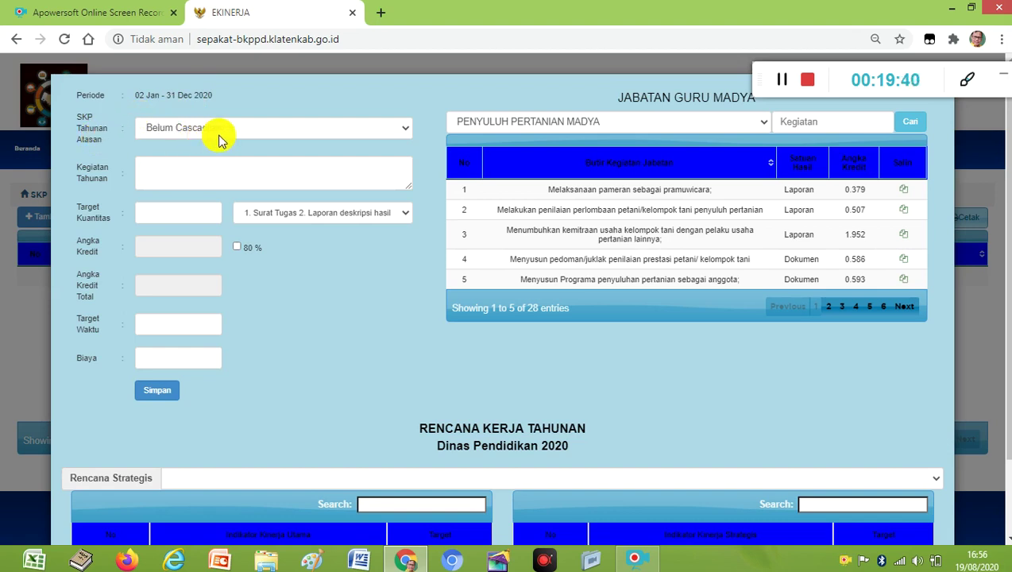
{"action": "left_click", "coordinate": [405, 133]}
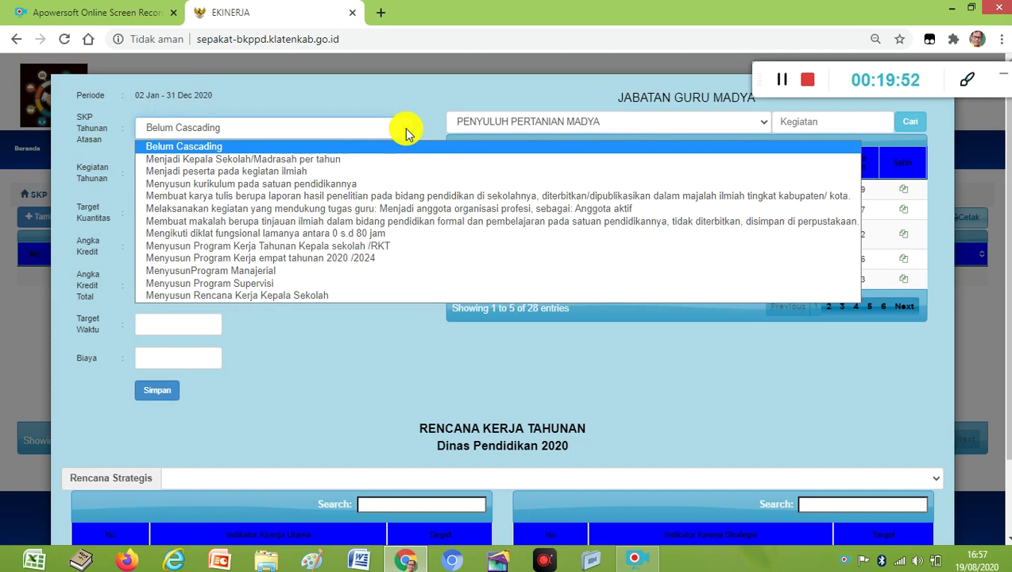
{"action": "left_click", "coordinate": [333, 303]}
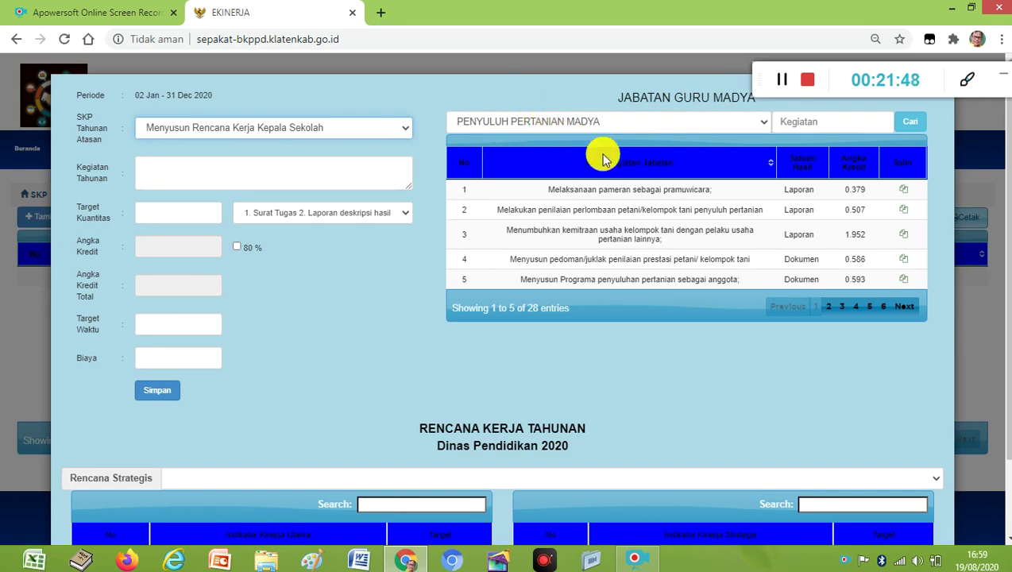
- From the GURU MADYA activities, copy item 78, "Merencanakan dan melaksanakan pembelajaran" with evaluation and follow-up of learning results, into the annual activity
{"action": "left_click", "coordinate": [766, 127]}
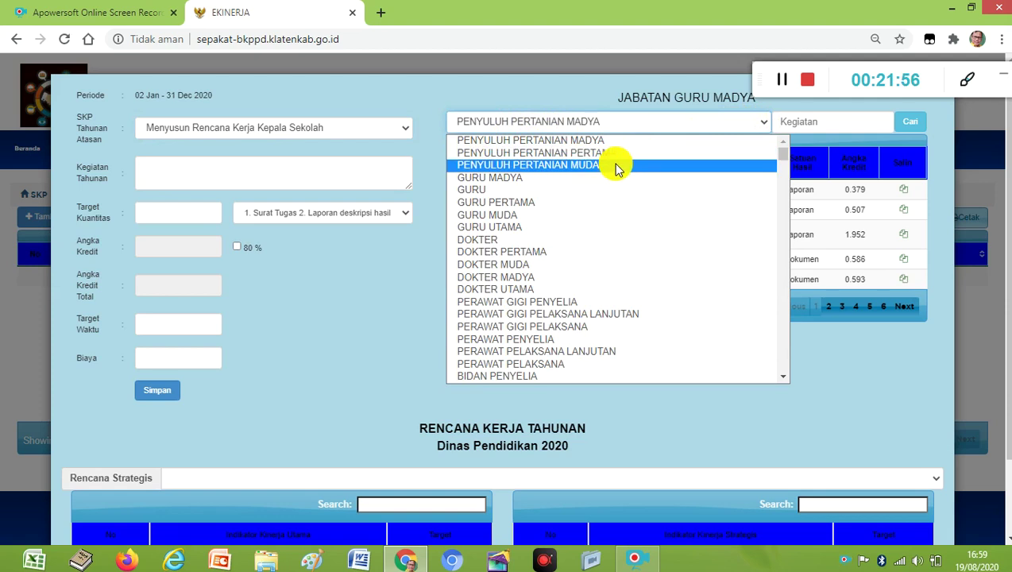
{"action": "left_click", "coordinate": [546, 180]}
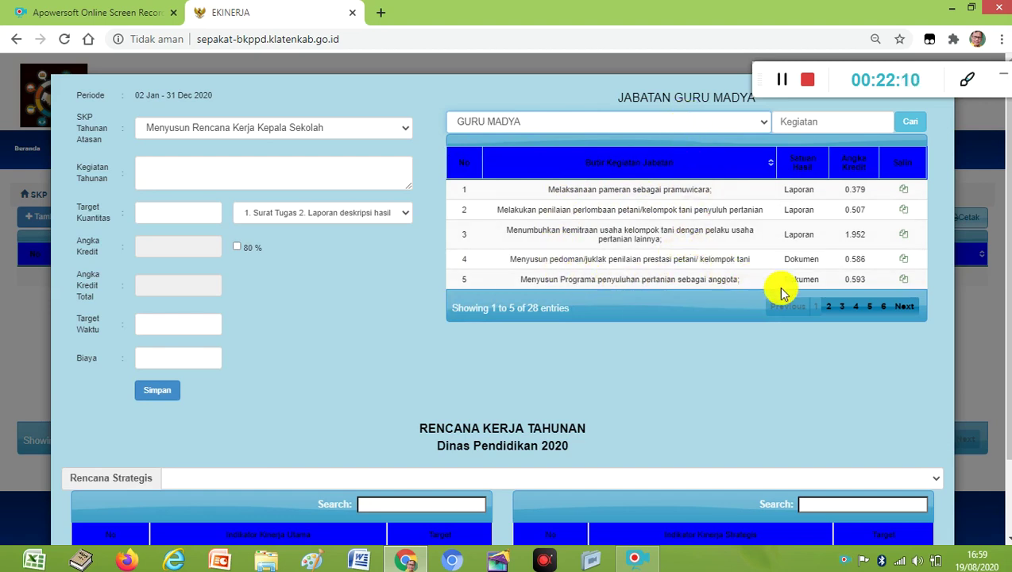
{"action": "left_click", "coordinate": [828, 311]}
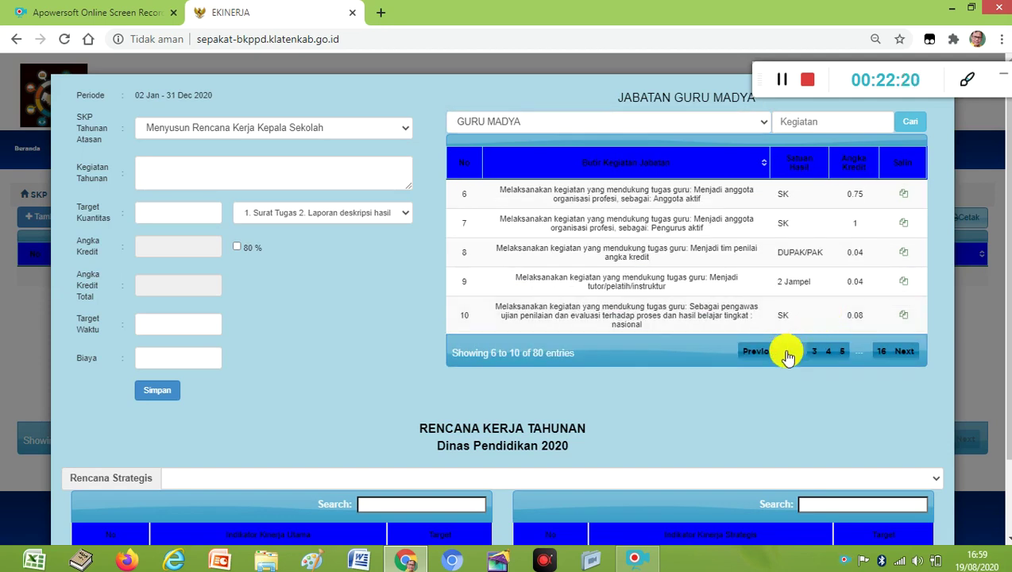
{"action": "left_click", "coordinate": [786, 353]}
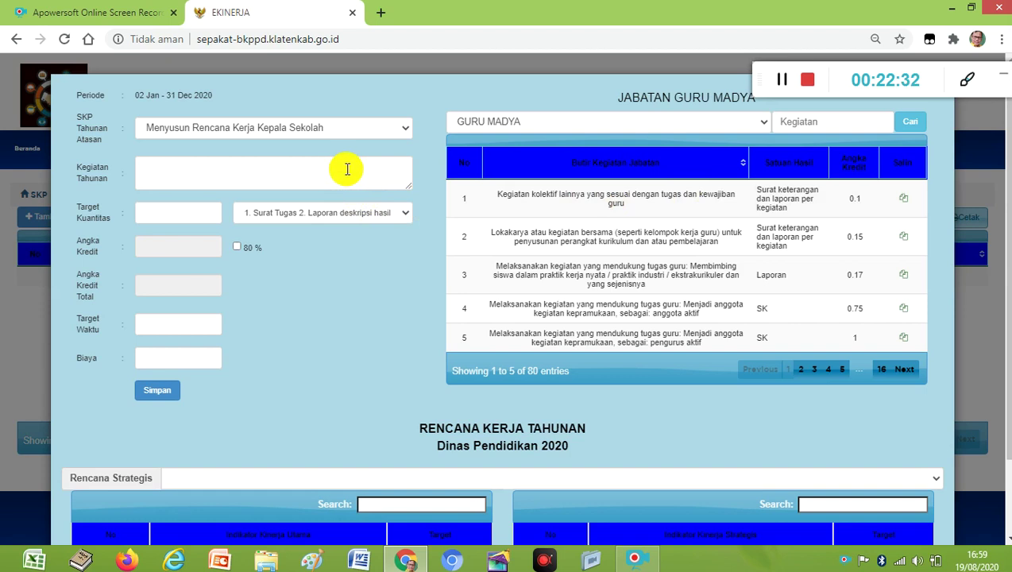
{"action": "left_click", "coordinate": [290, 169]}
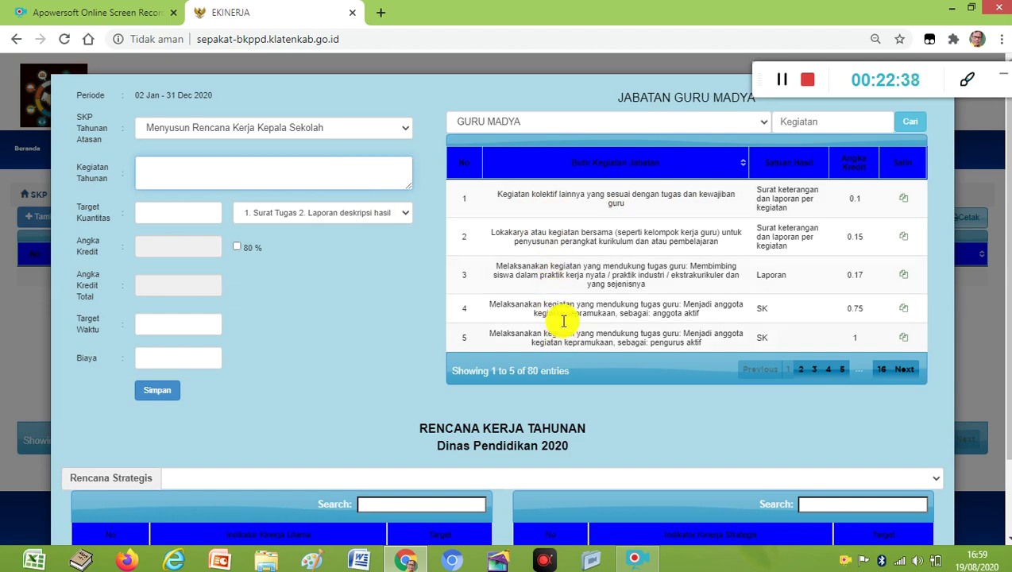
{"action": "left_click", "coordinate": [800, 370]}
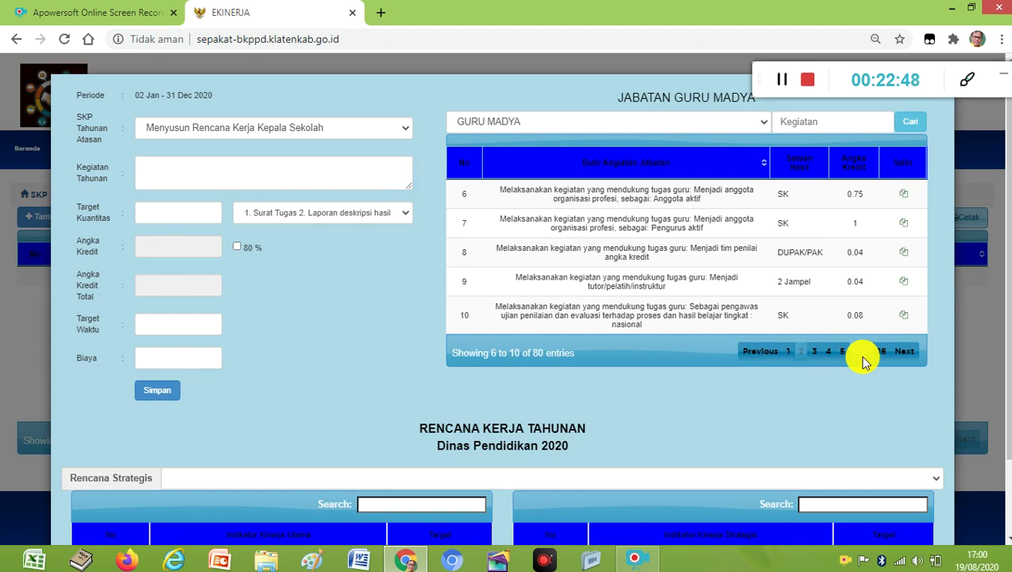
{"action": "left_click", "coordinate": [346, 170]}
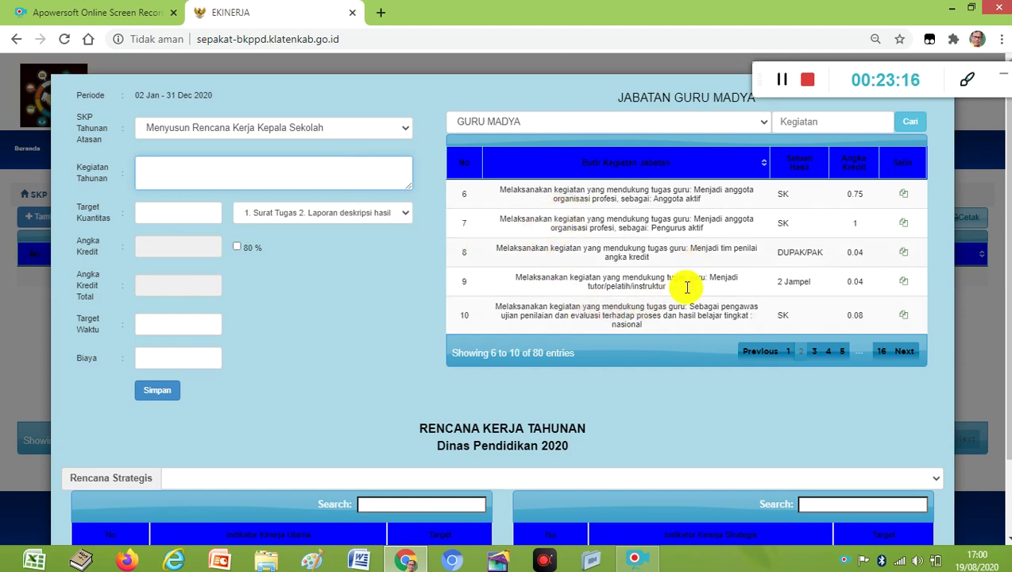
{"action": "left_click", "coordinate": [882, 352]}
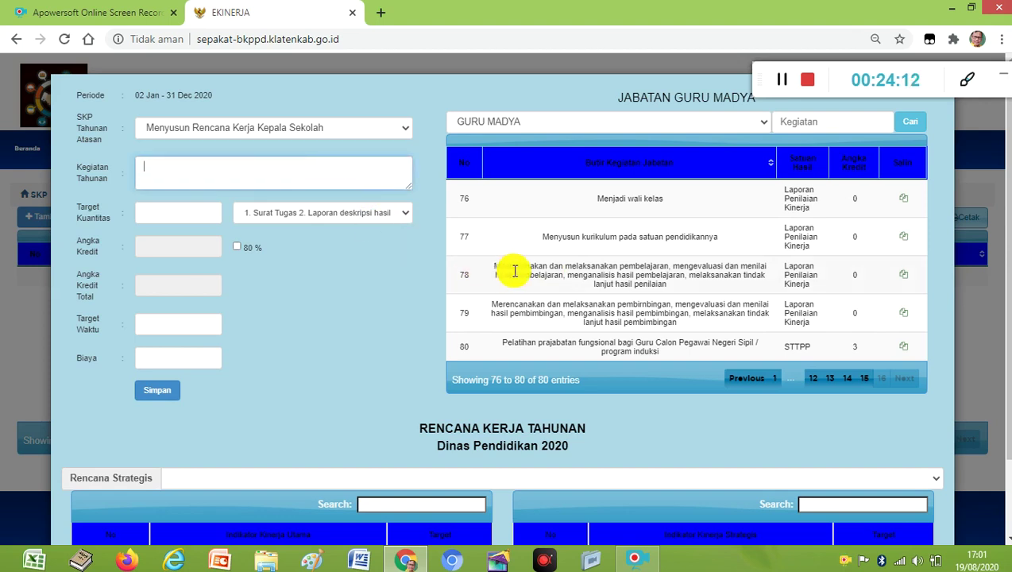
{"action": "left_click", "coordinate": [903, 278]}
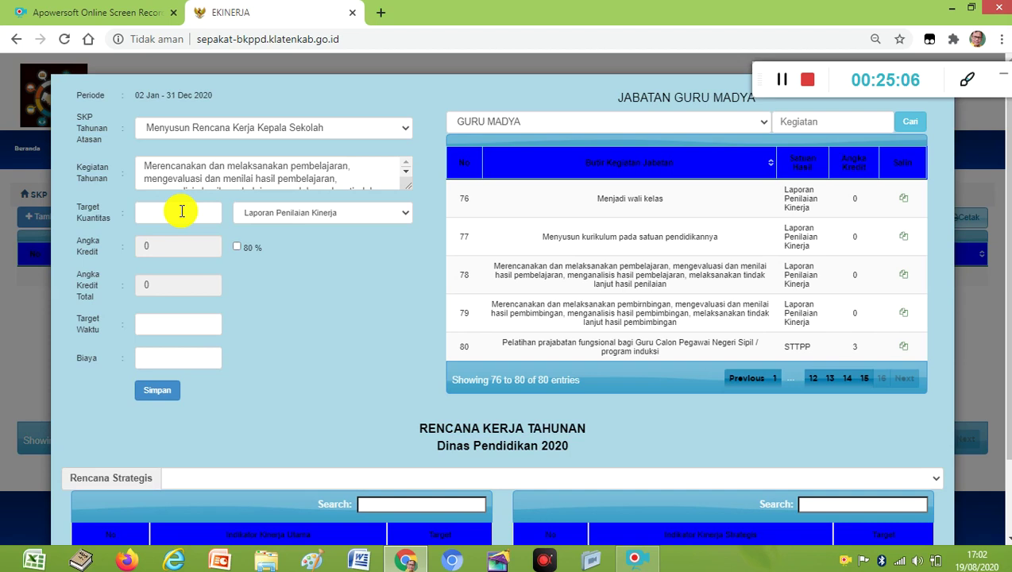
- Set the target quantity to 1 and the target time to 12, leave the cost empty, and save the target
{"action": "left_click", "coordinate": [181, 211]}
{"action": "left_click", "coordinate": [151, 239]}
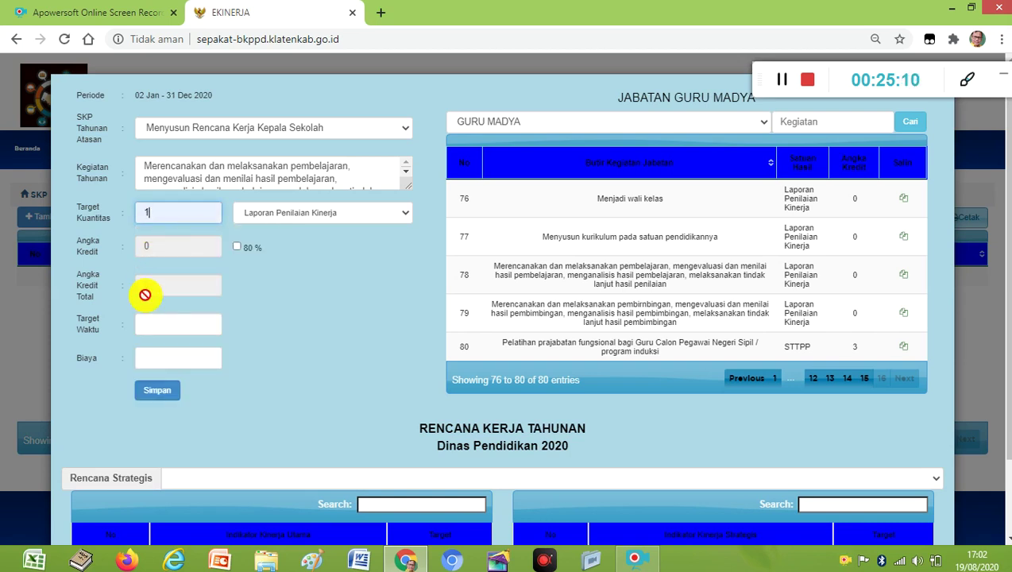
{"action": "left_click", "coordinate": [181, 325]}
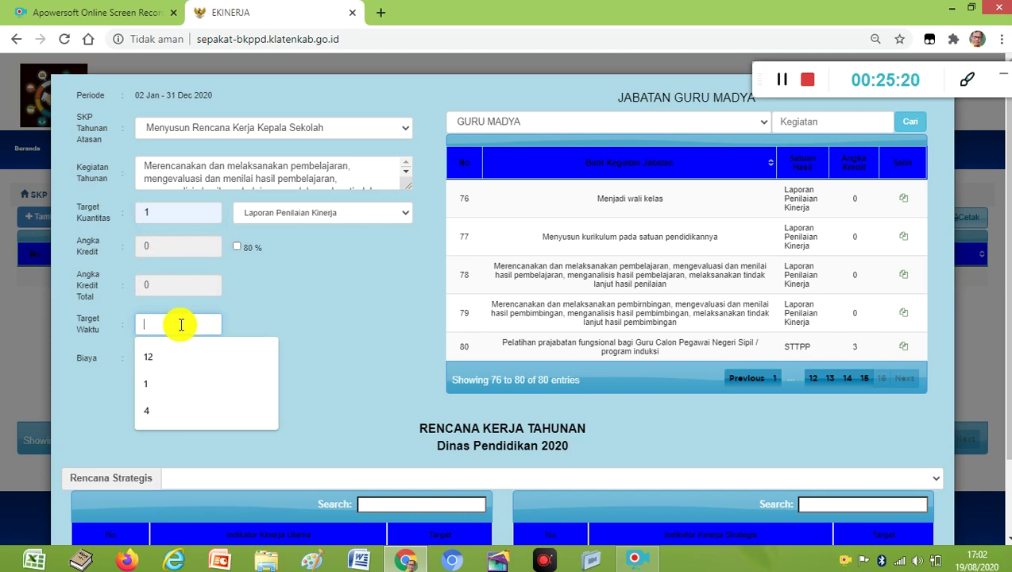
{"action": "left_click", "coordinate": [159, 359]}
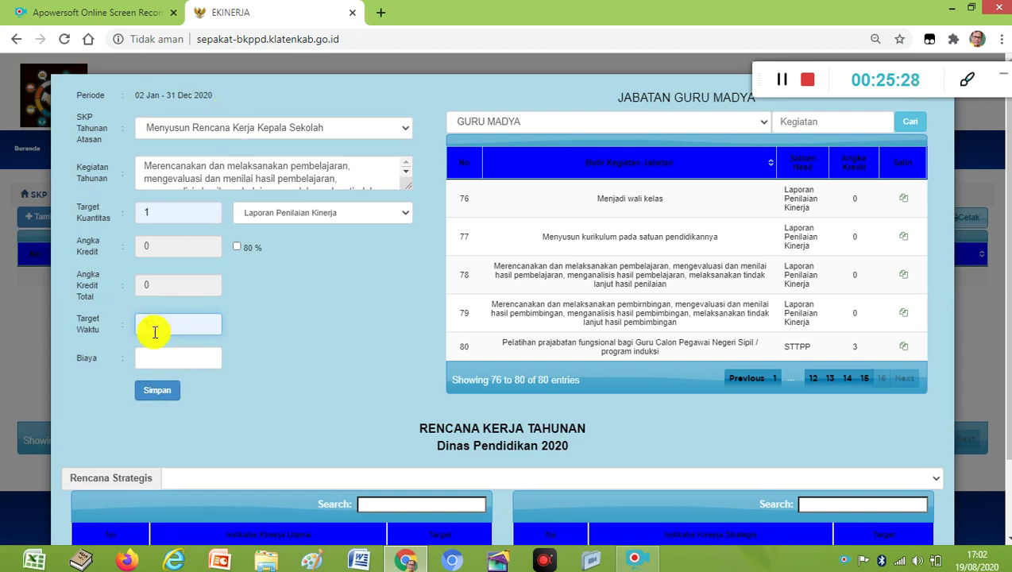
{"action": "left_click", "coordinate": [150, 393]}
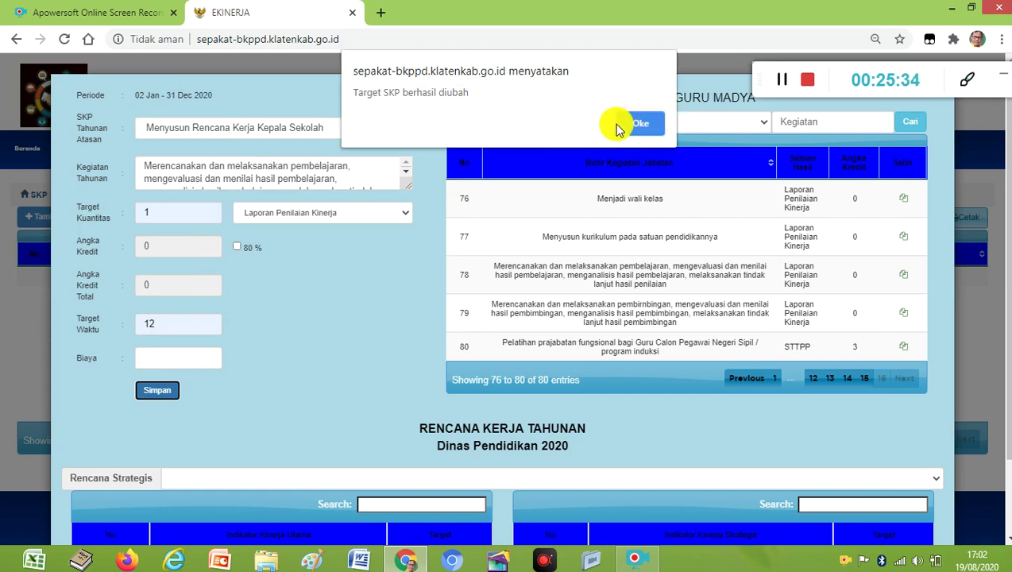
{"action": "left_click", "coordinate": [635, 124]}
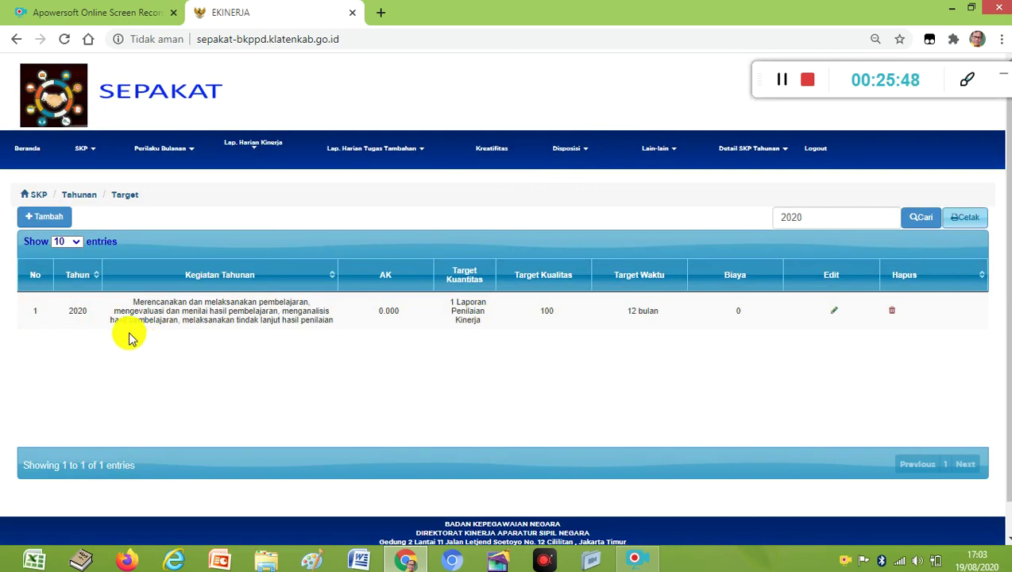
- Begin a second annual target linked to the superior's SKP "Menyusun Rencana Kerja Kepala Sekolah"
{"action": "left_click", "coordinate": [48, 219]}
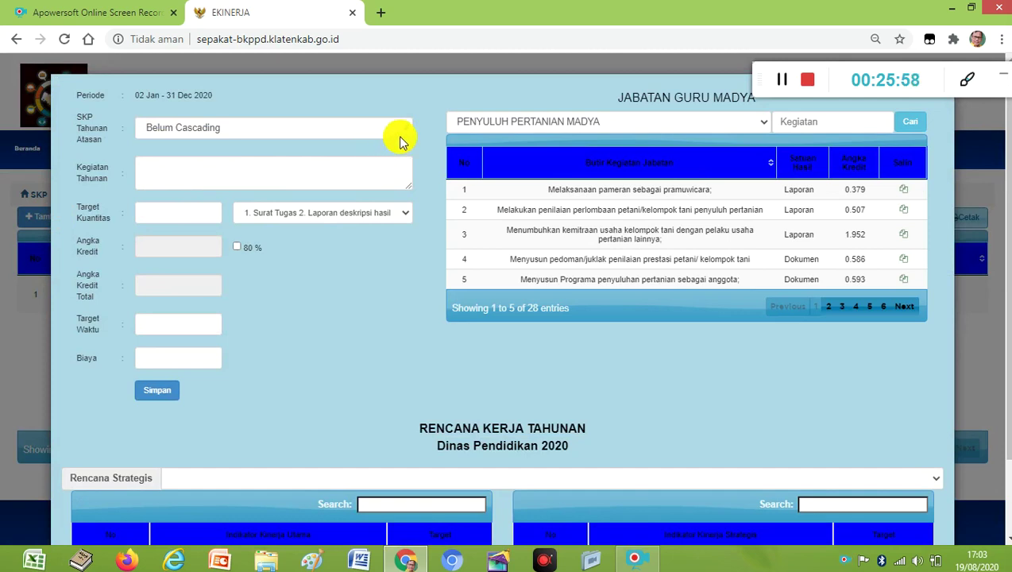
{"action": "left_click", "coordinate": [405, 131]}
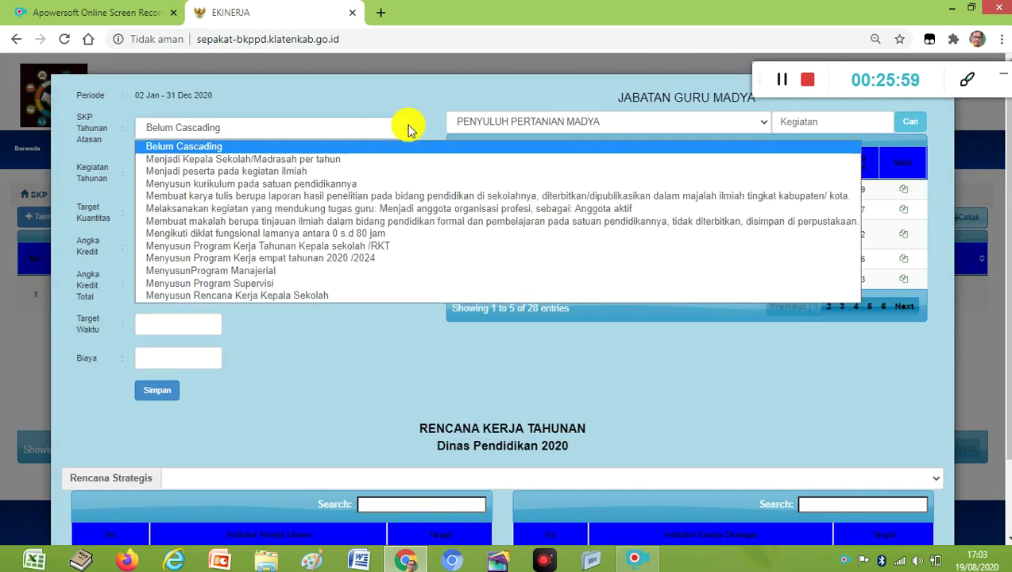
{"action": "left_click", "coordinate": [292, 295]}
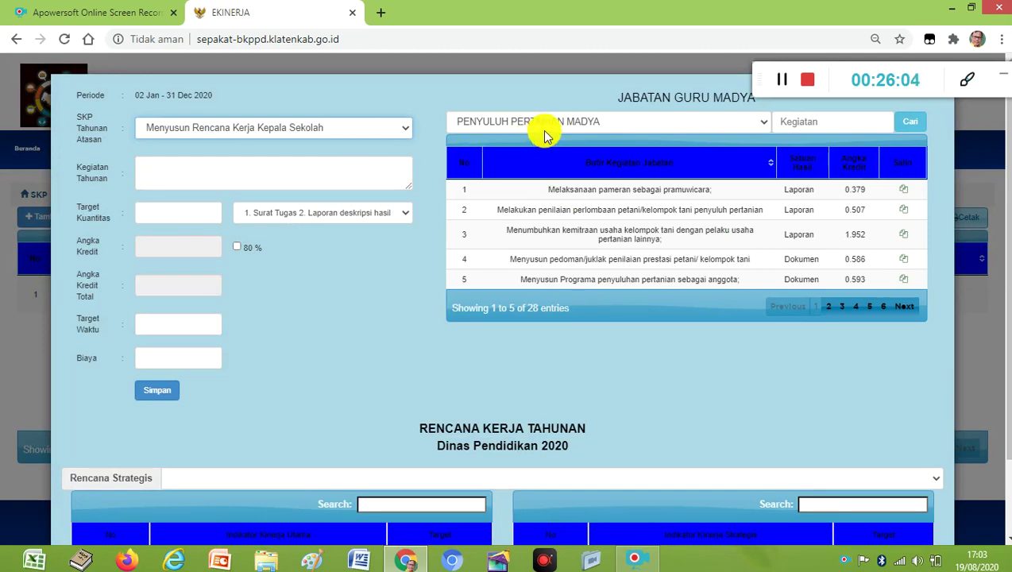
- From the GURU MADYA activities, copy item 76, "Menjadi wali kelas", into the annual activity
{"action": "left_click", "coordinate": [765, 127]}
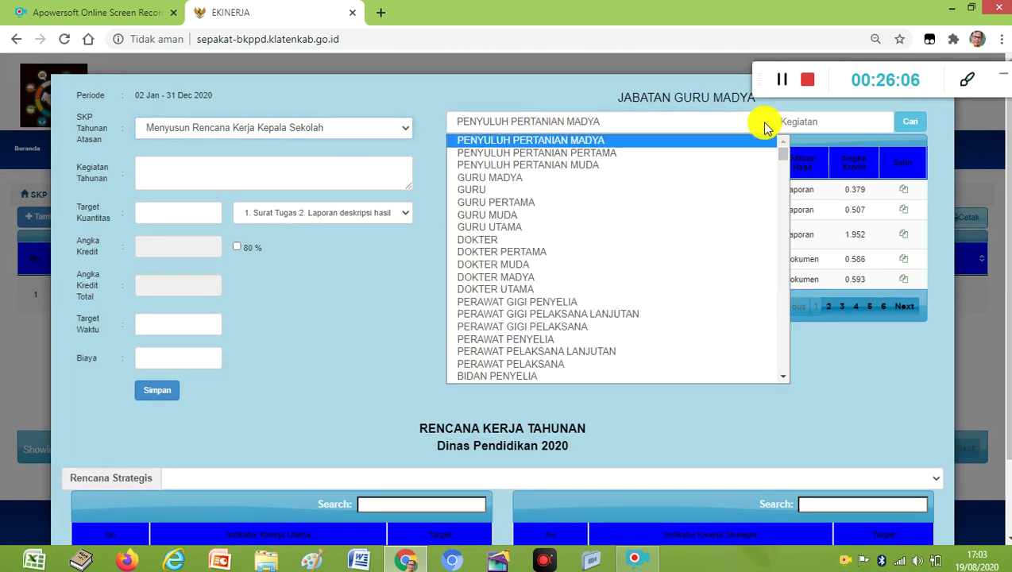
{"action": "left_click", "coordinate": [576, 181]}
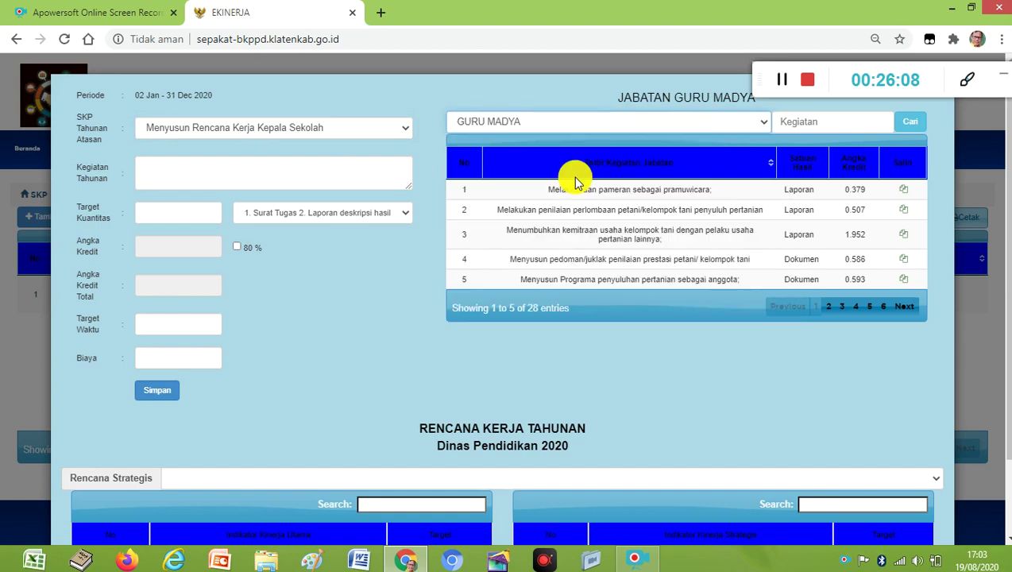
{"action": "left_click", "coordinate": [828, 307]}
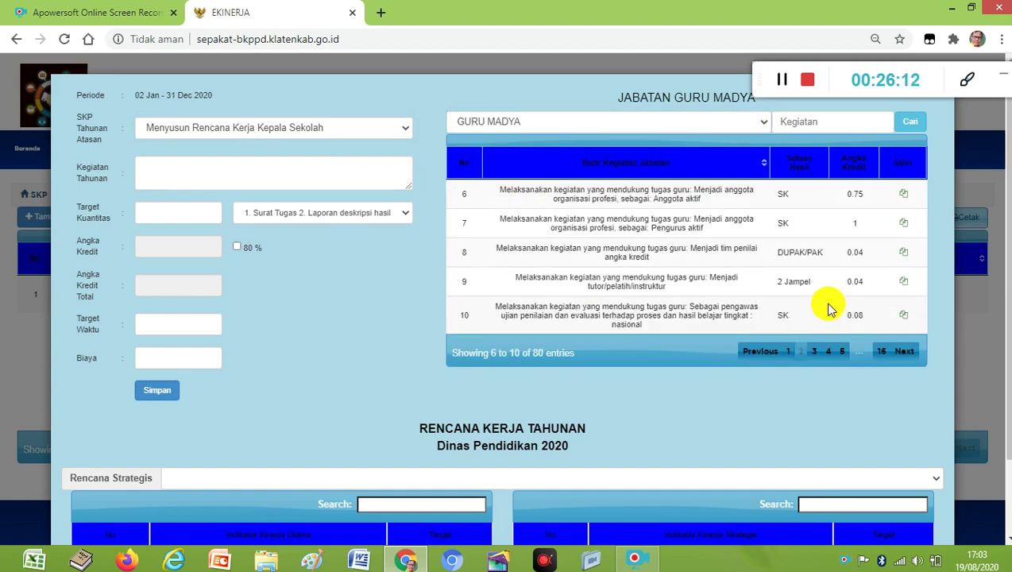
{"action": "left_click", "coordinate": [786, 350]}
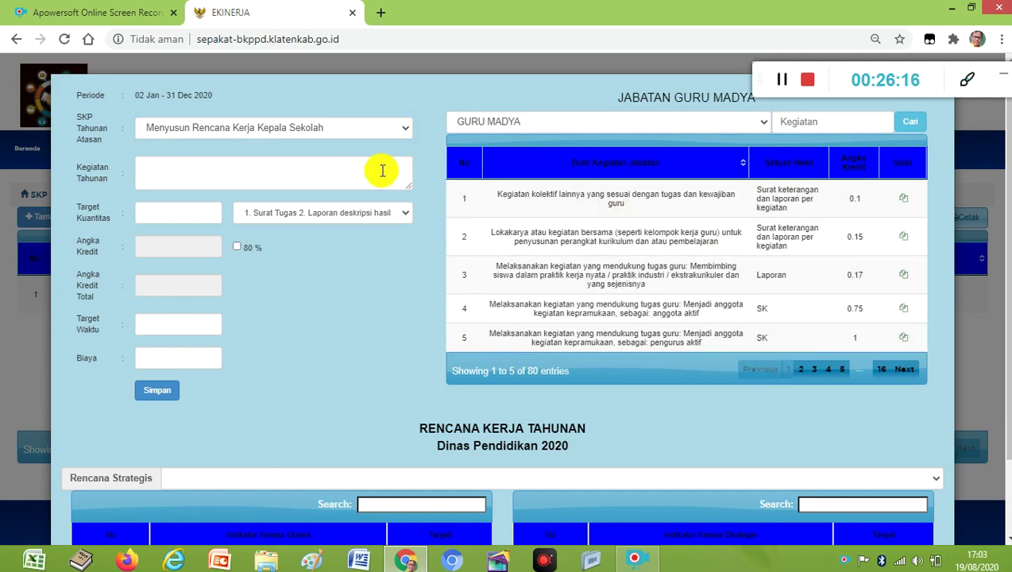
{"action": "left_click", "coordinate": [240, 168]}
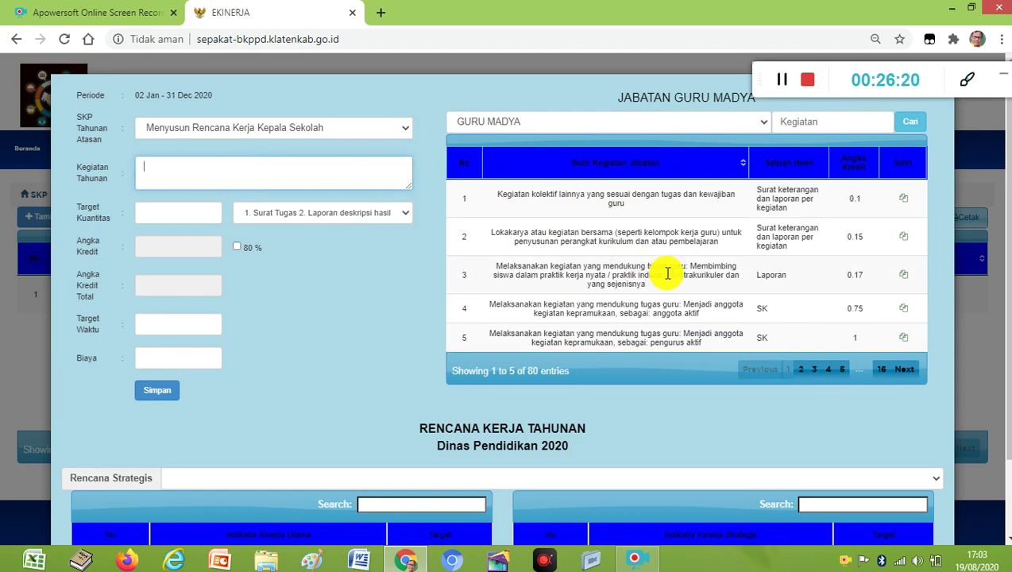
{"action": "left_click", "coordinate": [802, 370]}
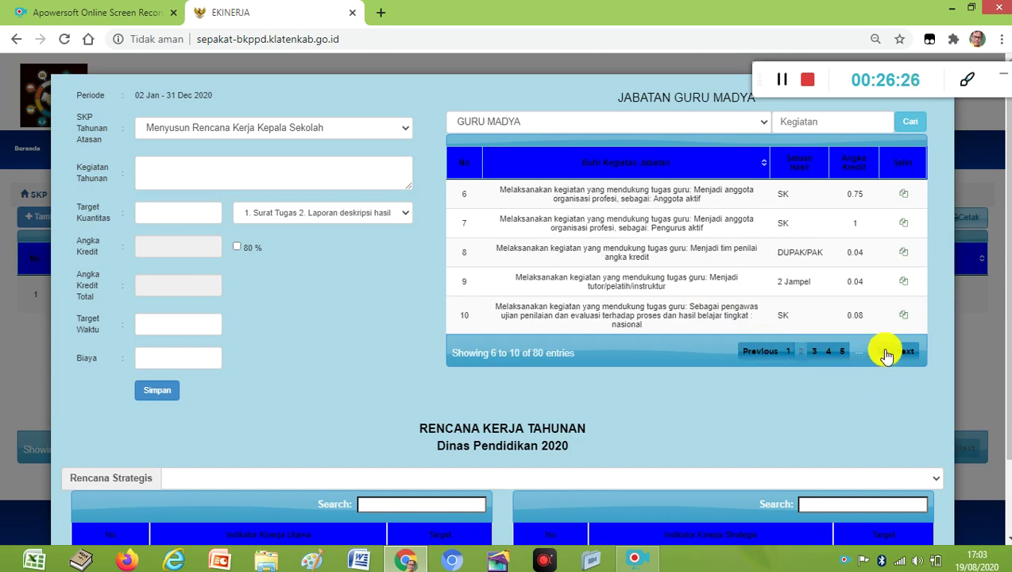
{"action": "left_click", "coordinate": [885, 352]}
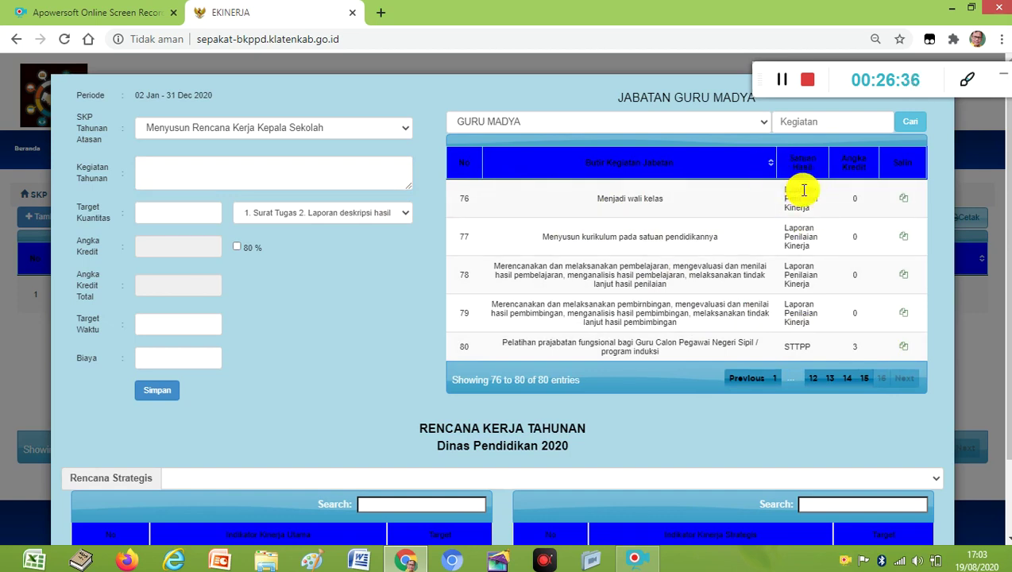
{"action": "left_click", "coordinate": [906, 205]}
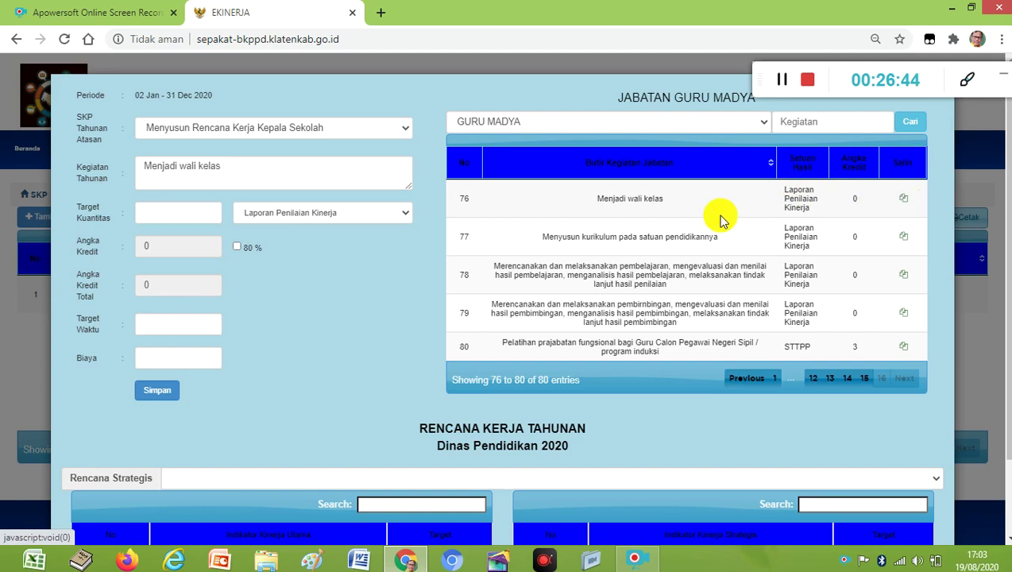
- Set the "Menjadi wali kelas" target quantity to 1 and target time to 12, leave the cost empty, and save it
{"action": "left_click", "coordinate": [208, 213]}
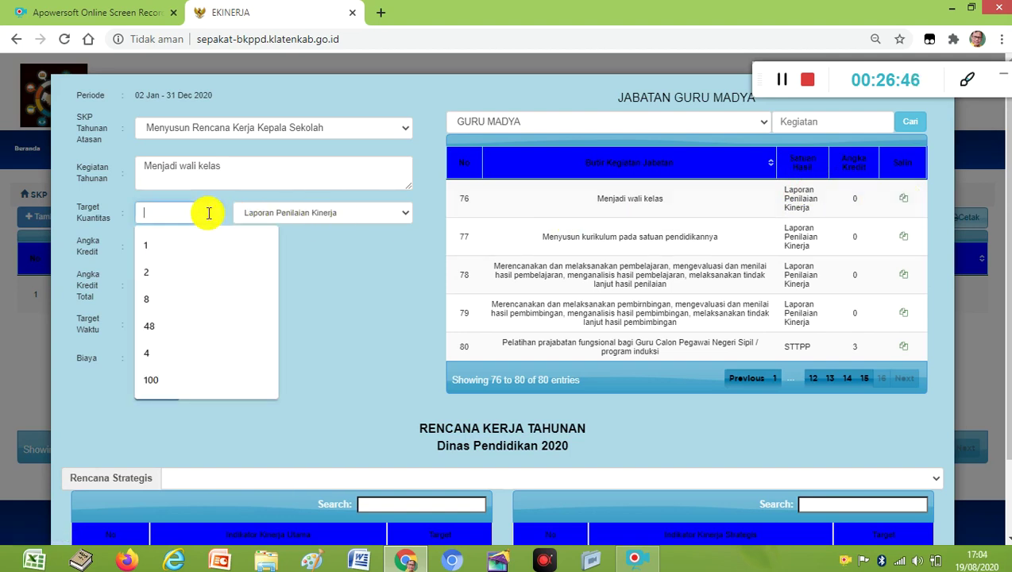
{"action": "left_click", "coordinate": [176, 239]}
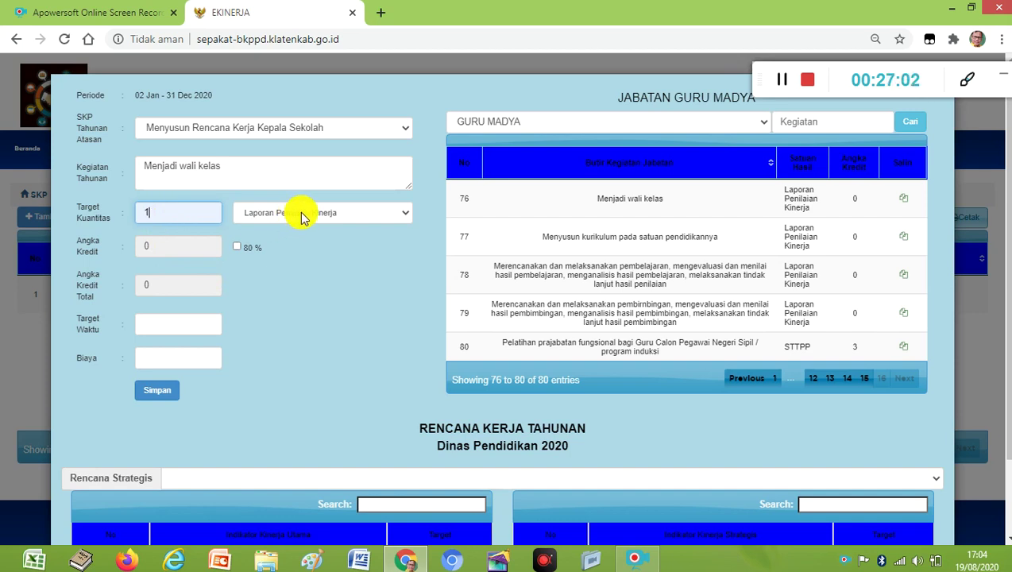
{"action": "left_click", "coordinate": [178, 323]}
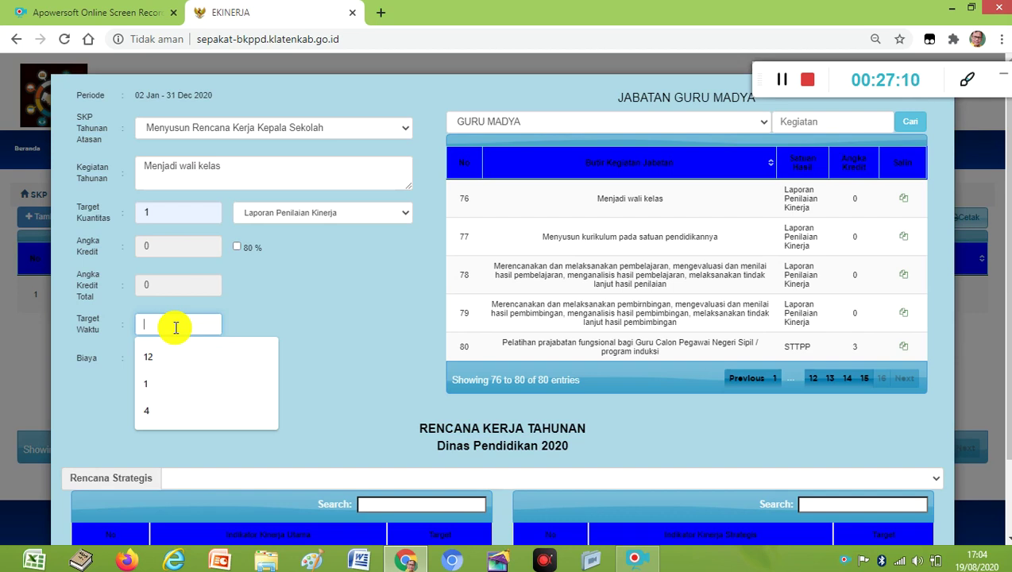
{"action": "left_click", "coordinate": [159, 355]}
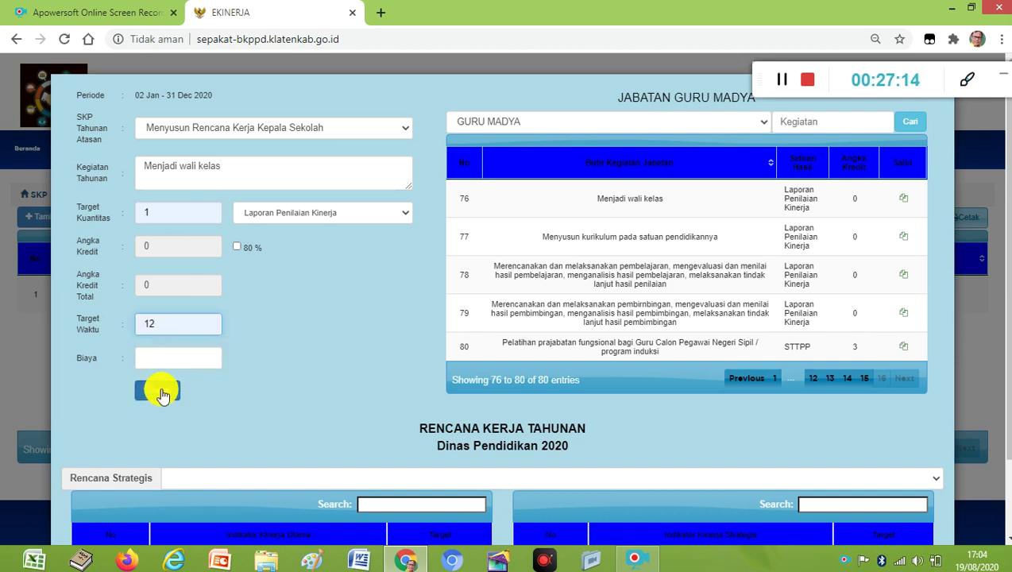
{"action": "left_click", "coordinate": [161, 392]}
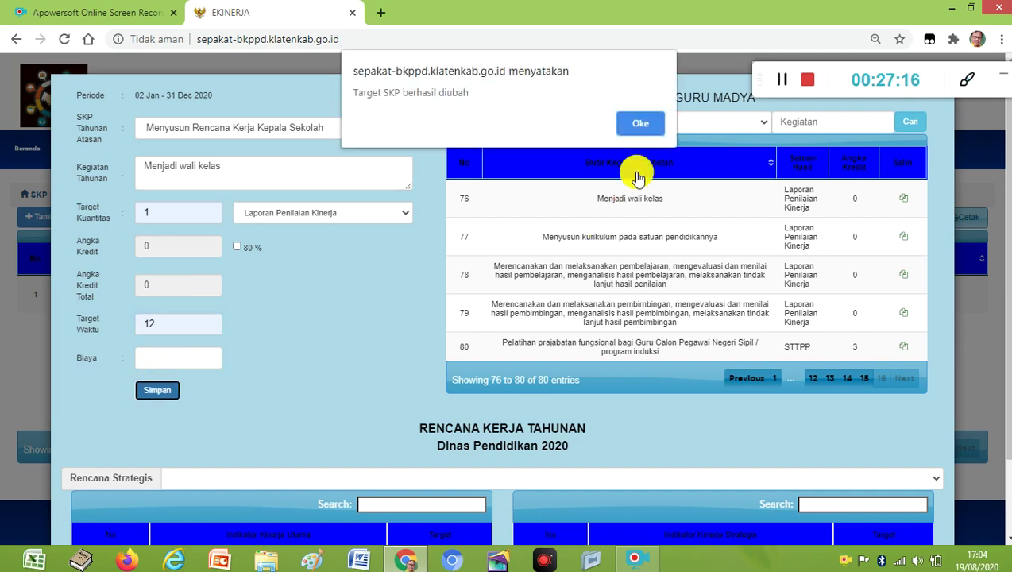
{"action": "left_click", "coordinate": [638, 125]}
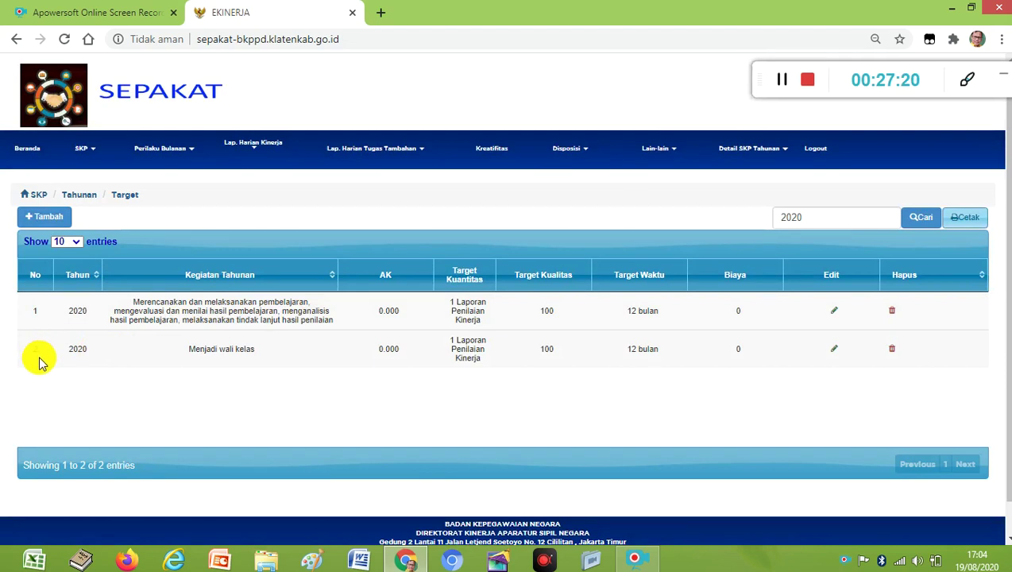
- Begin a third annual target linked to the superior's SKP "Menyusun Rencana Kerja Kepala Sekolah"
{"action": "left_click", "coordinate": [48, 218]}
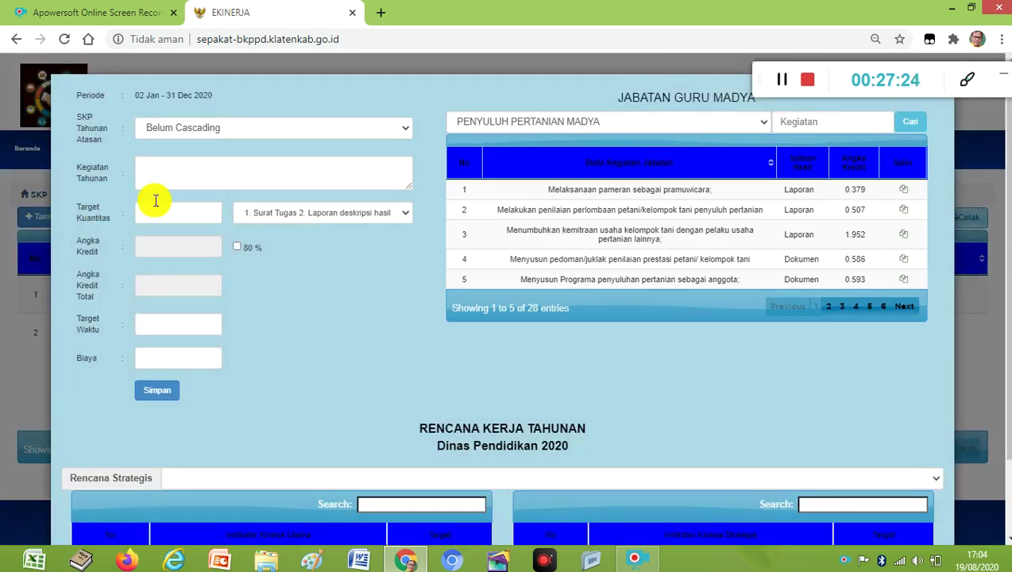
{"action": "left_click", "coordinate": [406, 127]}
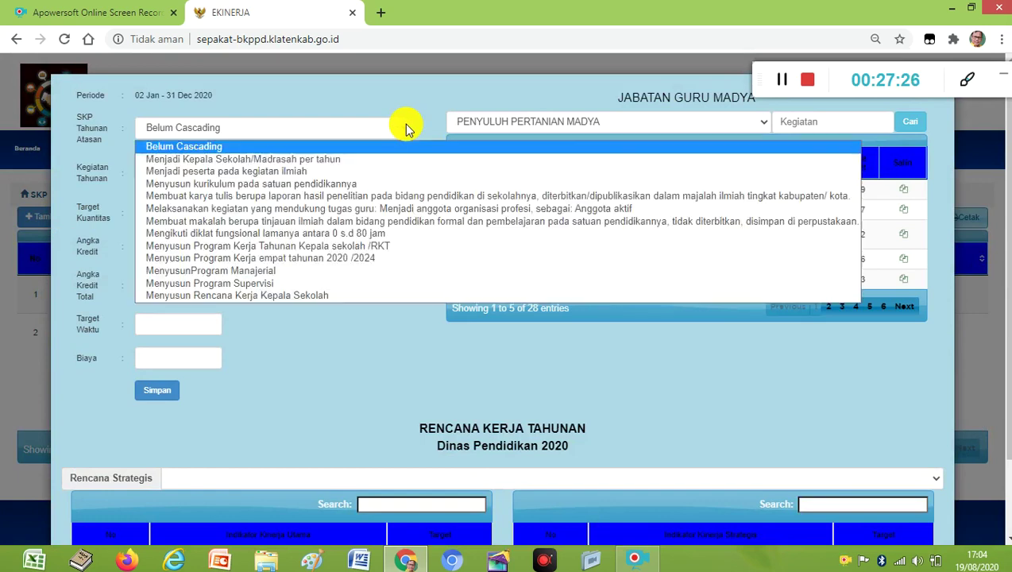
{"action": "left_click", "coordinate": [300, 295]}
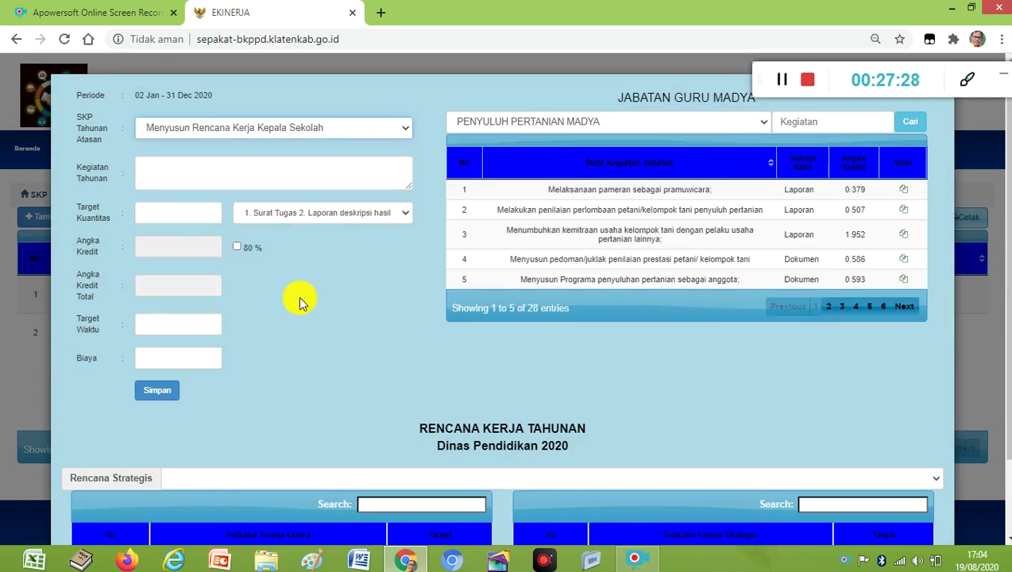
- From the GURU MADYA activities, copy item 6, professional organisation membership as "Anggota aktif", into the annual activity
{"action": "left_click", "coordinate": [343, 178]}
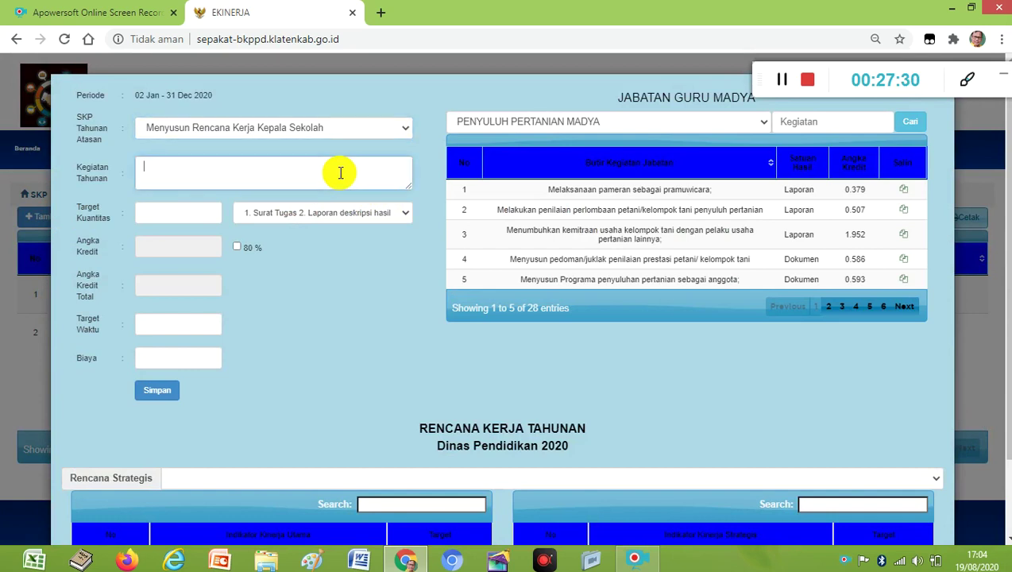
{"action": "left_click", "coordinate": [760, 123]}
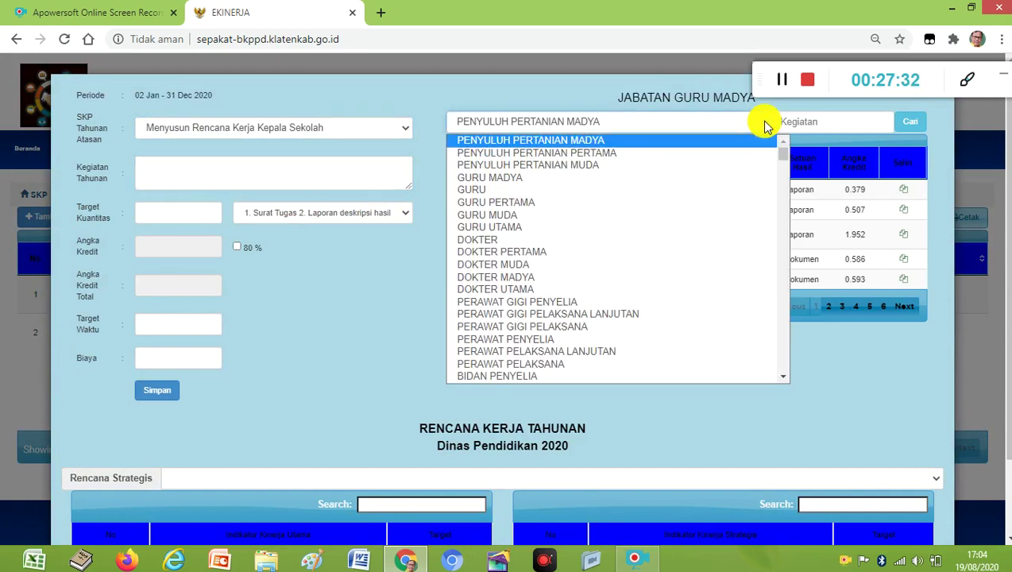
{"action": "left_click", "coordinate": [514, 177]}
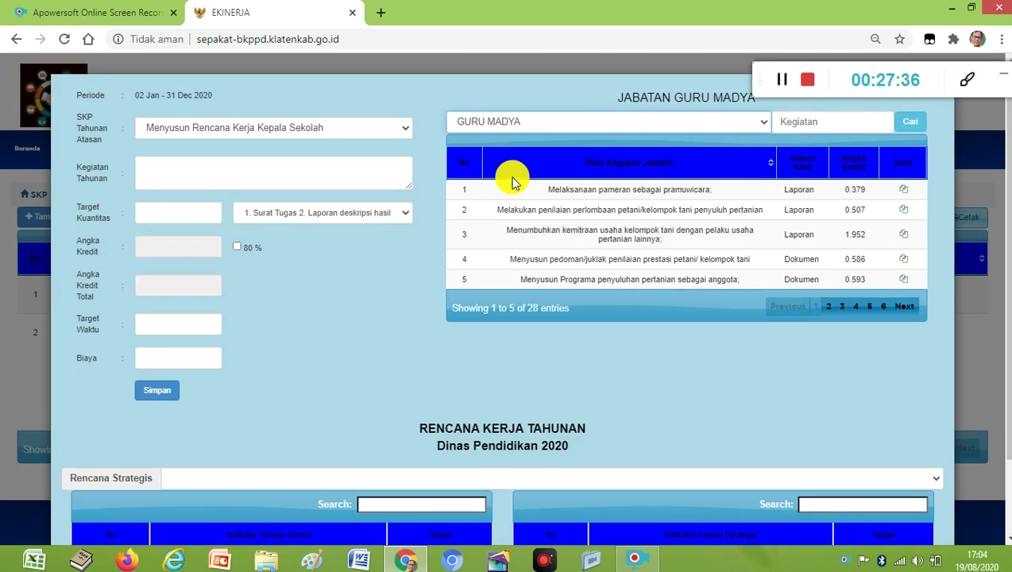
{"action": "left_click", "coordinate": [831, 314]}
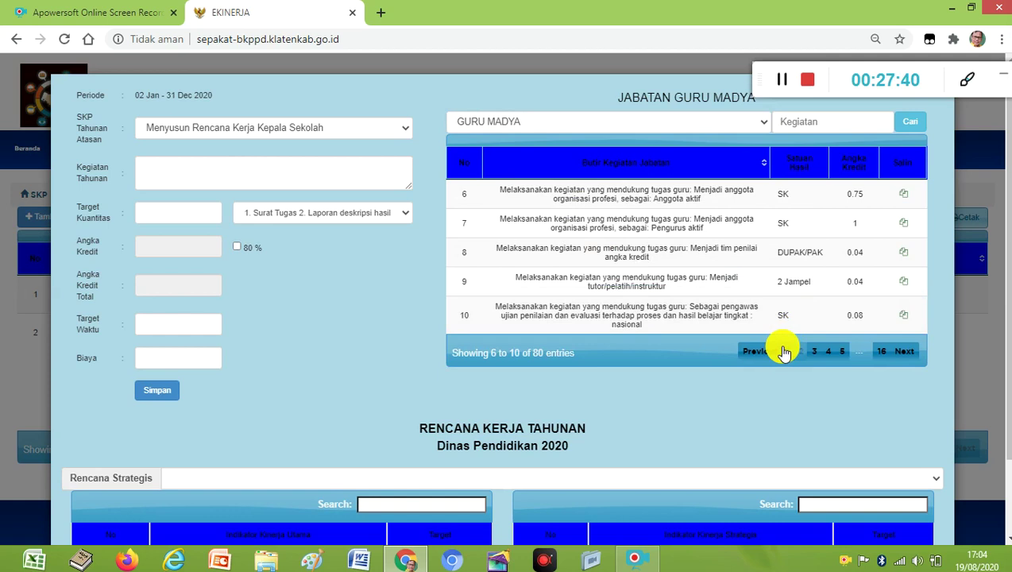
{"action": "left_click", "coordinate": [790, 353]}
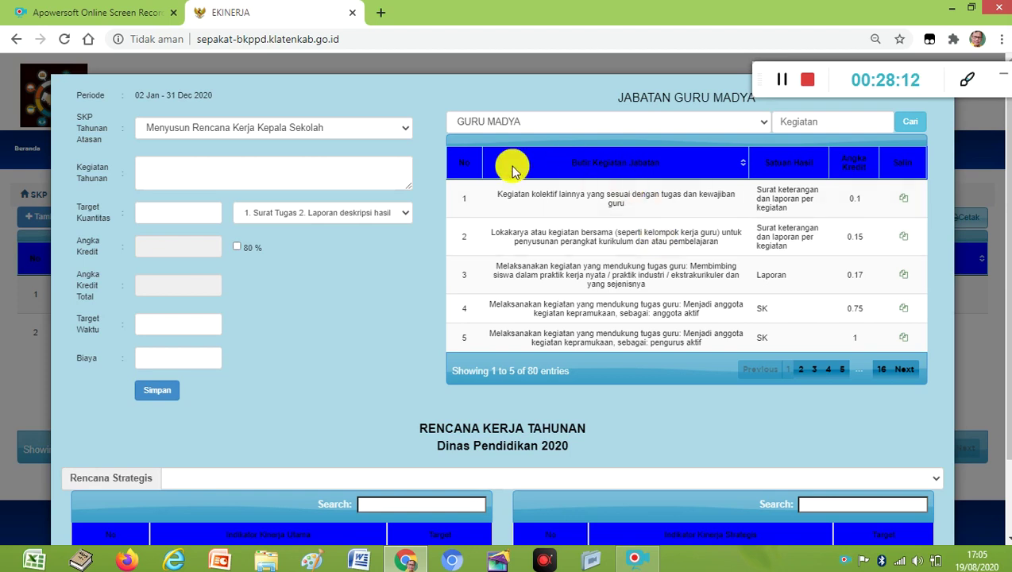
{"action": "left_click", "coordinate": [367, 172]}
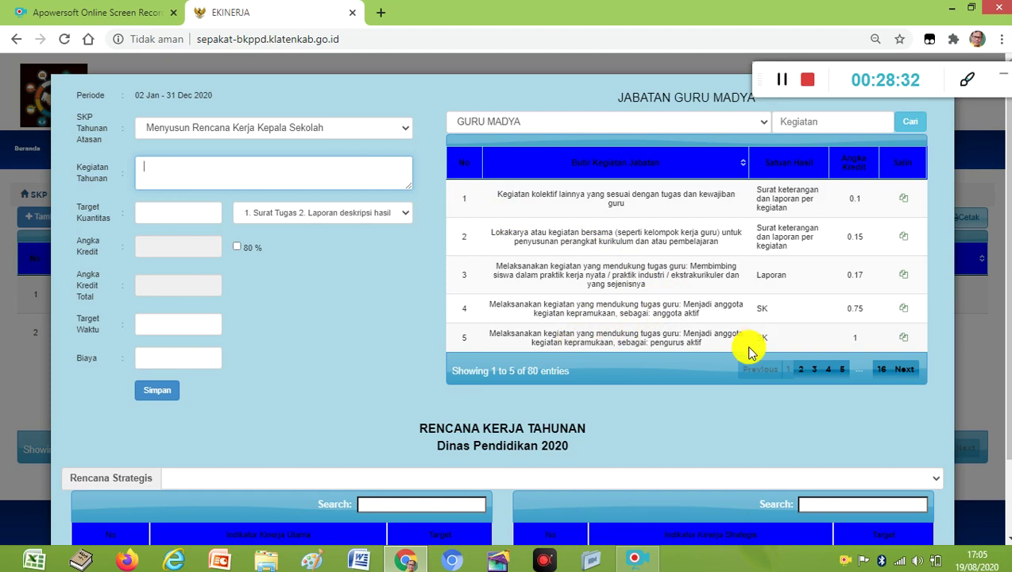
{"action": "left_click", "coordinate": [800, 369]}
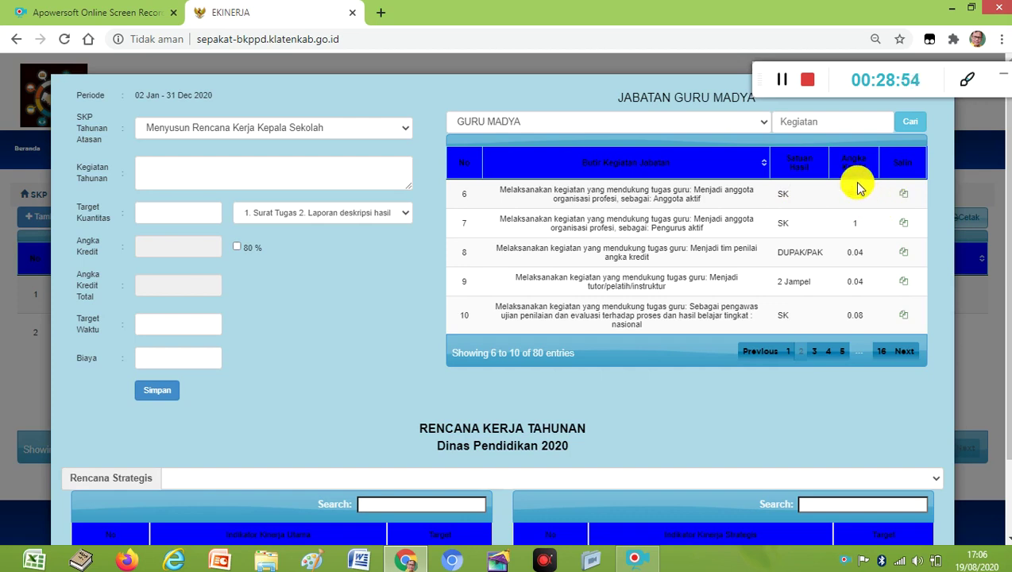
{"action": "left_click", "coordinate": [906, 196]}
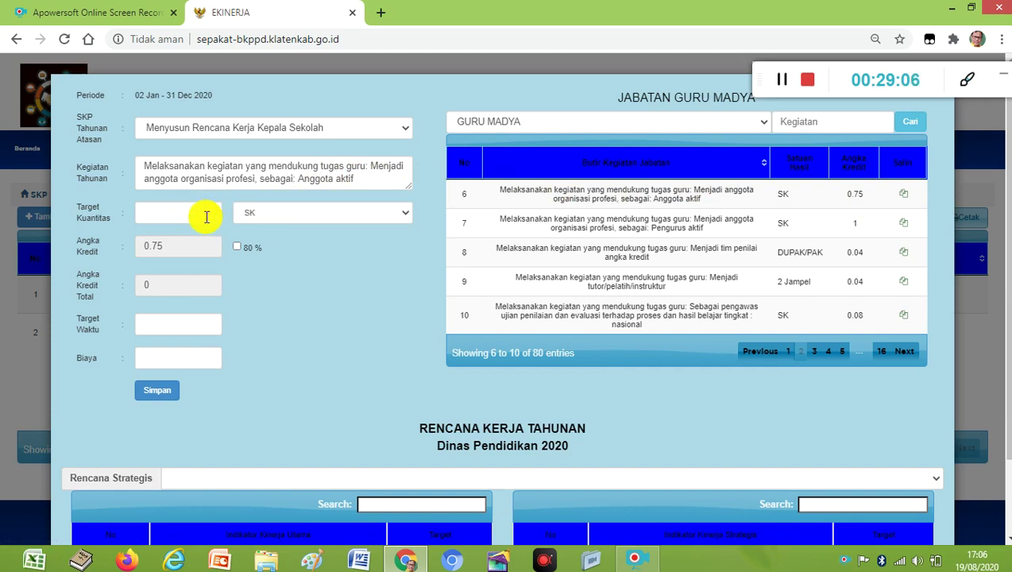
- Set the organisation membership target quantity to 2 and target time to 12, leave the cost empty, and save it
{"action": "left_click", "coordinate": [177, 214]}
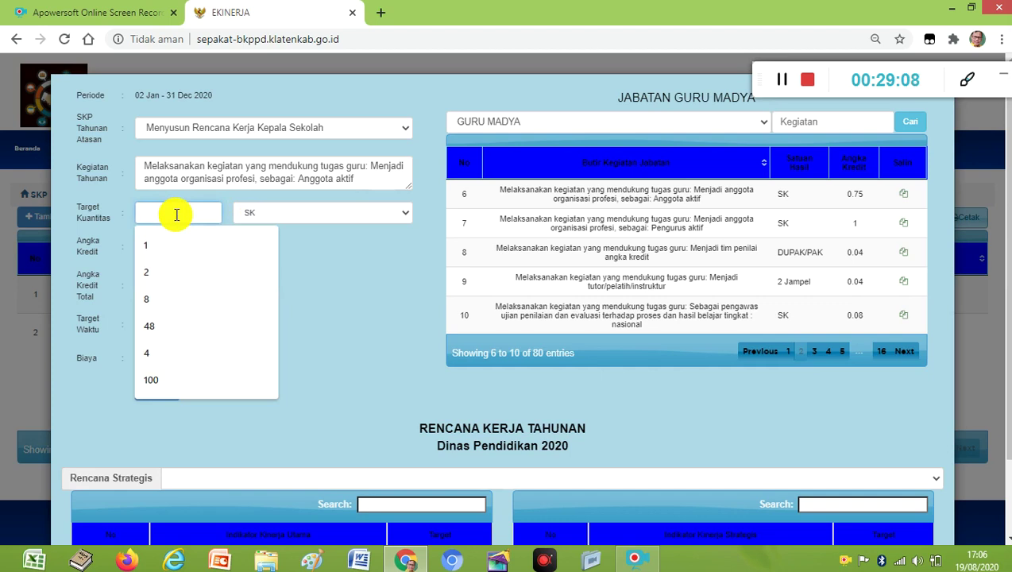
{"action": "left_click", "coordinate": [158, 271]}
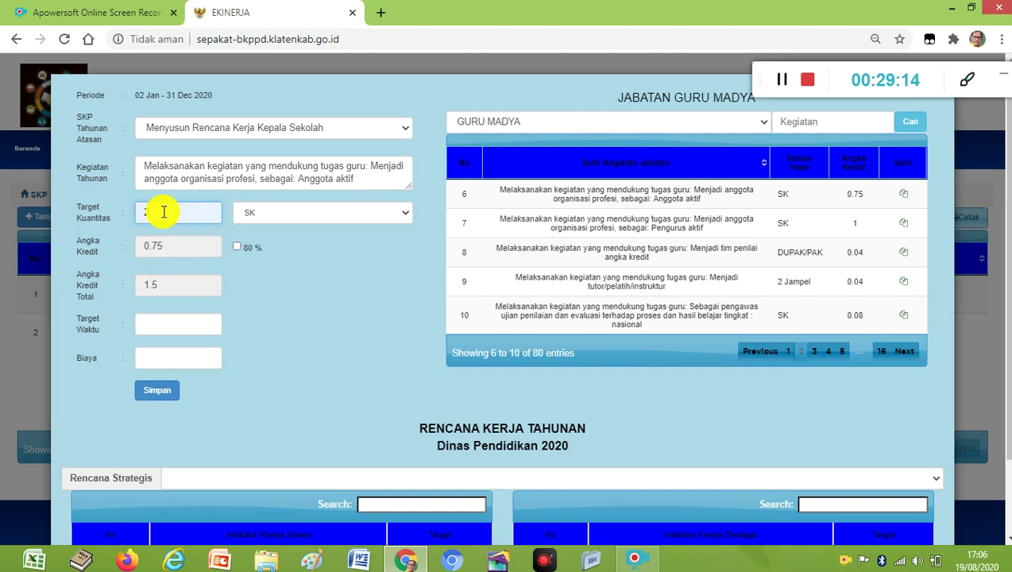
{"action": "left_click", "coordinate": [158, 324]}
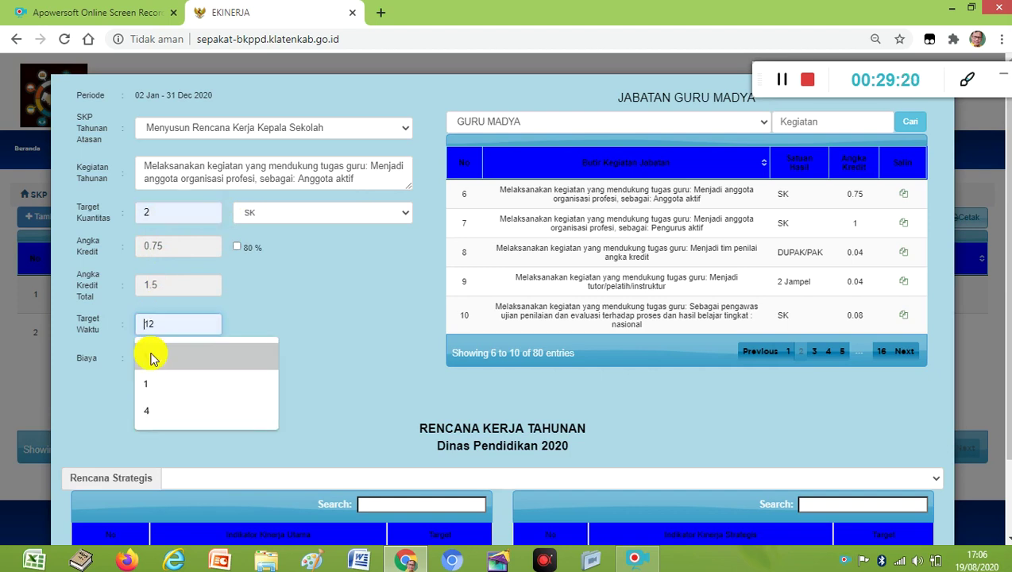
{"action": "left_click", "coordinate": [150, 355]}
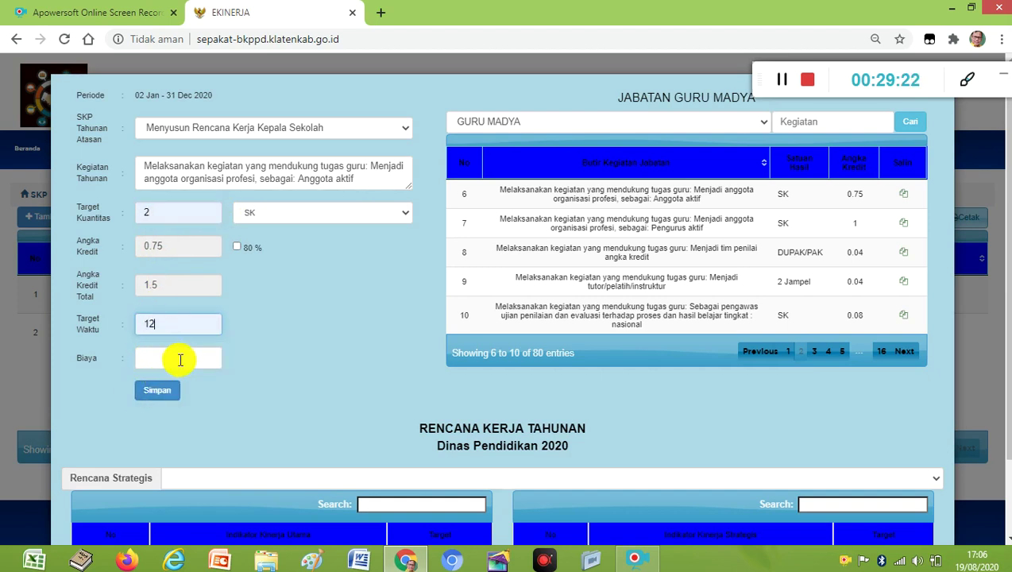
{"action": "left_click", "coordinate": [159, 398]}
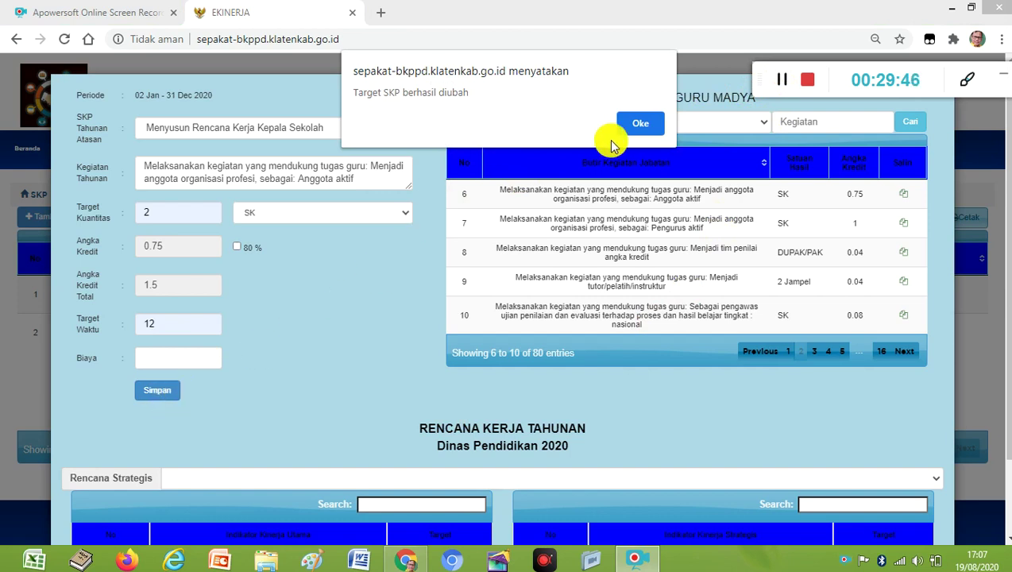
{"action": "left_click", "coordinate": [647, 127]}
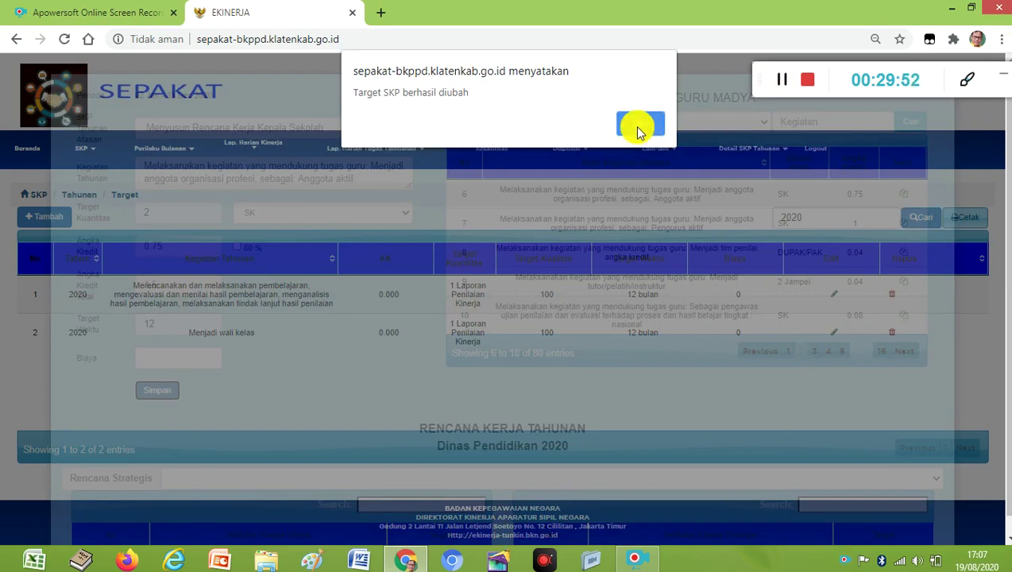
{"action": "left_click", "coordinate": [639, 125]}
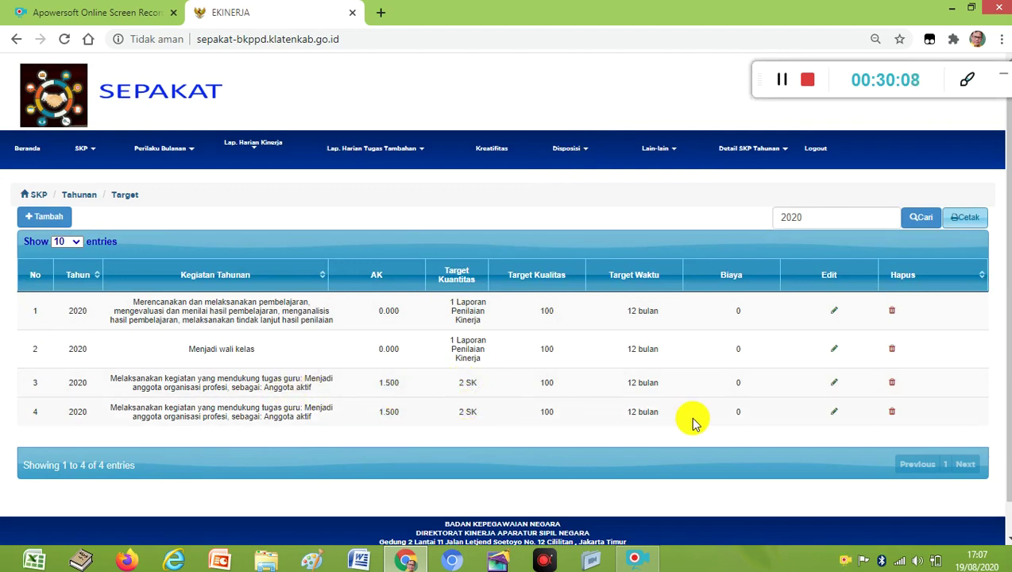
- Delete the duplicate "Anggota aktif" organisation membership target in row 4 of the 2020 target list
{"action": "left_click", "coordinate": [892, 412]}
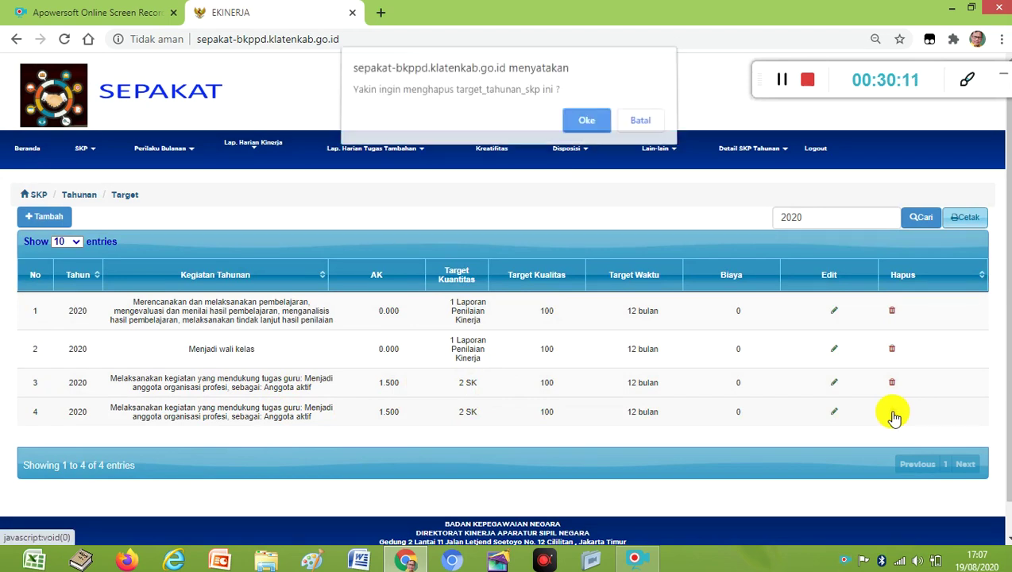
{"action": "left_click", "coordinate": [584, 125]}
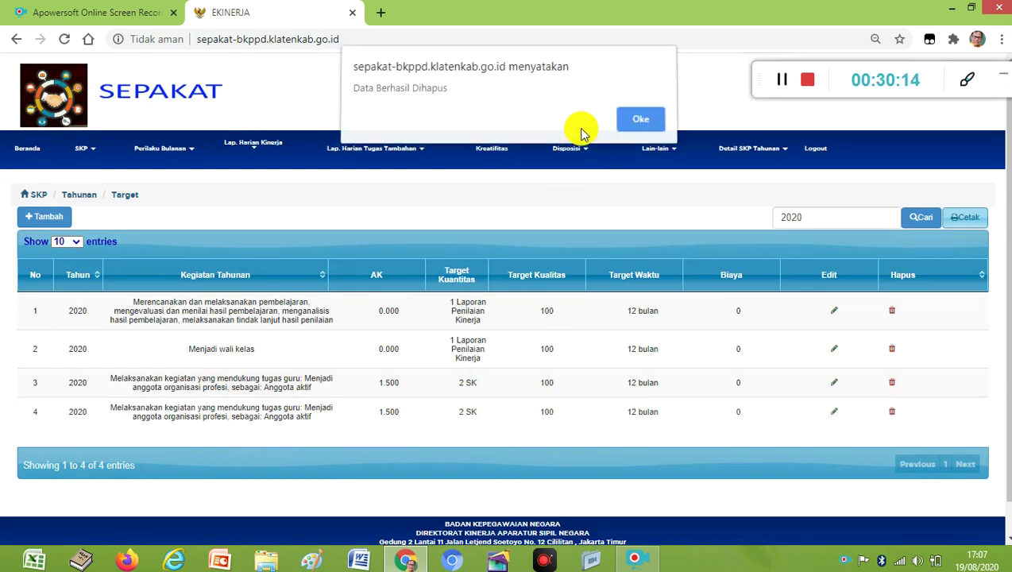
{"action": "left_click", "coordinate": [632, 127]}
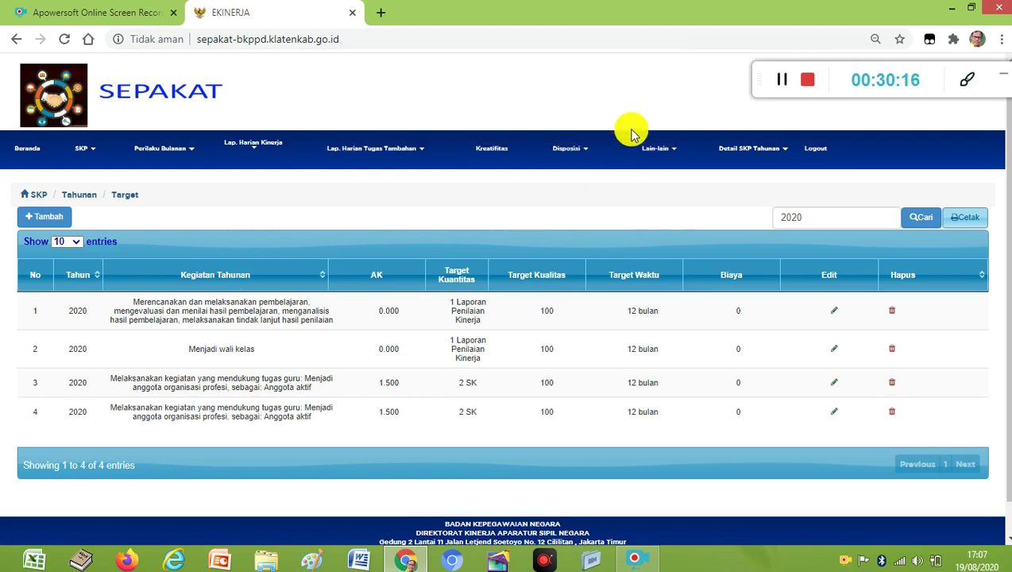
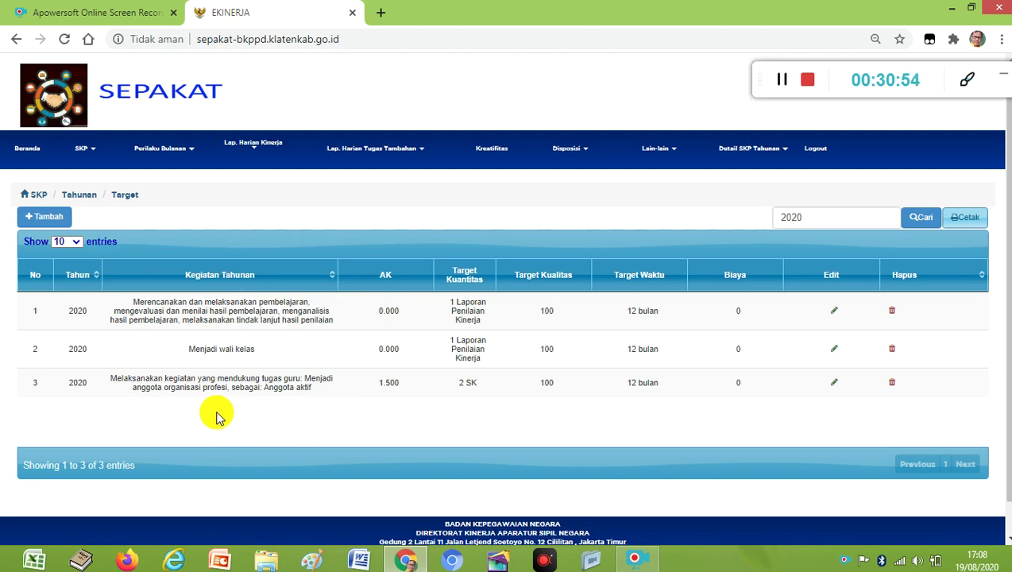
- Begin a fourth annual target linked to the superior's SKP "Menyusun Rencana Kerja Kepala Sekolah"
{"action": "left_click", "coordinate": [54, 222]}
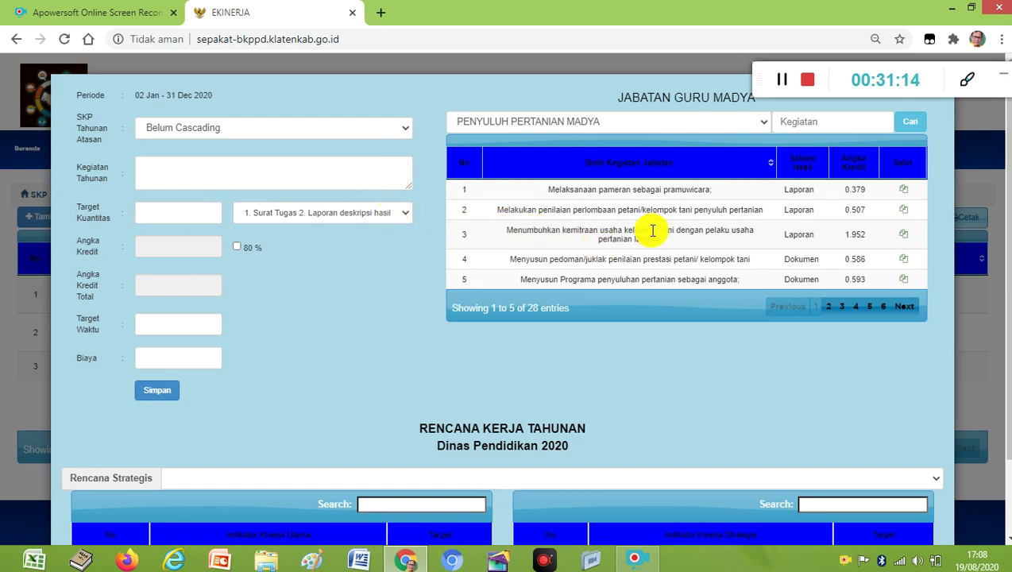
{"action": "left_click", "coordinate": [406, 131]}
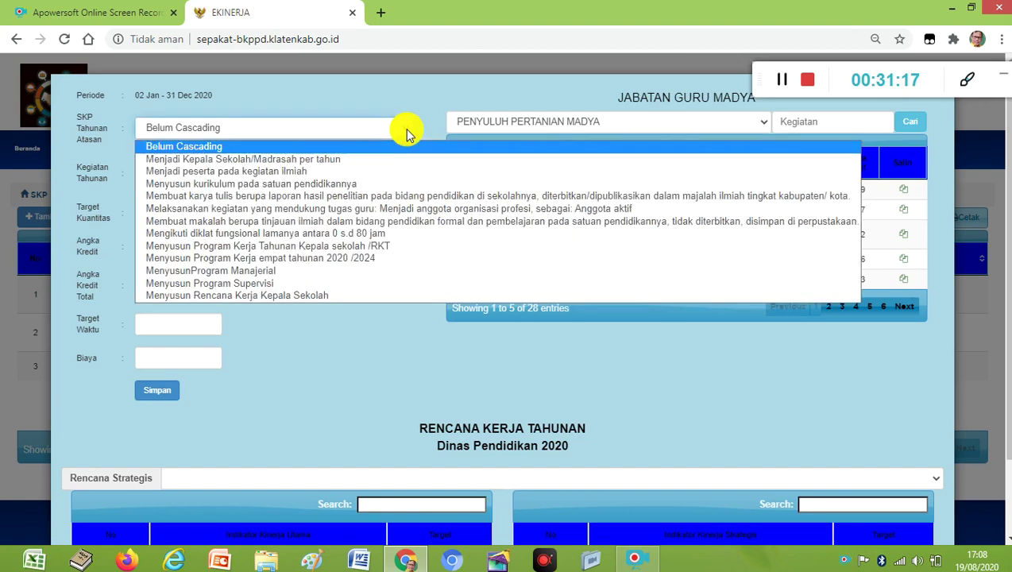
{"action": "left_click", "coordinate": [321, 296]}
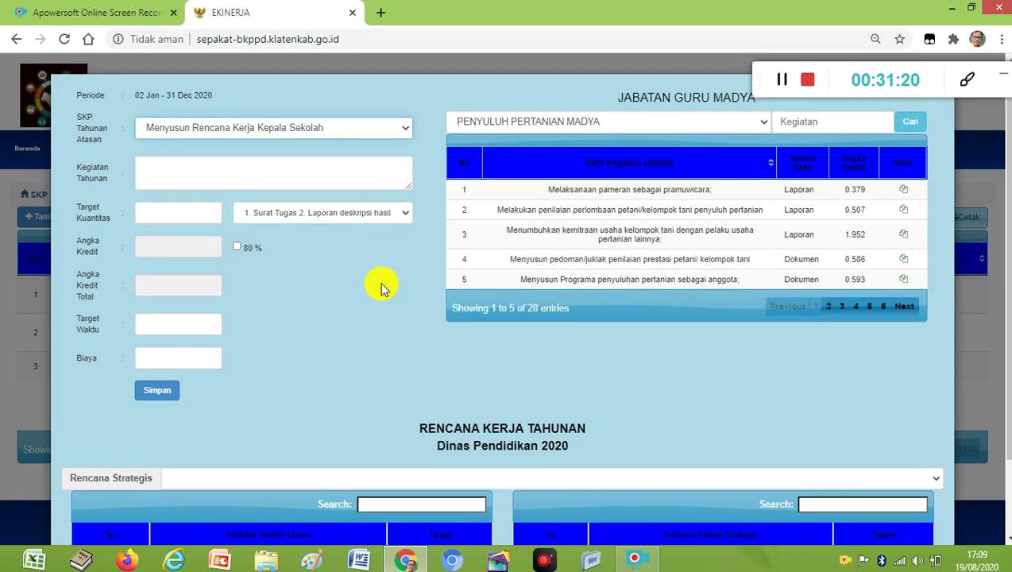
- From the GURU MADYA activities, copy item 18, "Membuat alat pelajaran : Kategori sederhana", into the annual activity
{"action": "left_click", "coordinate": [762, 125]}
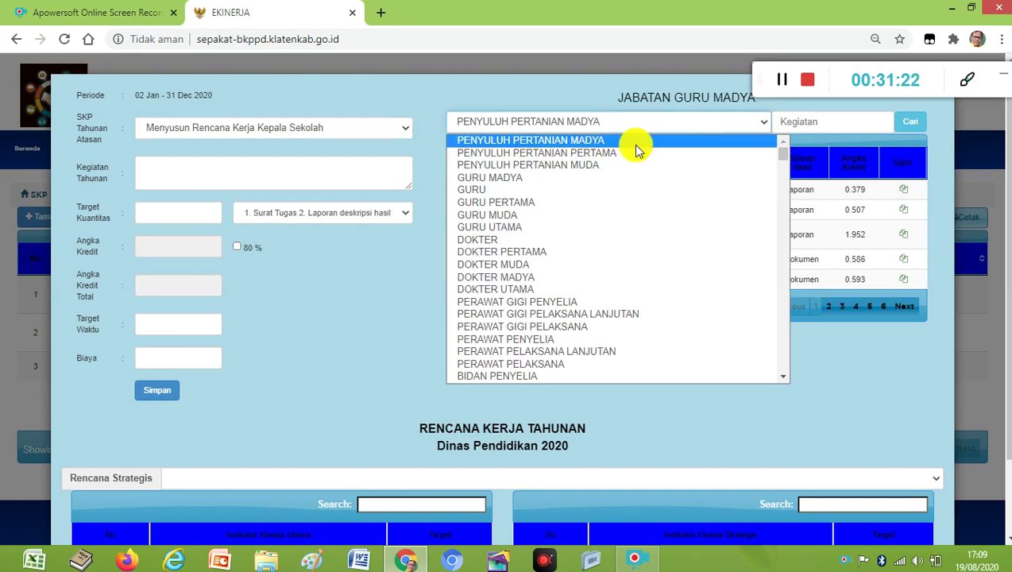
{"action": "left_click", "coordinate": [537, 180]}
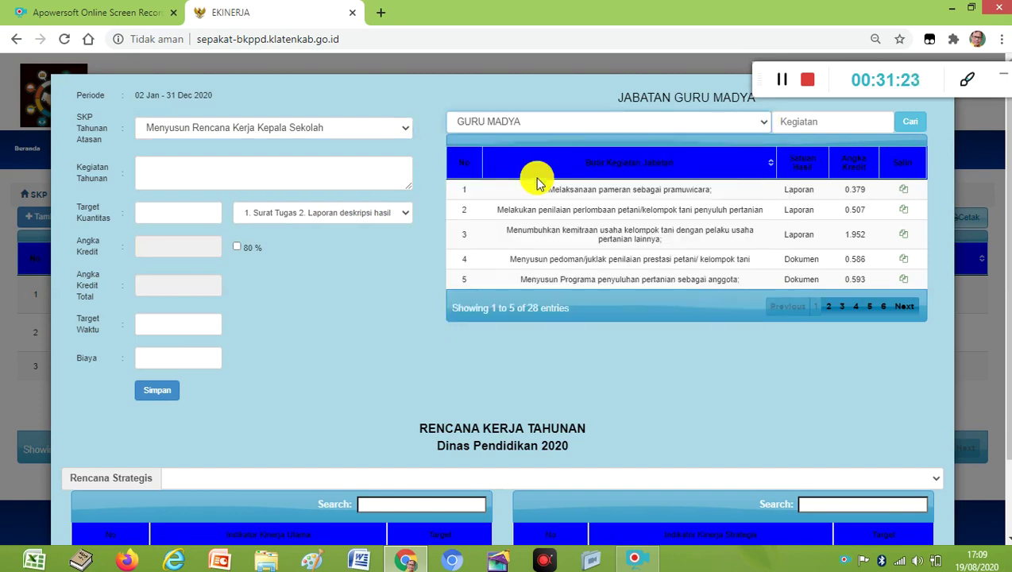
{"action": "left_click", "coordinate": [828, 311]}
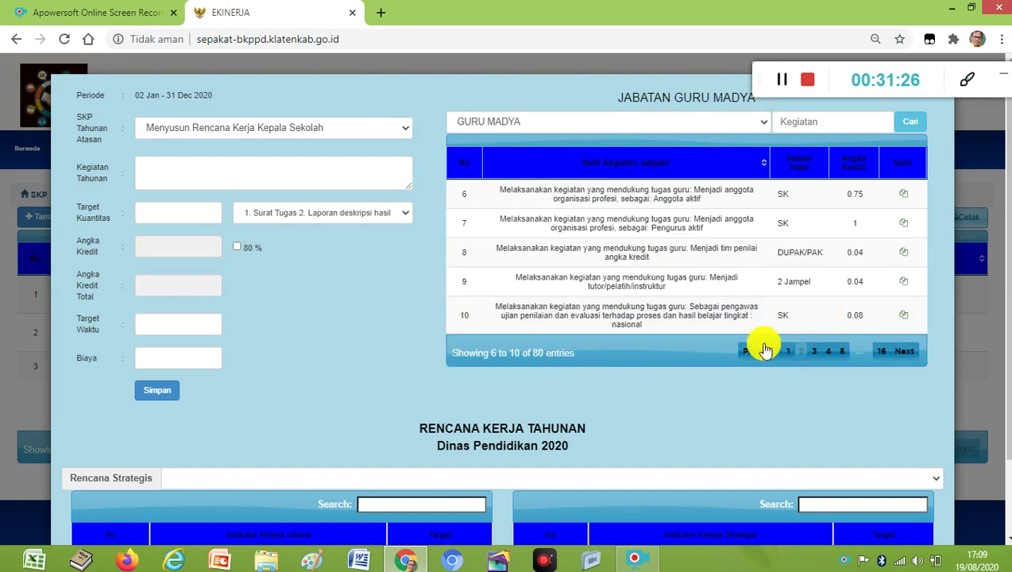
{"action": "left_click", "coordinate": [786, 355]}
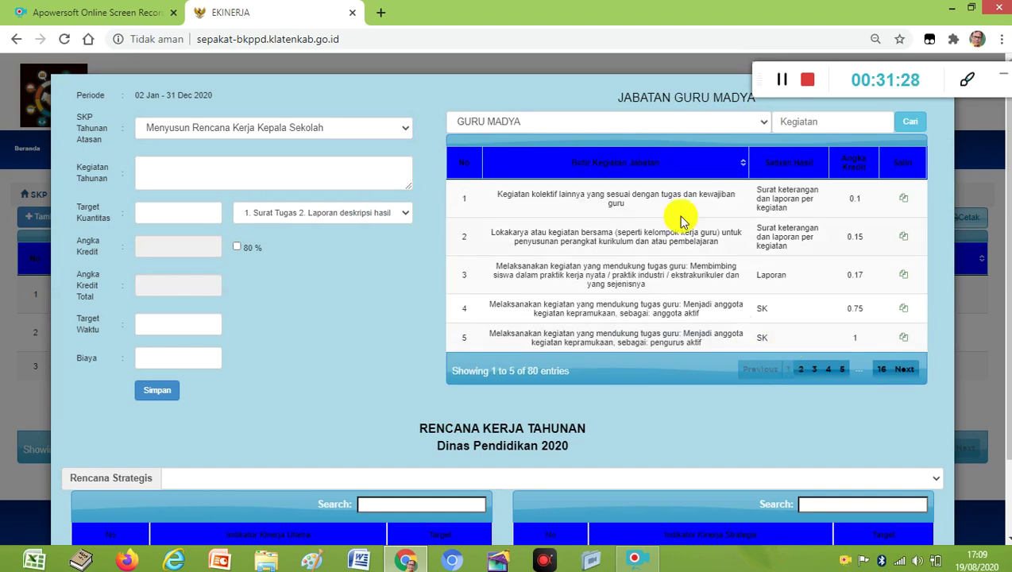
{"action": "left_click", "coordinate": [245, 169]}
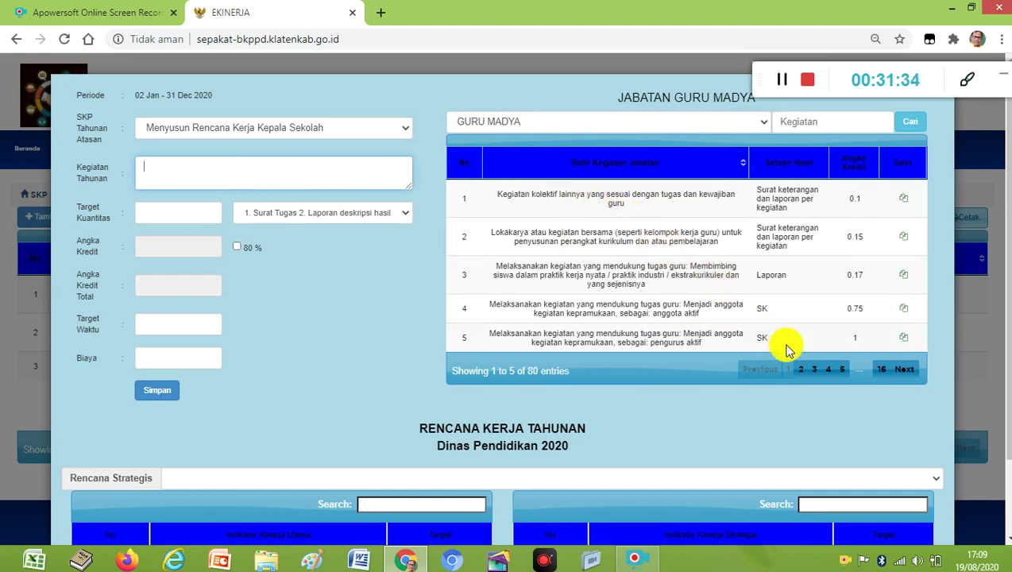
{"action": "left_click", "coordinate": [802, 369]}
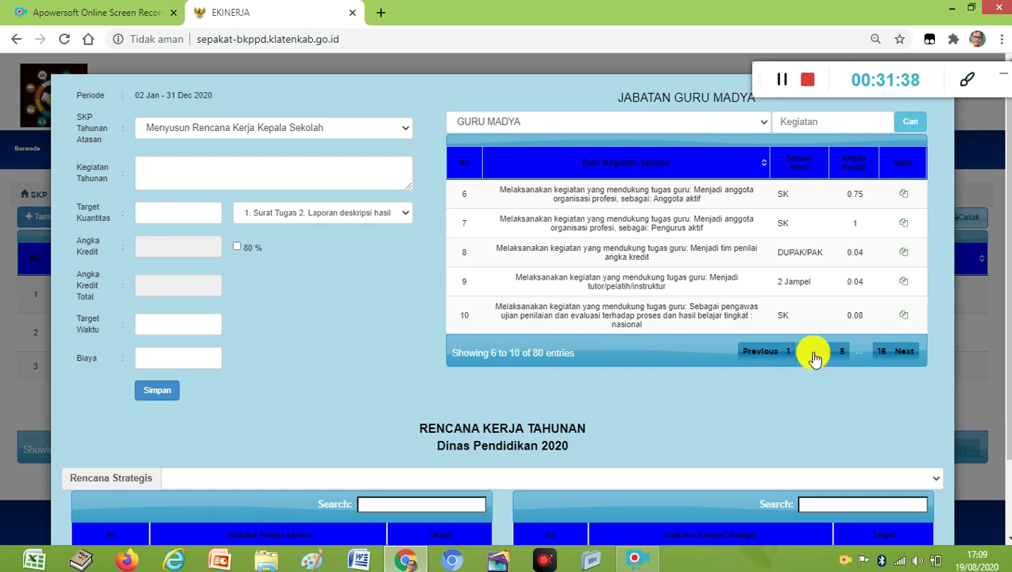
{"action": "left_click", "coordinate": [813, 354]}
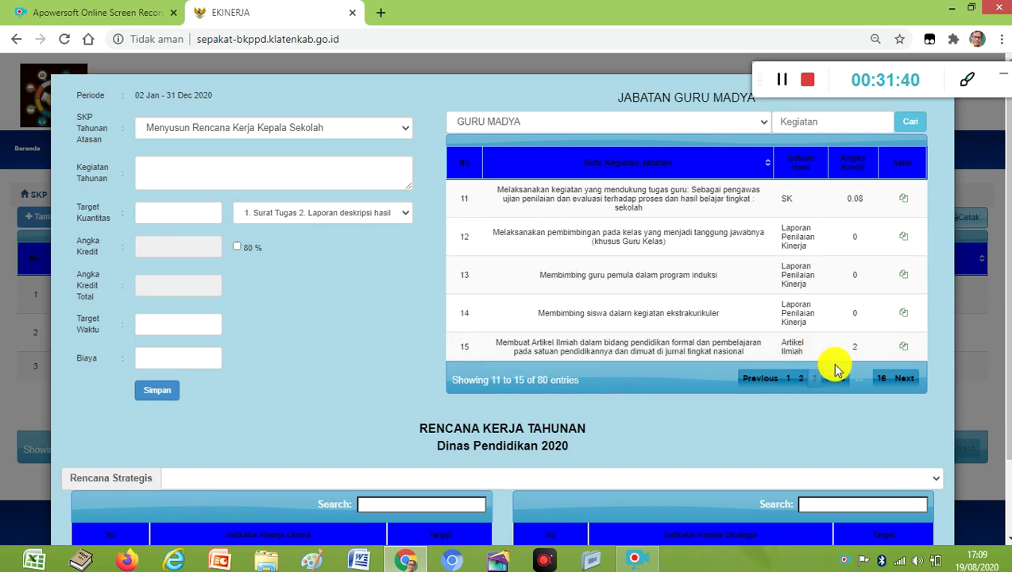
{"action": "left_click", "coordinate": [827, 378]}
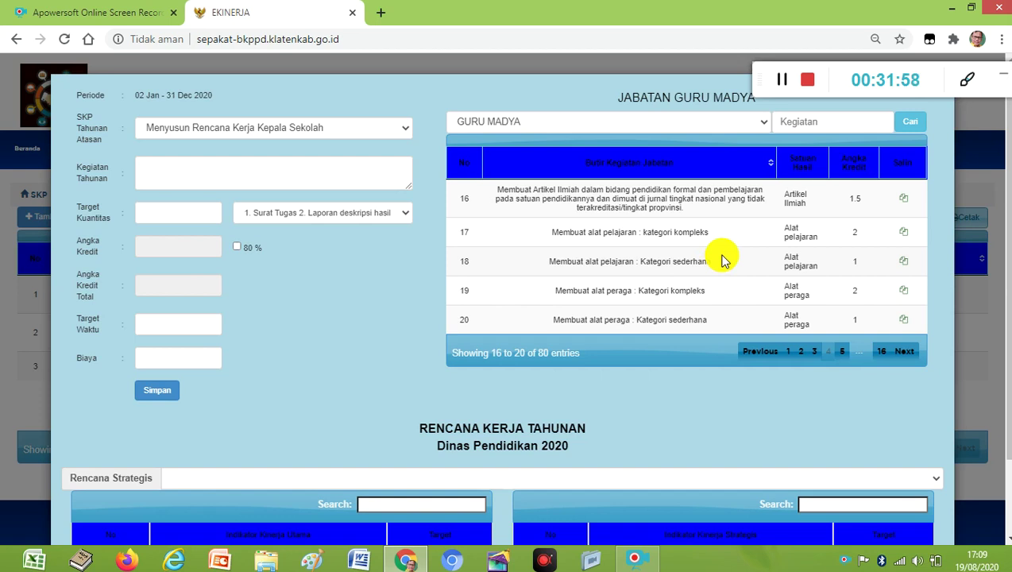
{"action": "left_click", "coordinate": [904, 267]}
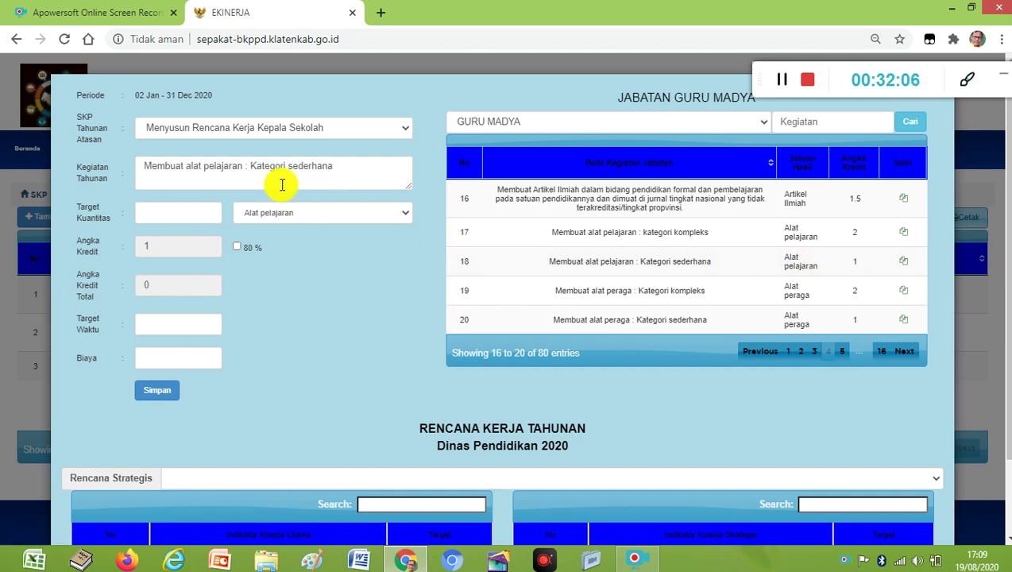
- Set the simple teaching-aid target quantity to 2 and target time to 1, leave the cost empty, and save it
{"action": "left_click", "coordinate": [186, 216]}
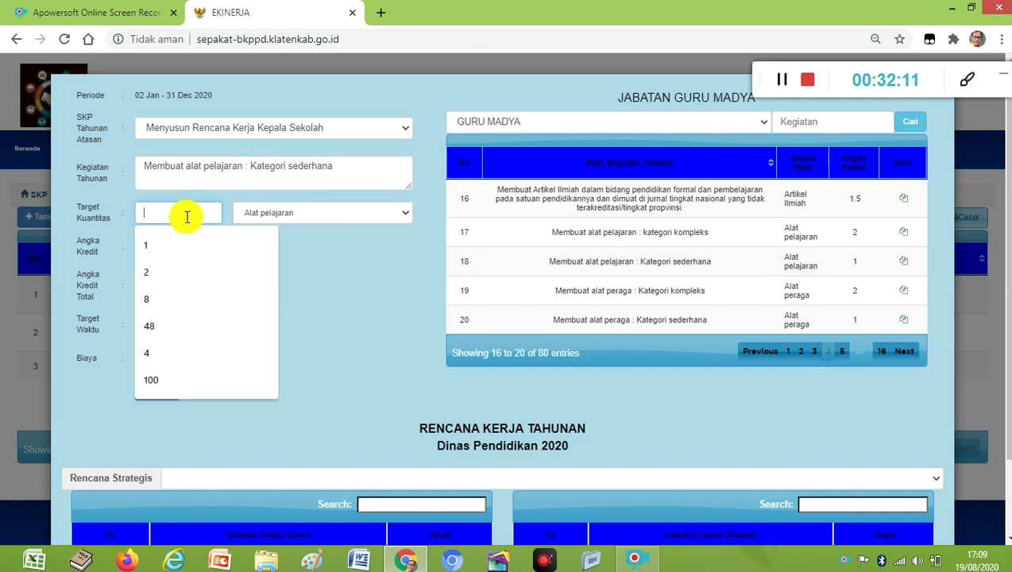
{"action": "left_click", "coordinate": [156, 272]}
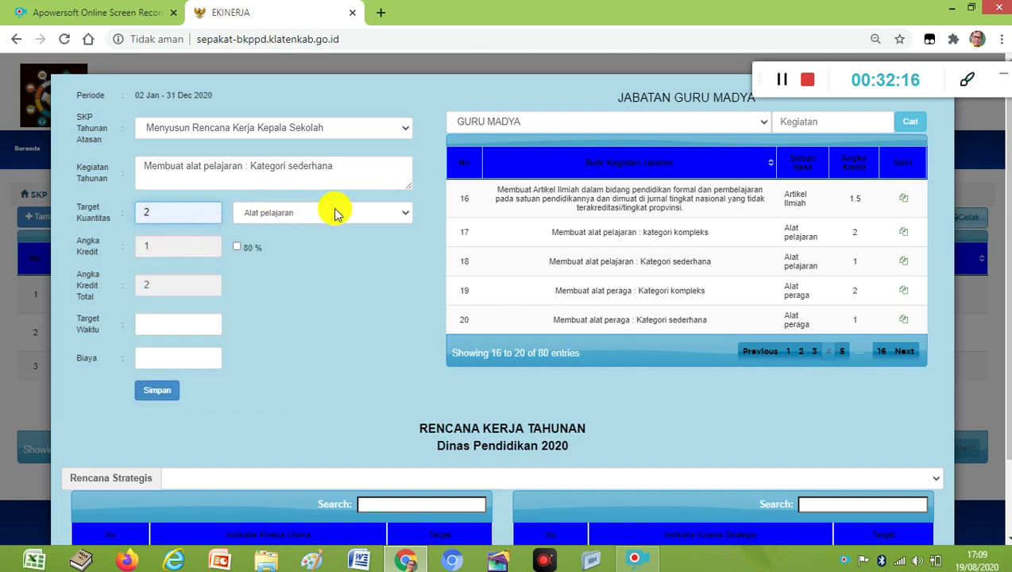
{"action": "left_click", "coordinate": [167, 324]}
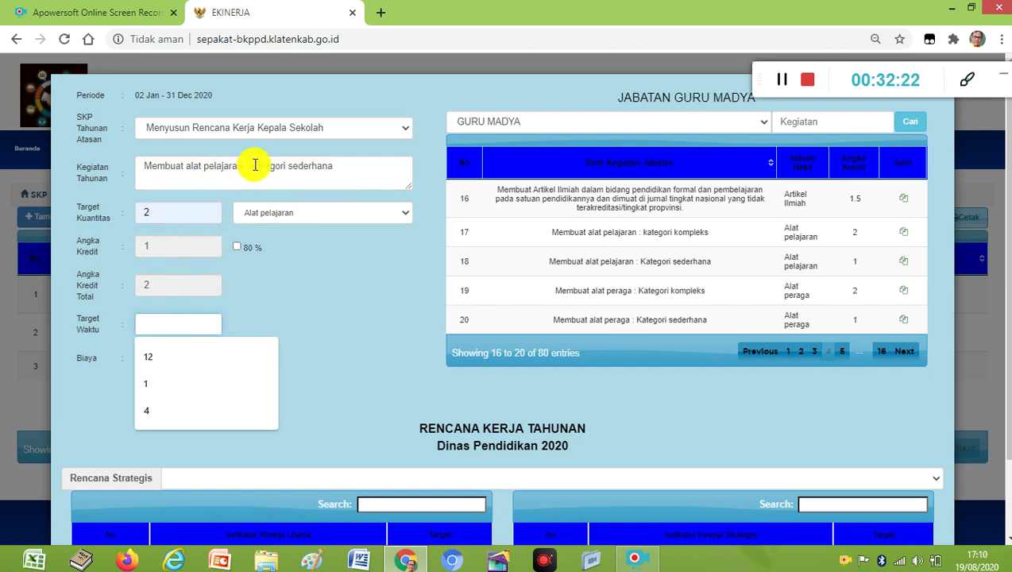
{"action": "left_click", "coordinate": [168, 383]}
{"action": "left_click", "coordinate": [161, 399]}
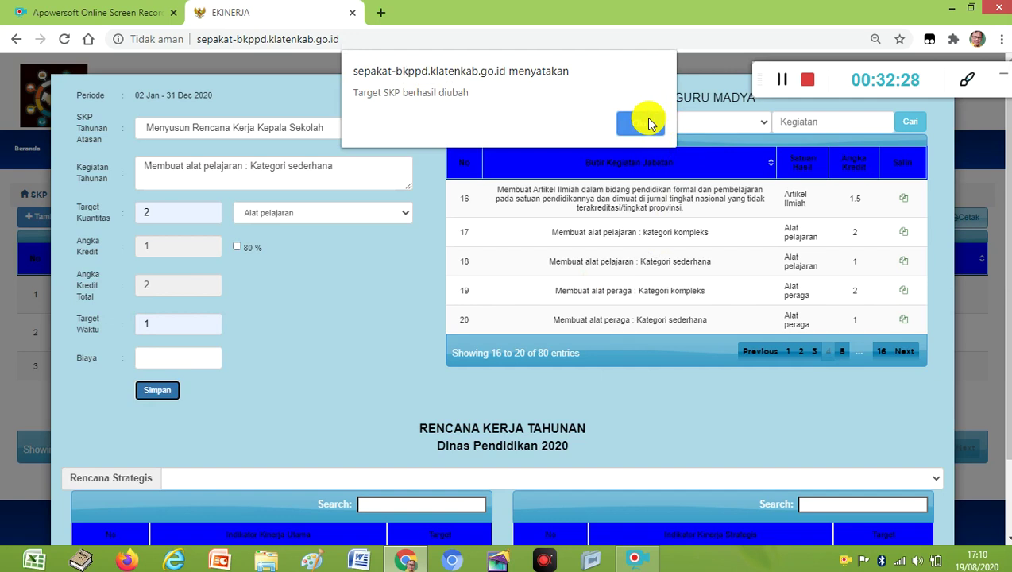
{"action": "left_click", "coordinate": [648, 123]}
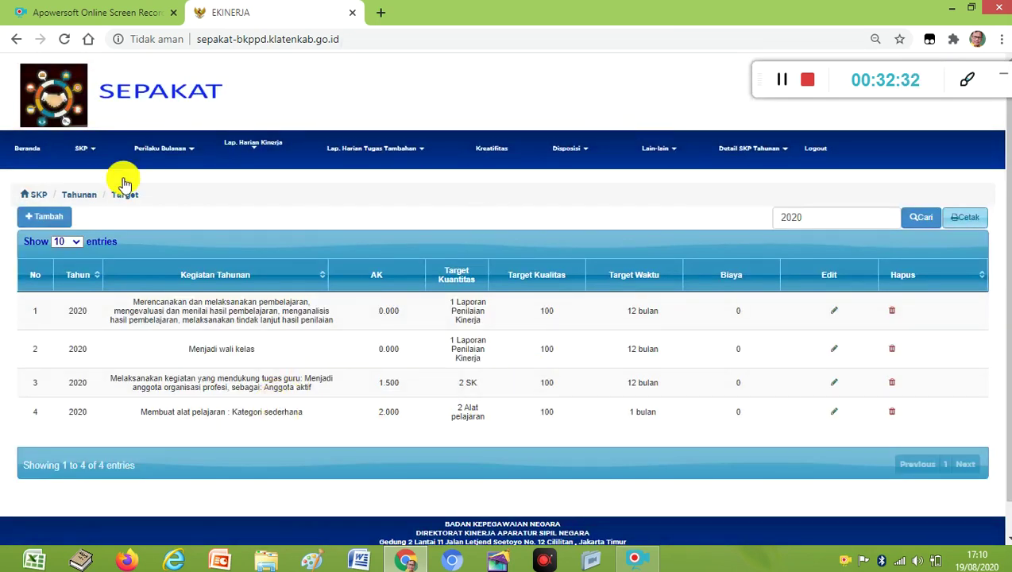
- Begin a fifth annual target linked to the superior's SKP "Menyusun Rencana Kerja Kepala Sekolah"
{"action": "left_click", "coordinate": [46, 219]}
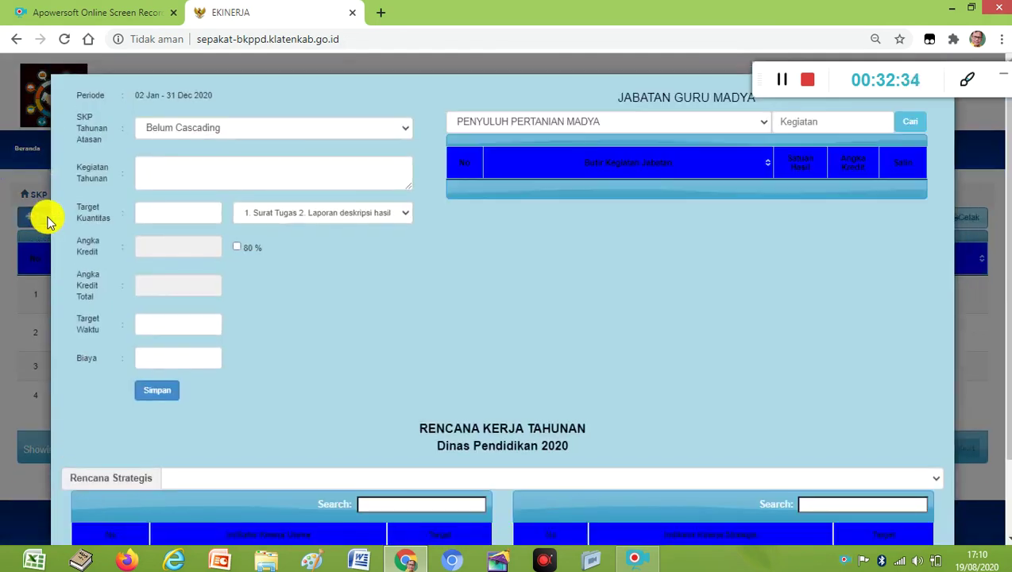
{"action": "left_click", "coordinate": [401, 129]}
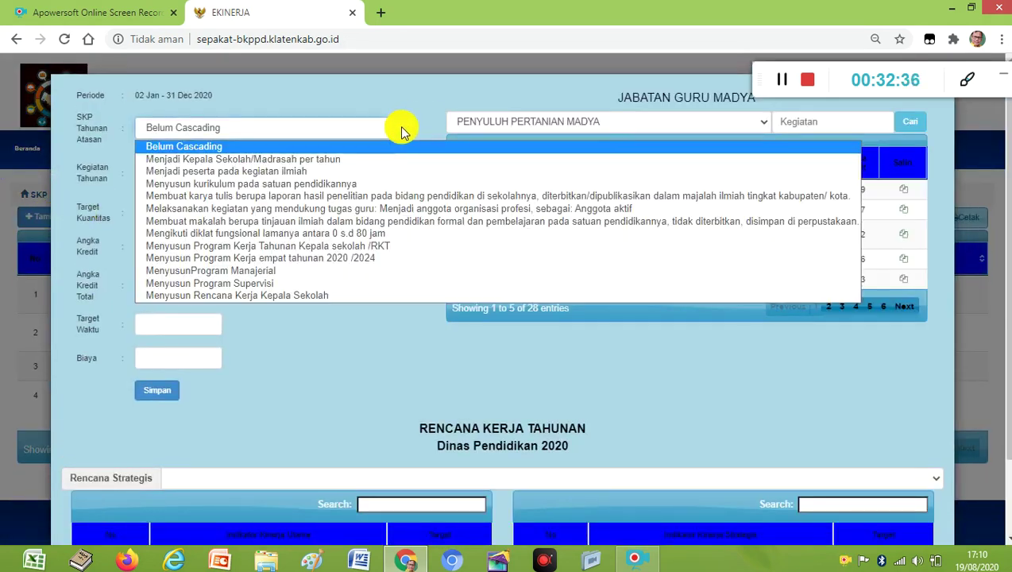
{"action": "left_click", "coordinate": [311, 294]}
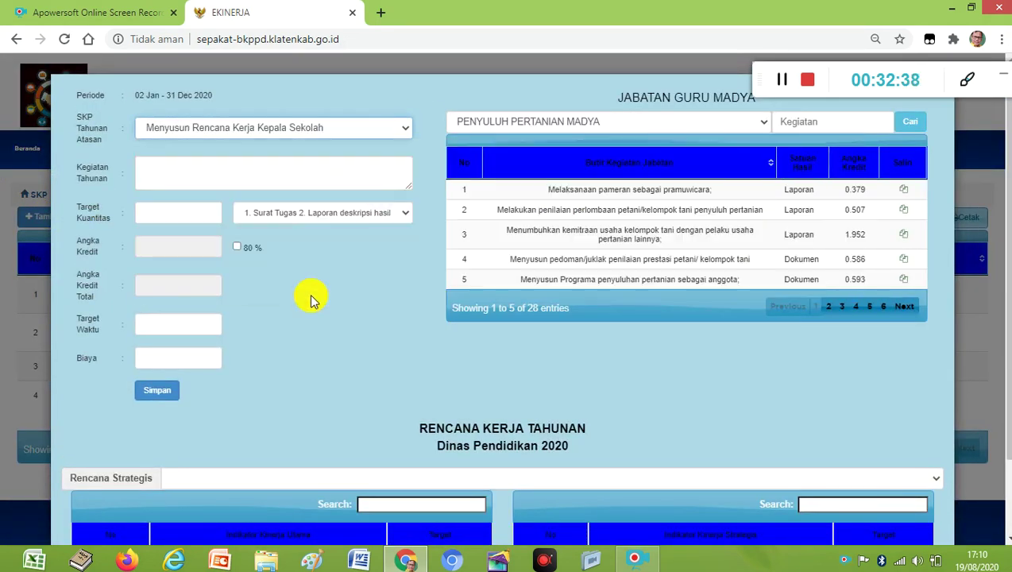
- From the GURU MADYA activities, copy item 17, "Membuat alat pelajaran : kategori kompleks", into the annual activity
{"action": "left_click", "coordinate": [759, 123]}
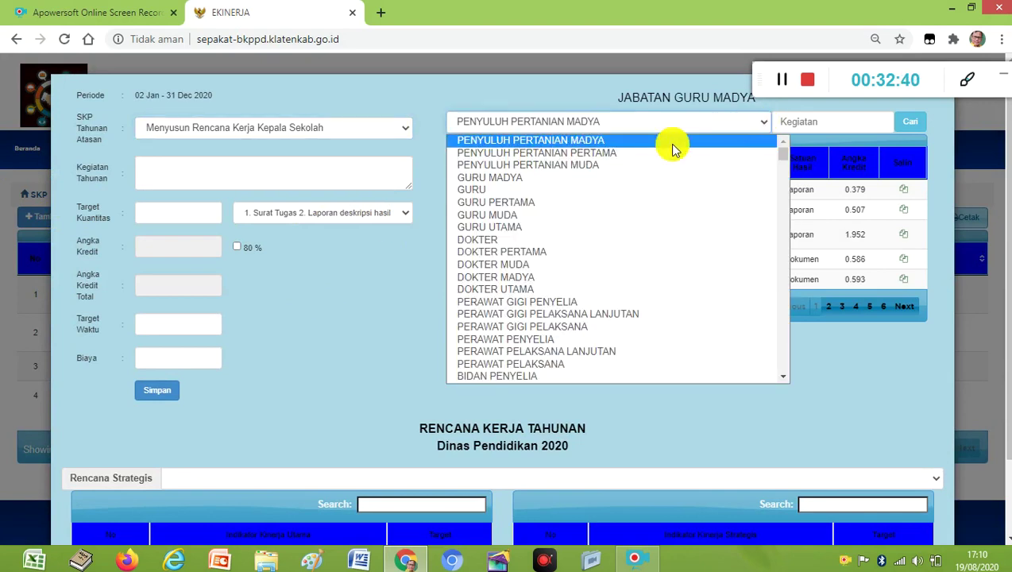
{"action": "left_click", "coordinate": [501, 177]}
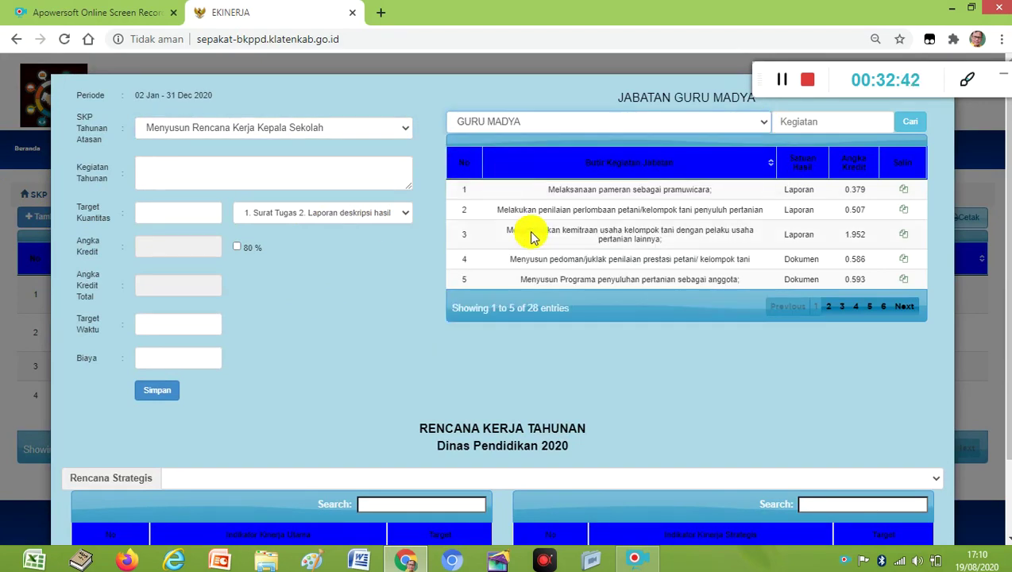
{"action": "left_click", "coordinate": [828, 307]}
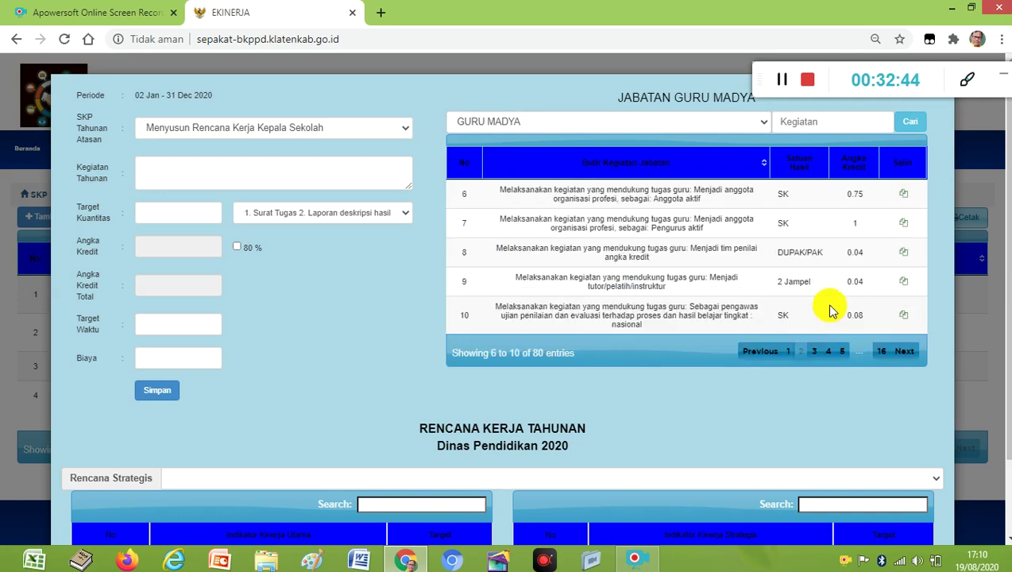
{"action": "left_click", "coordinate": [785, 350]}
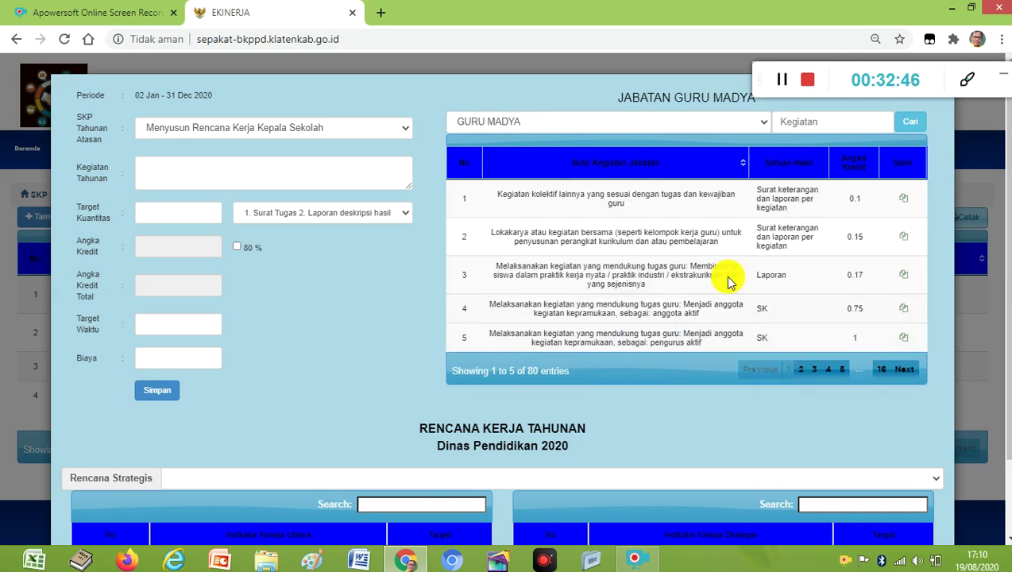
{"action": "left_click", "coordinate": [221, 173]}
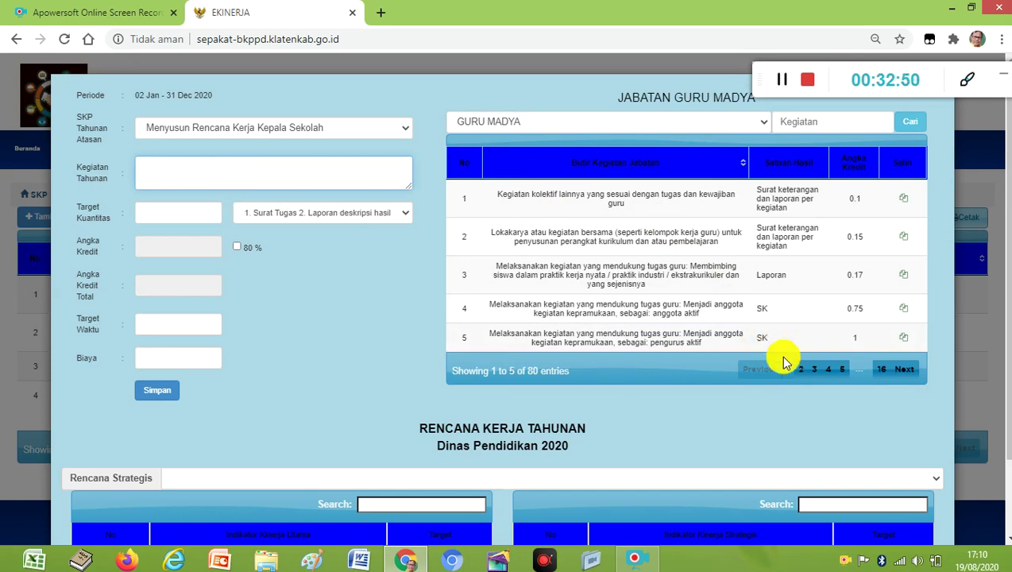
{"action": "left_click", "coordinate": [811, 370]}
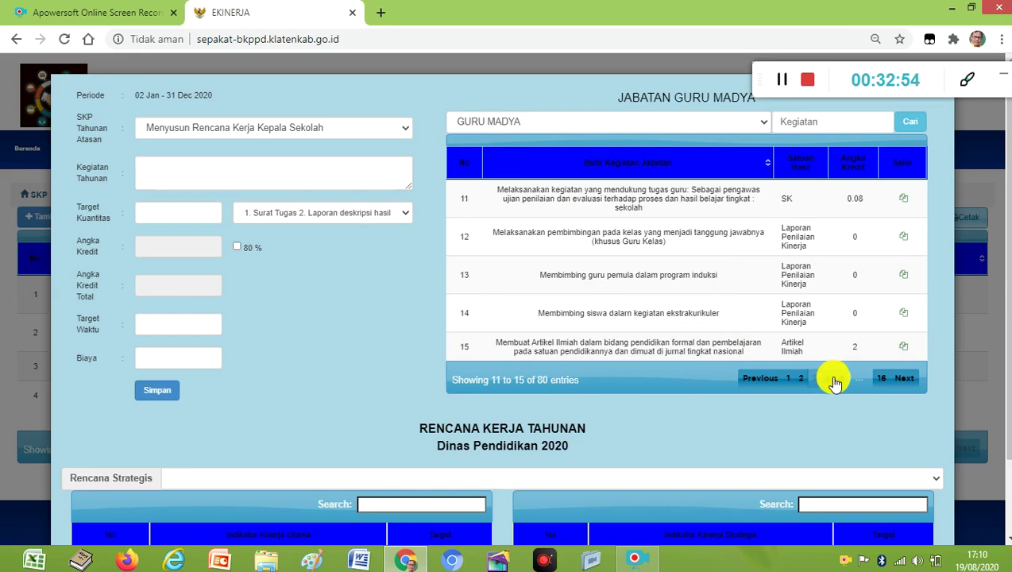
{"action": "left_click", "coordinate": [830, 378]}
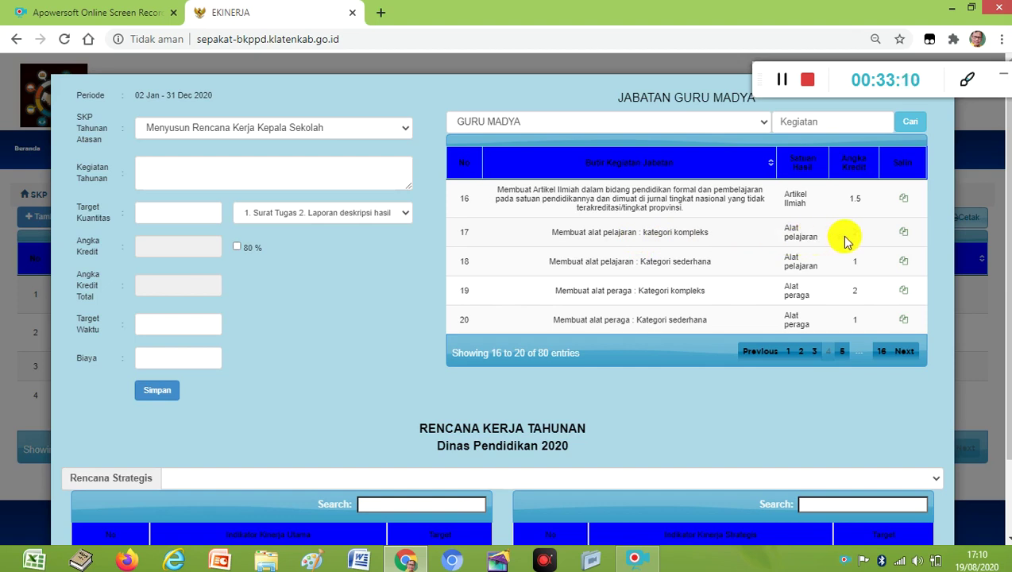
{"action": "left_click", "coordinate": [904, 235]}
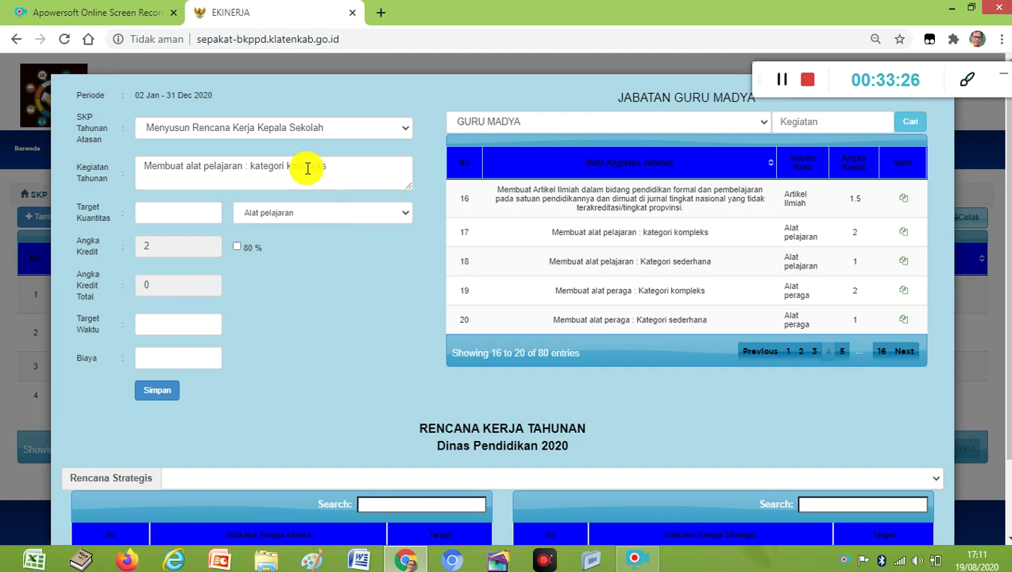
- Set the complex teaching-aid target quantity to 2 and target time to 1, leave the cost empty, and save it
{"action": "left_click", "coordinate": [199, 211]}
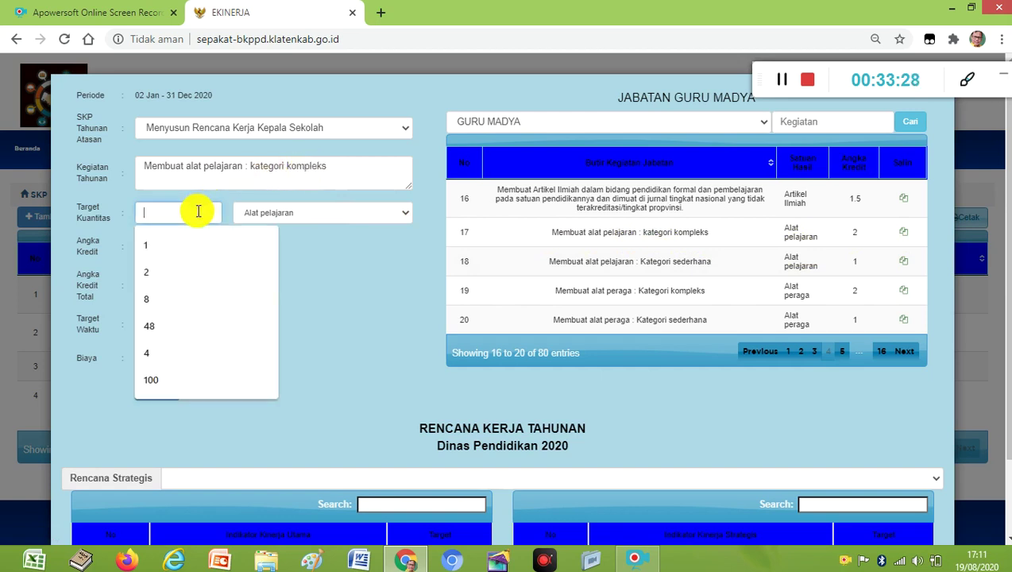
{"action": "left_click", "coordinate": [173, 270]}
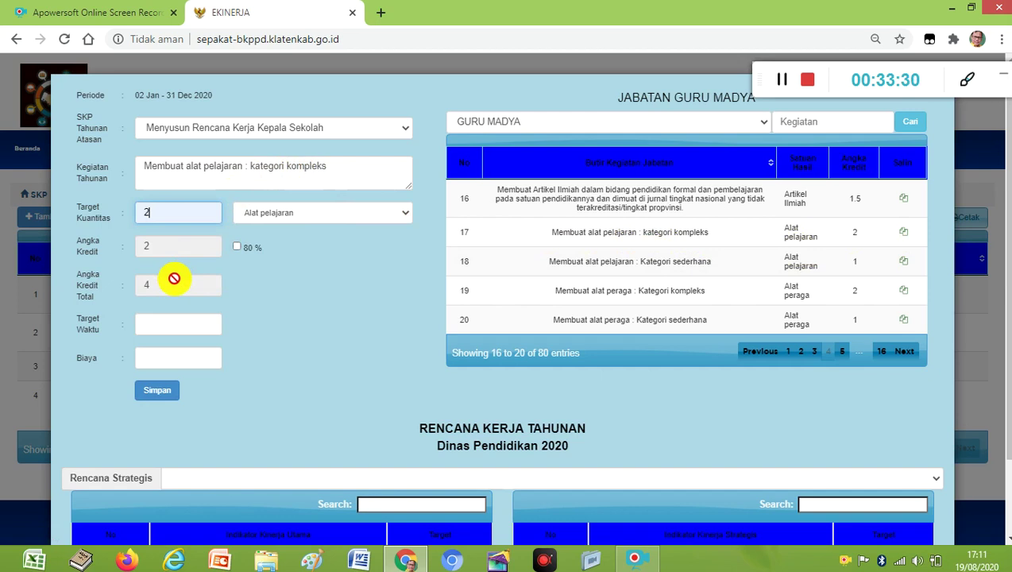
{"action": "left_click", "coordinate": [165, 323]}
{"action": "left_click", "coordinate": [162, 385]}
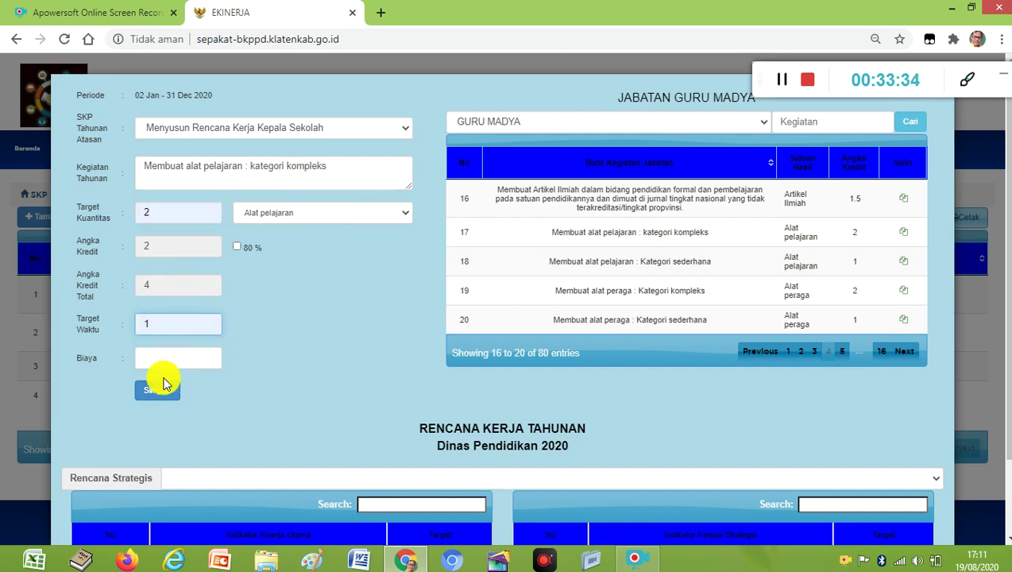
{"action": "left_click", "coordinate": [162, 396]}
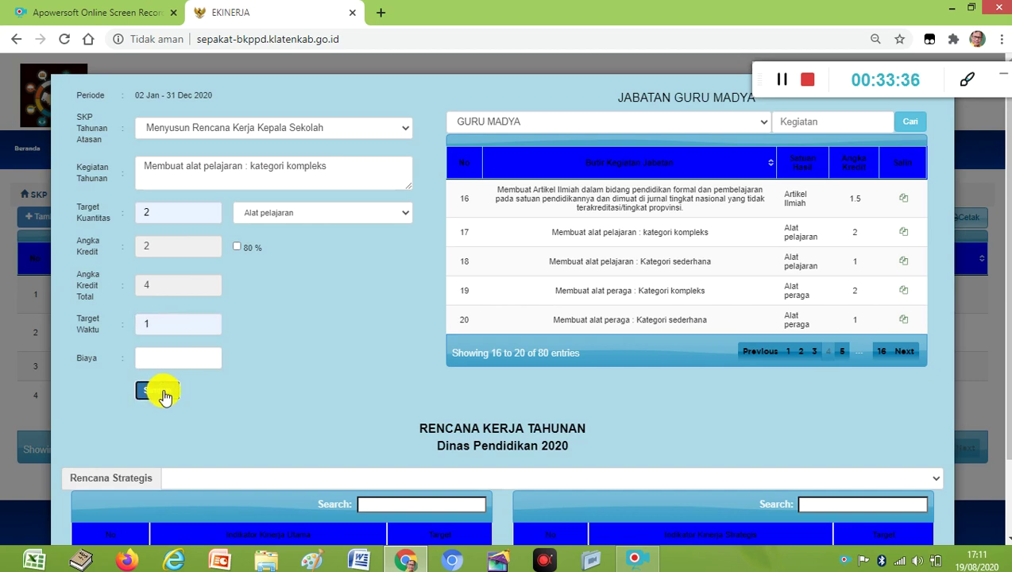
{"action": "left_click", "coordinate": [637, 122]}
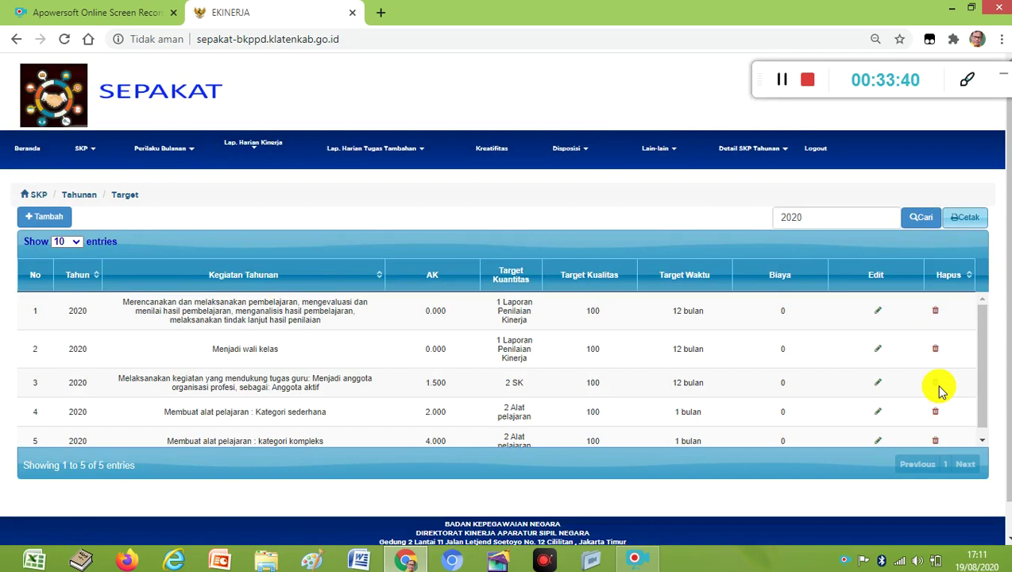
{"action": "scroll", "coordinate": [981, 438], "scroll_direction": "down", "scroll_amount": 1}
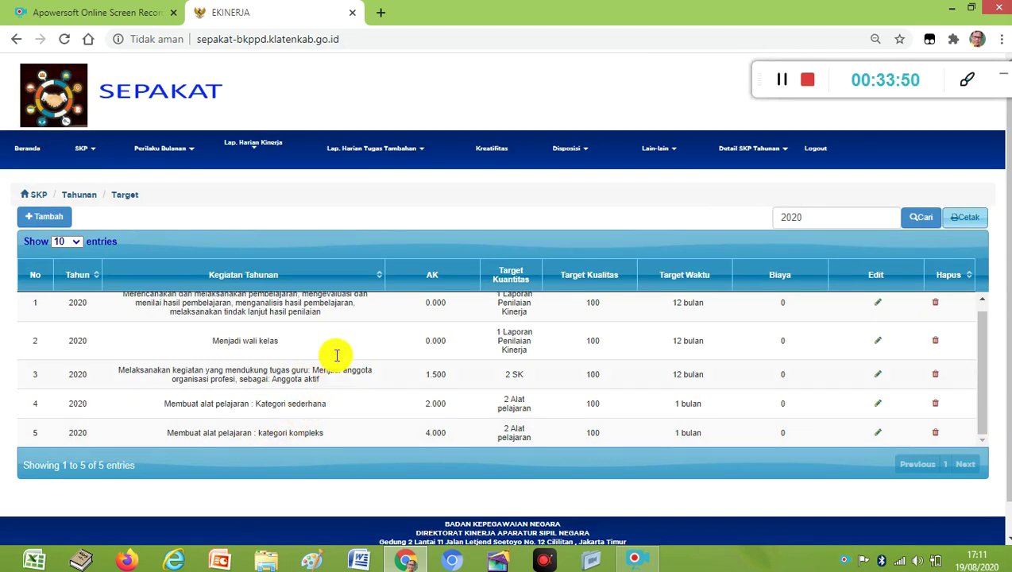
- Begin a sixth annual target linked to the superior's SKP "Menyusun Rencana Kerja Kepala Sekolah"
{"action": "left_click", "coordinate": [46, 218]}
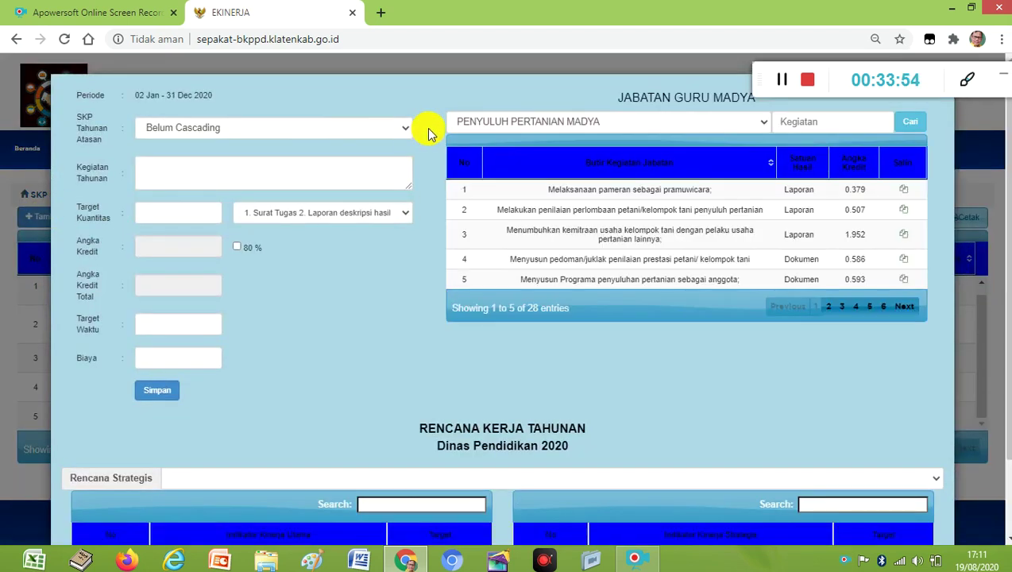
{"action": "left_click", "coordinate": [408, 134]}
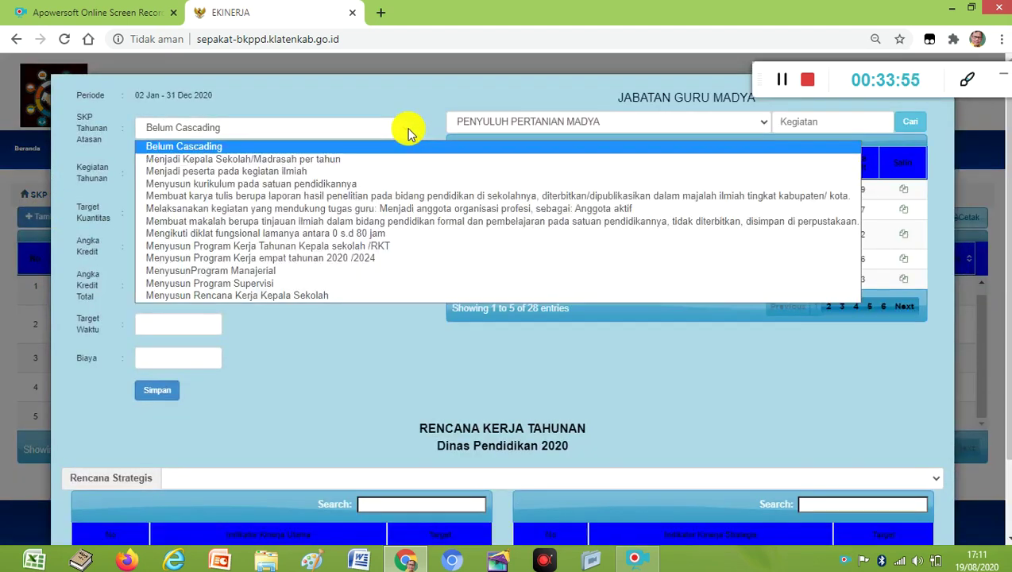
{"action": "left_click", "coordinate": [290, 296]}
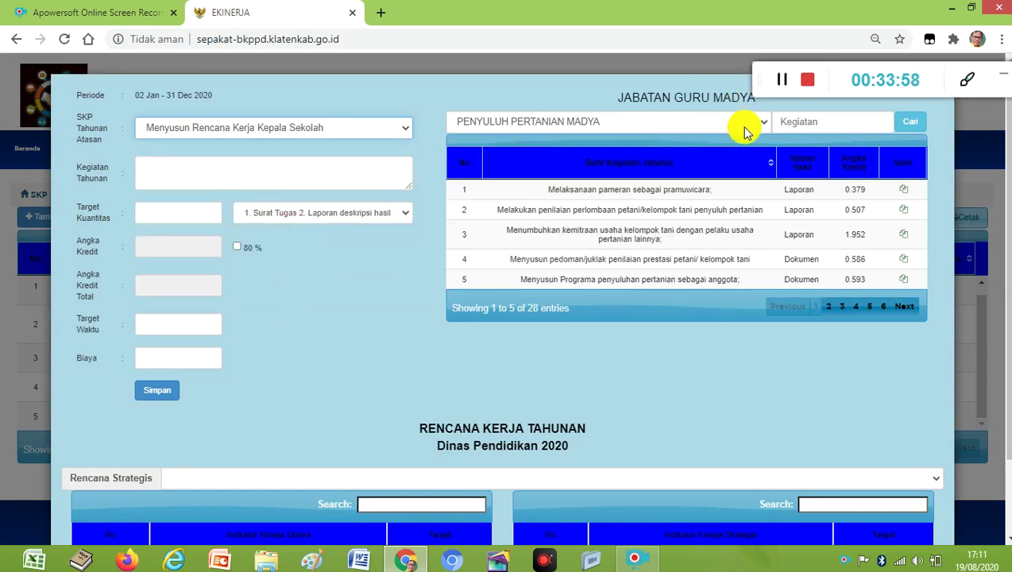
- From the GURU MADYA activities, copy item 53, "Mengikuti diklat fungsional lamanya antara 0 s.d 80 jam", into the annual activity
{"action": "left_click", "coordinate": [645, 127]}
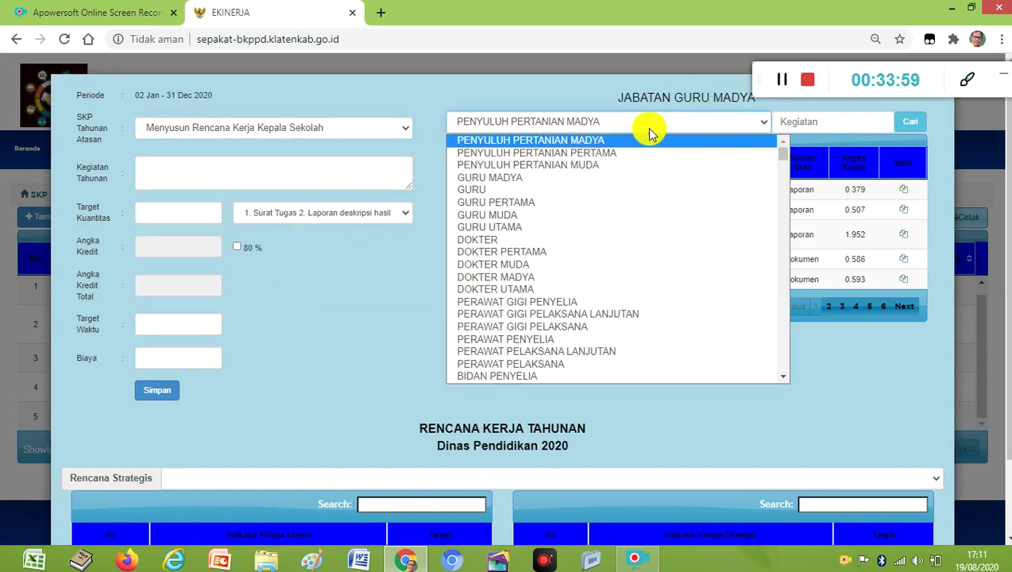
{"action": "left_click", "coordinate": [520, 179]}
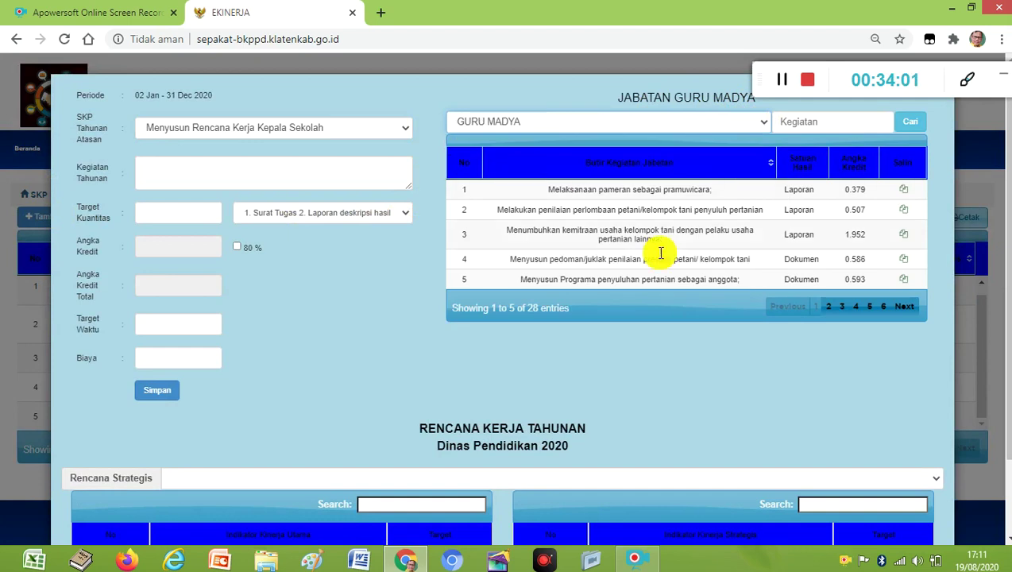
{"action": "left_click", "coordinate": [828, 308]}
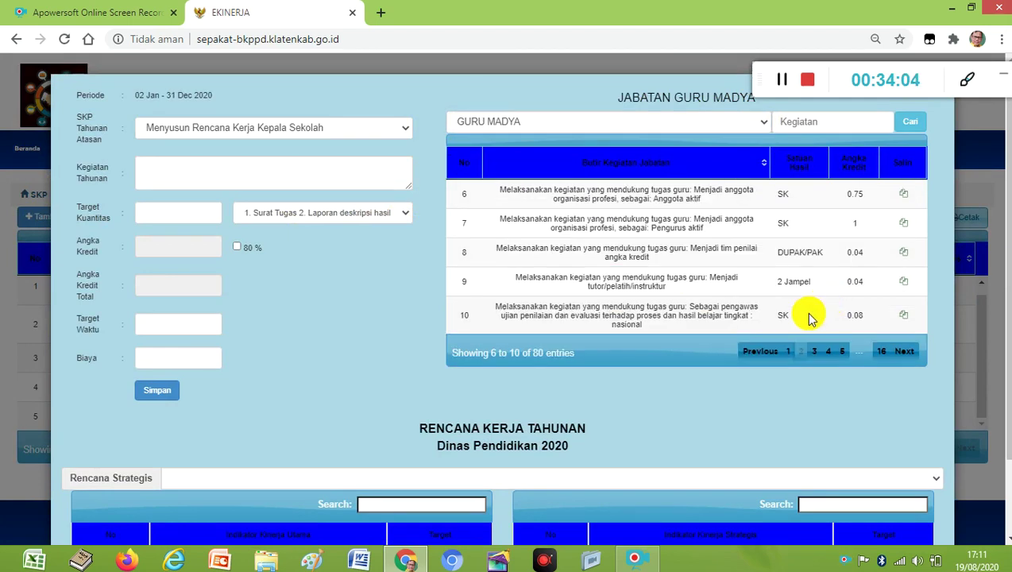
{"action": "left_click", "coordinate": [786, 352]}
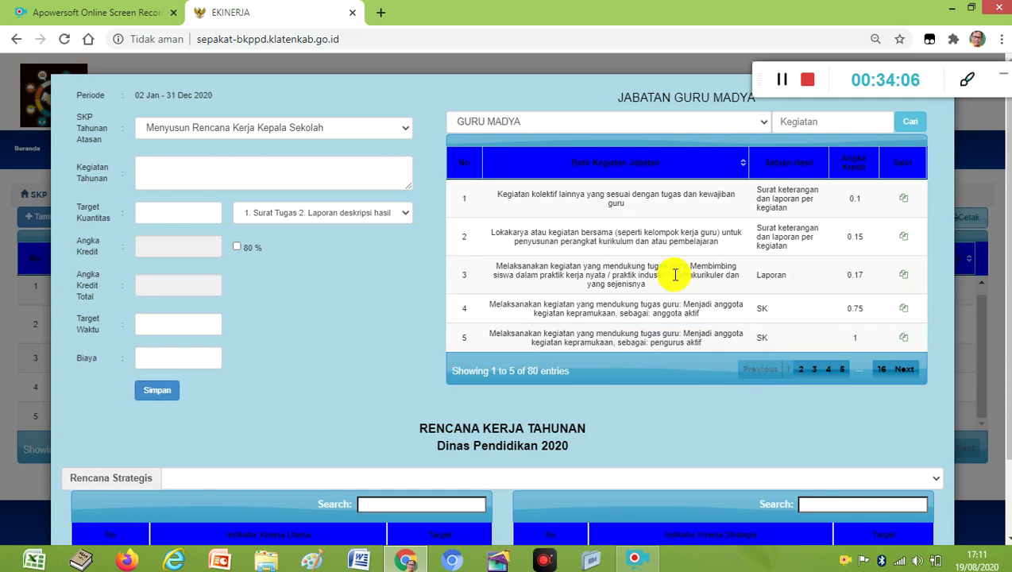
{"action": "left_click", "coordinate": [274, 171]}
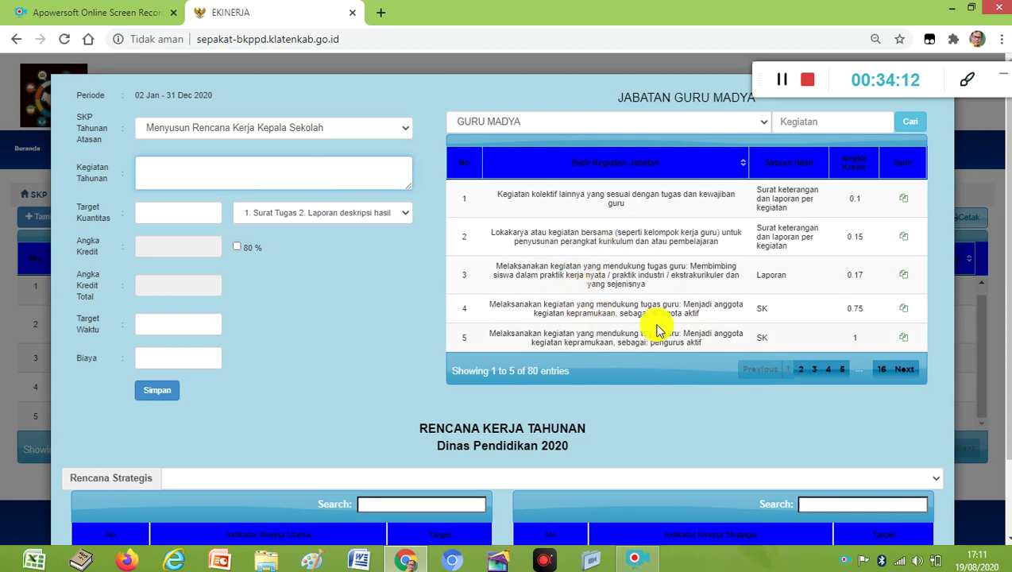
{"action": "left_click", "coordinate": [802, 370]}
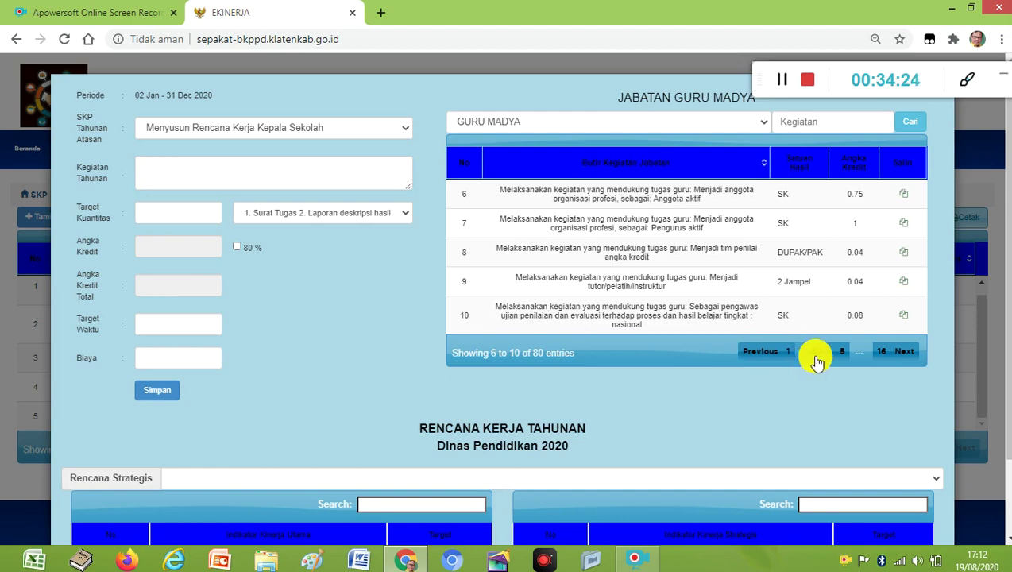
{"action": "left_click", "coordinate": [814, 354]}
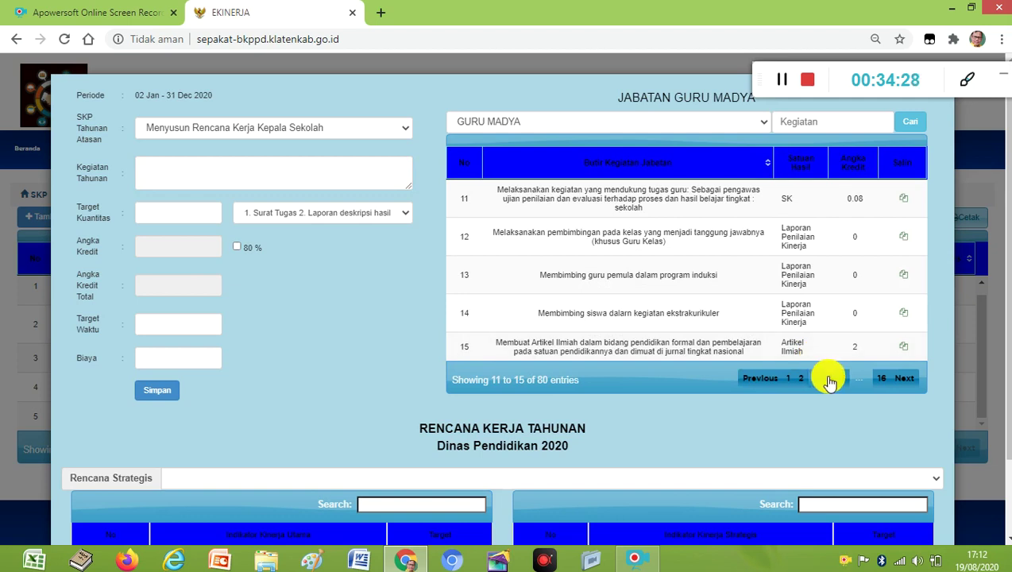
{"action": "left_click", "coordinate": [828, 380]}
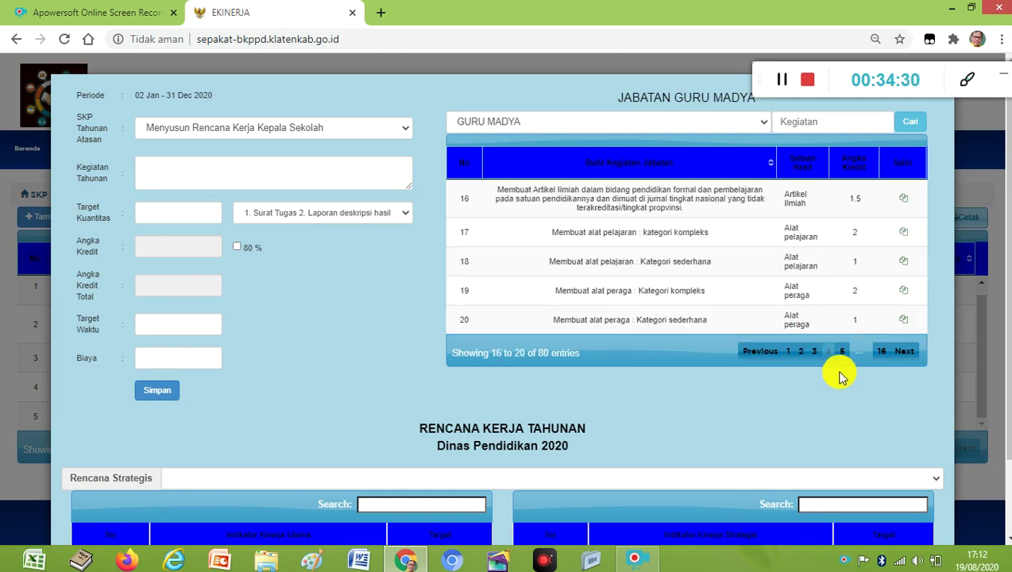
{"action": "left_click", "coordinate": [845, 355]}
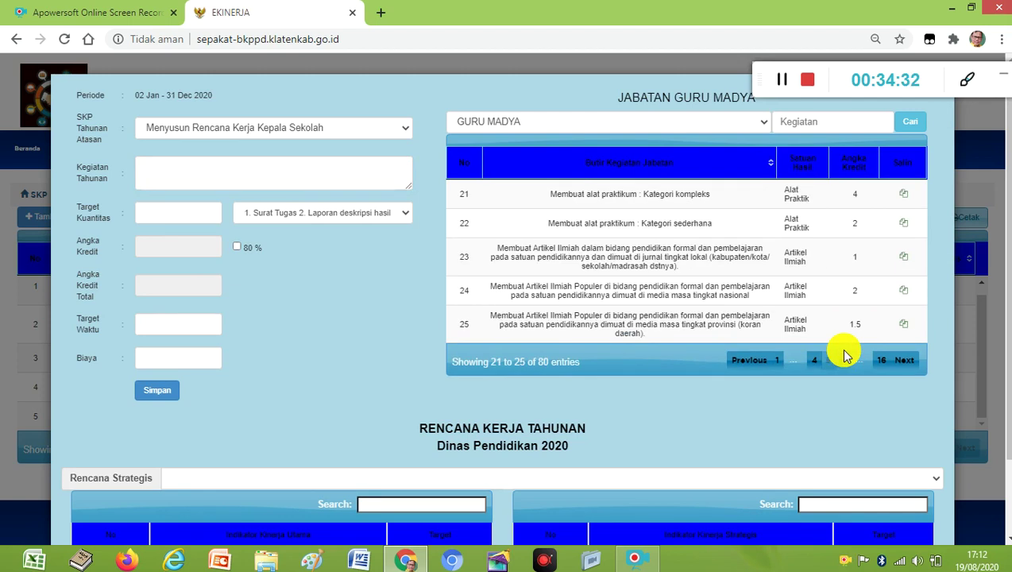
{"action": "left_click", "coordinate": [841, 362]}
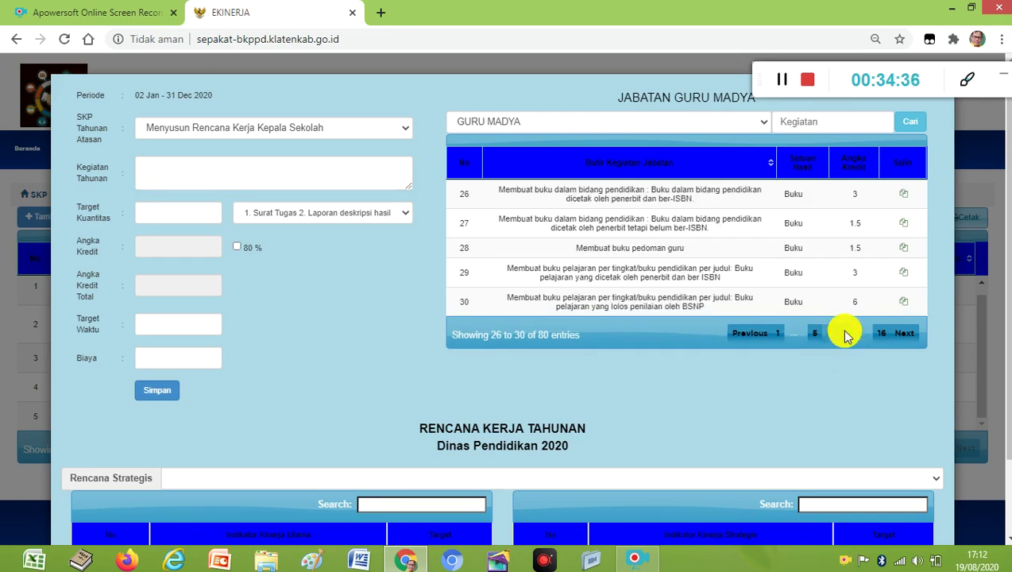
{"action": "left_click", "coordinate": [845, 337]}
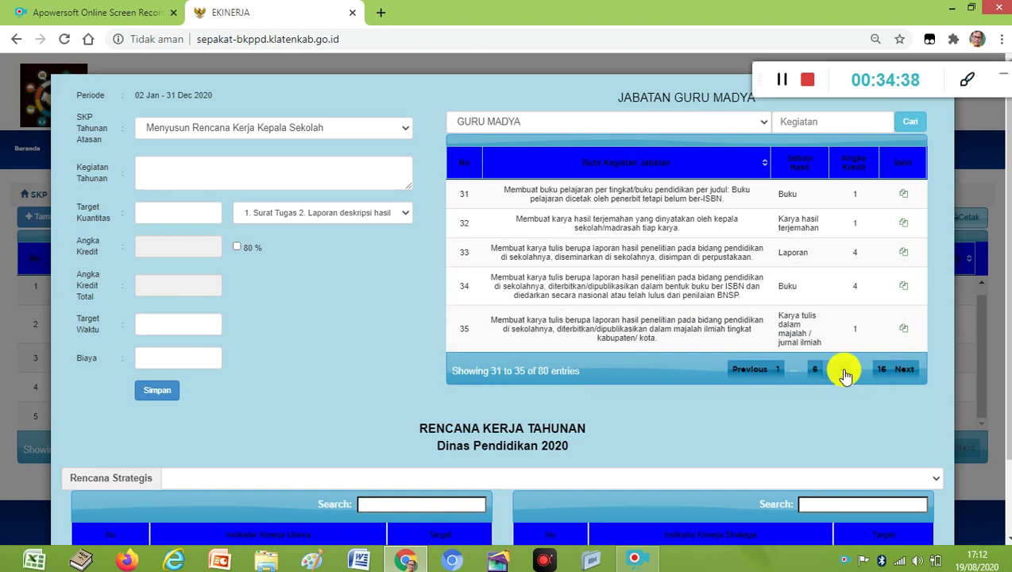
{"action": "left_click", "coordinate": [846, 373]}
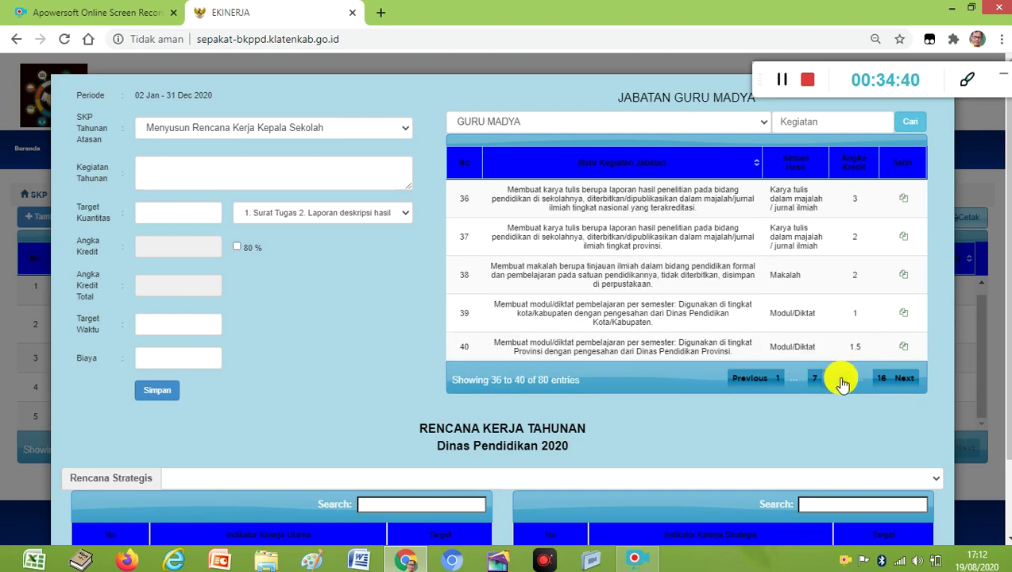
{"action": "left_click", "coordinate": [842, 382]}
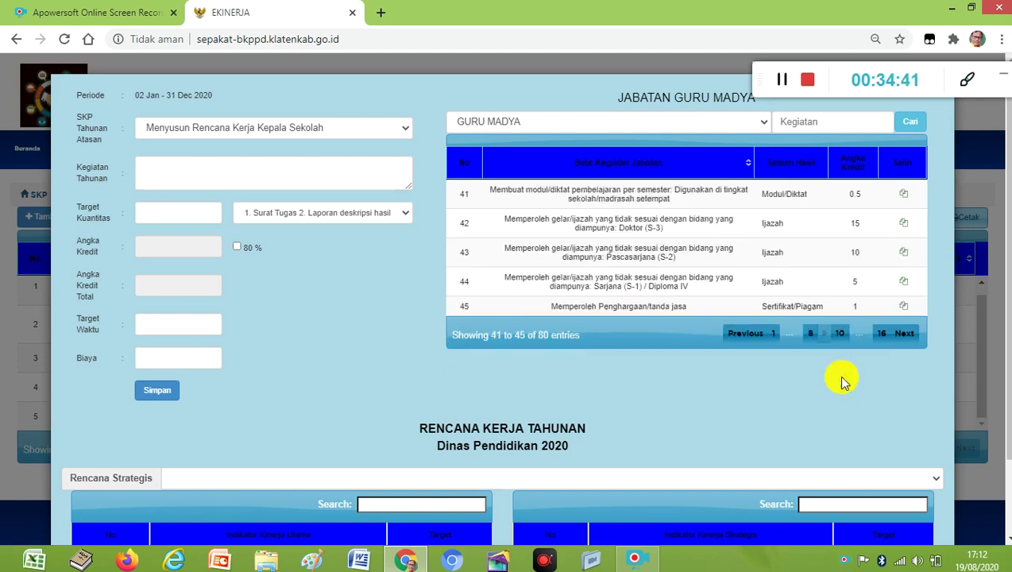
{"action": "left_click", "coordinate": [844, 335]}
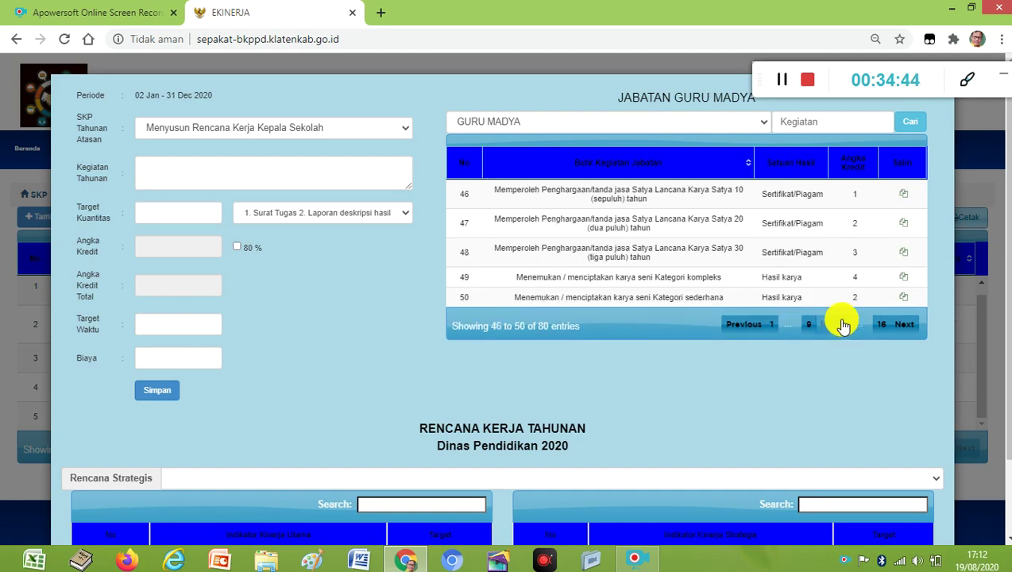
{"action": "left_click", "coordinate": [843, 324]}
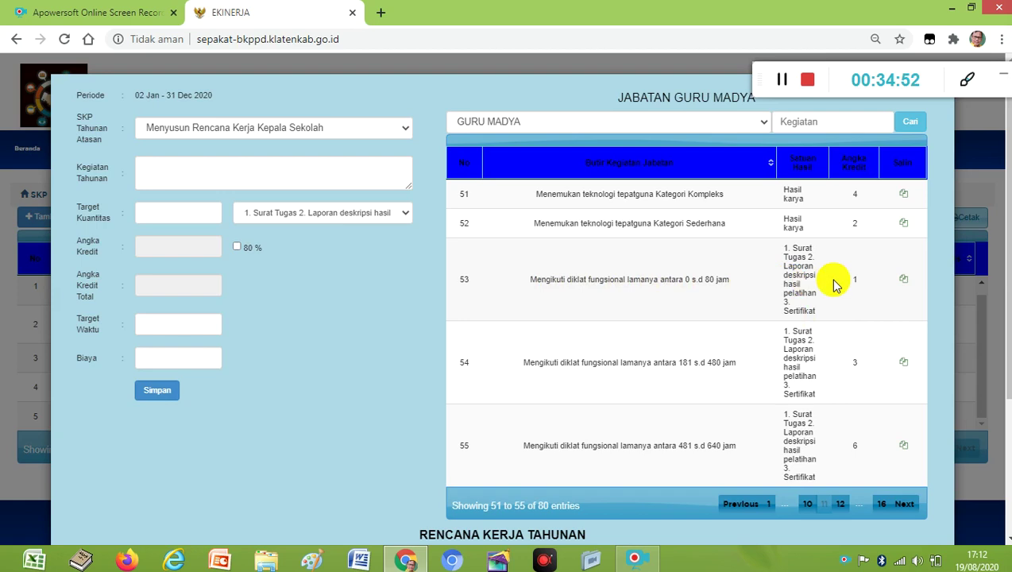
{"action": "left_click", "coordinate": [906, 281]}
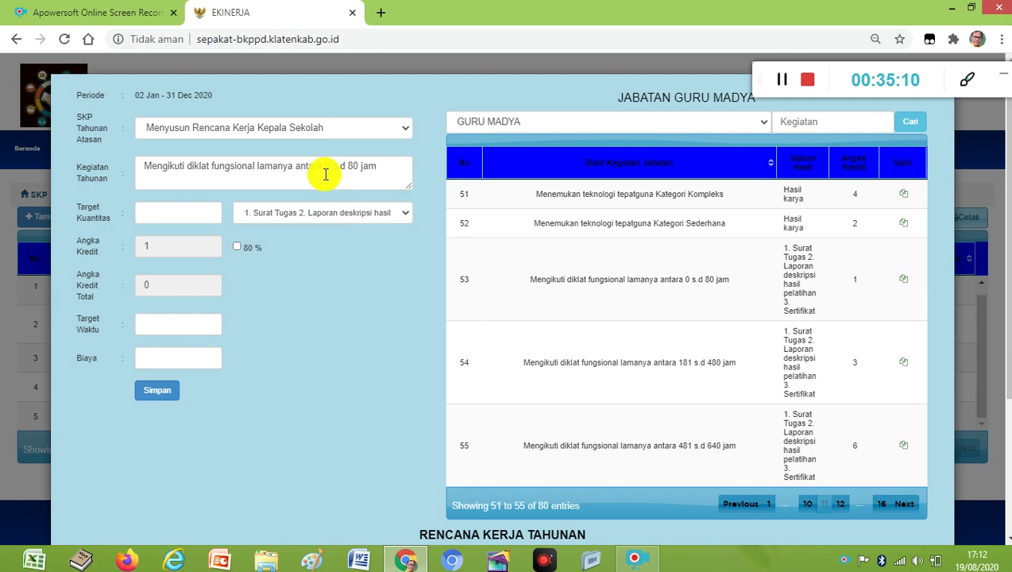
- Set the functional training target quantity to 1 and target time to 1, leave the cost empty, and save it
{"action": "left_click", "coordinate": [196, 209]}
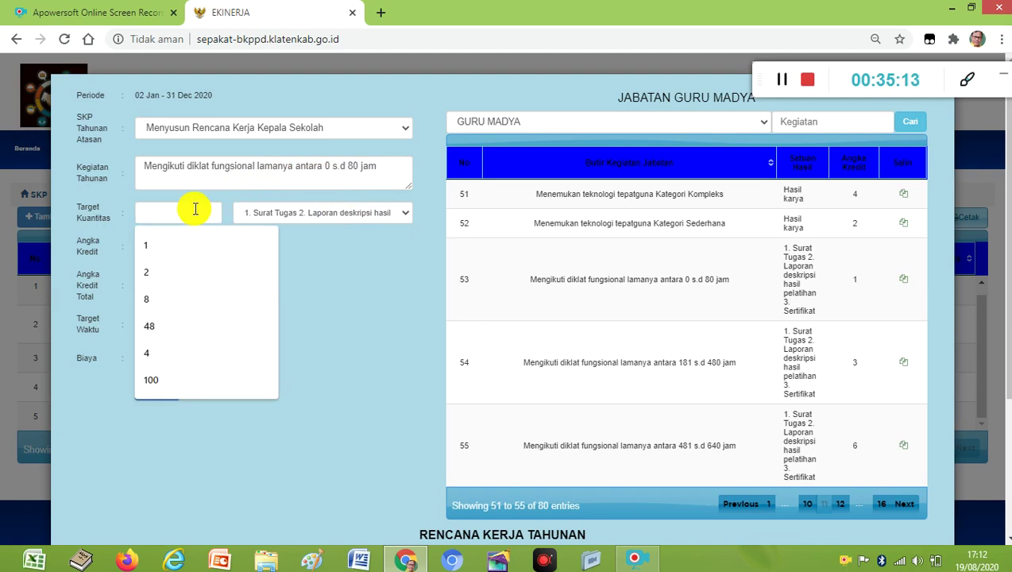
{"action": "left_click", "coordinate": [158, 244]}
{"action": "left_click", "coordinate": [167, 323]}
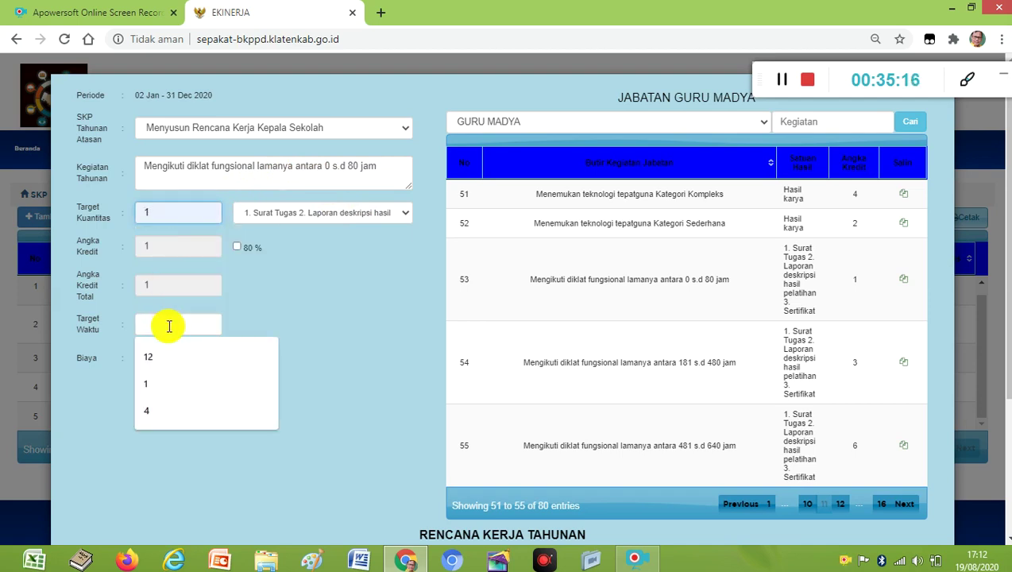
{"action": "left_click", "coordinate": [157, 379]}
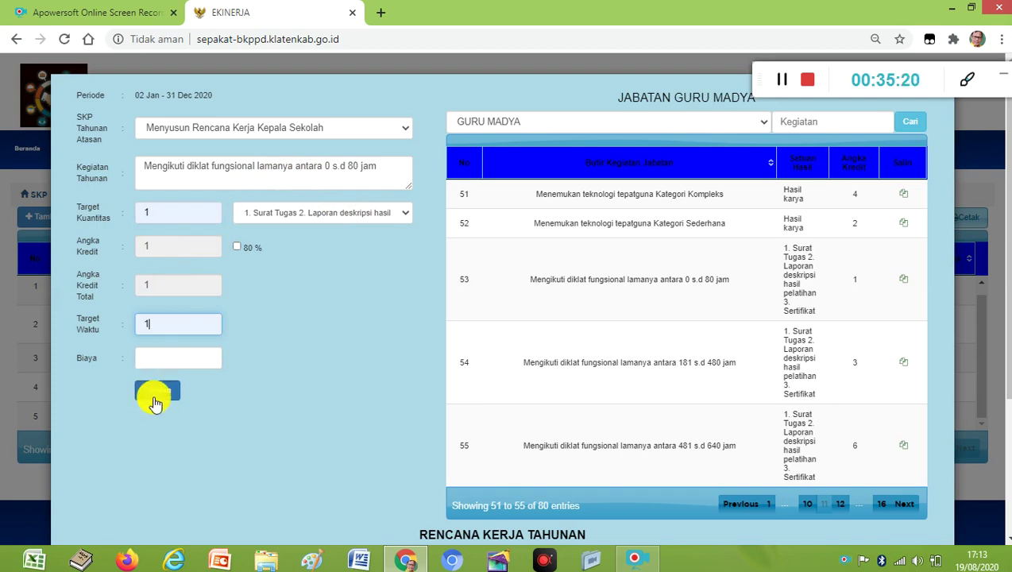
{"action": "left_click", "coordinate": [161, 393]}
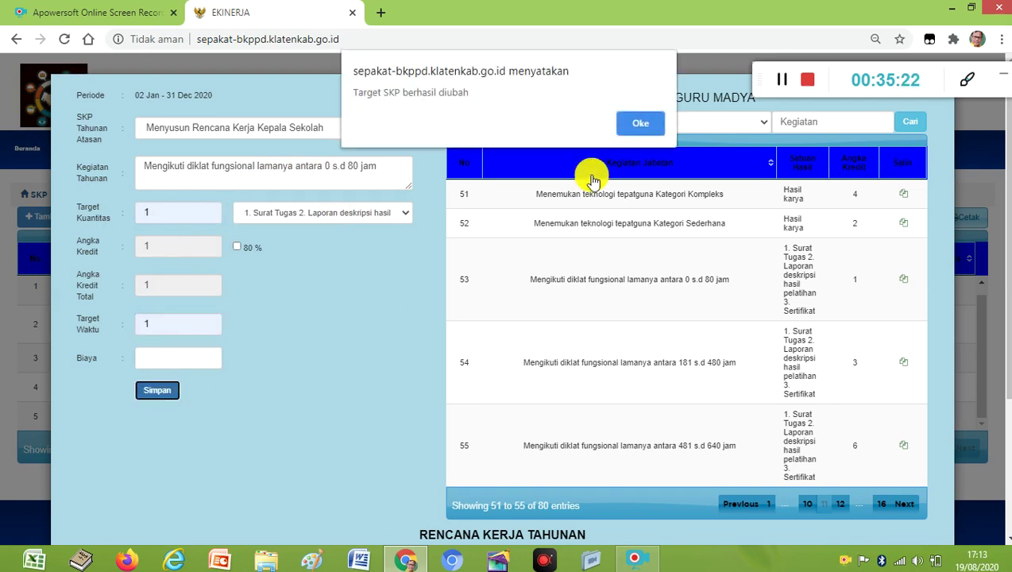
{"action": "left_click", "coordinate": [635, 119]}
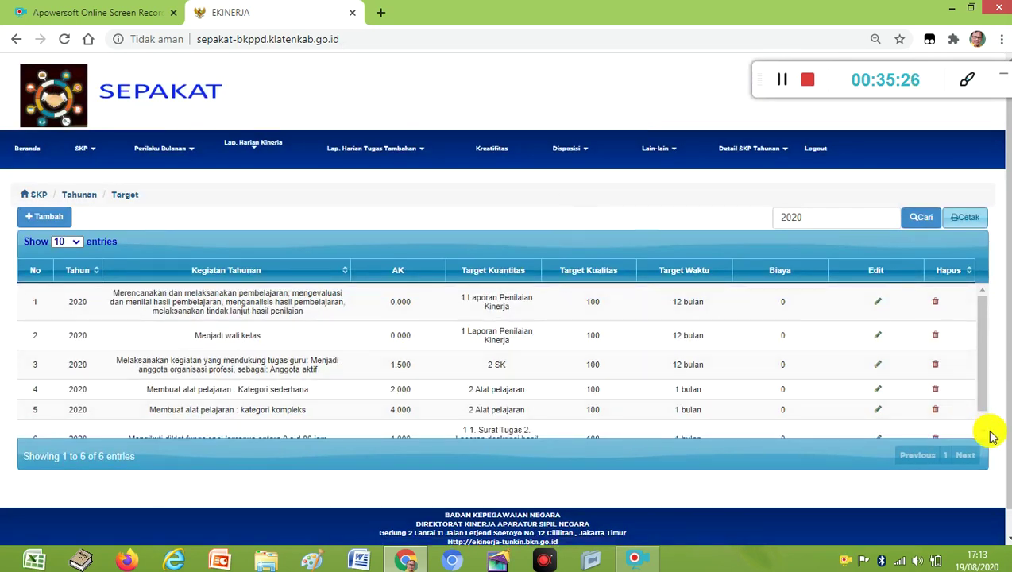
{"action": "scroll", "coordinate": [985, 429], "scroll_direction": "down", "scroll_amount": 1}
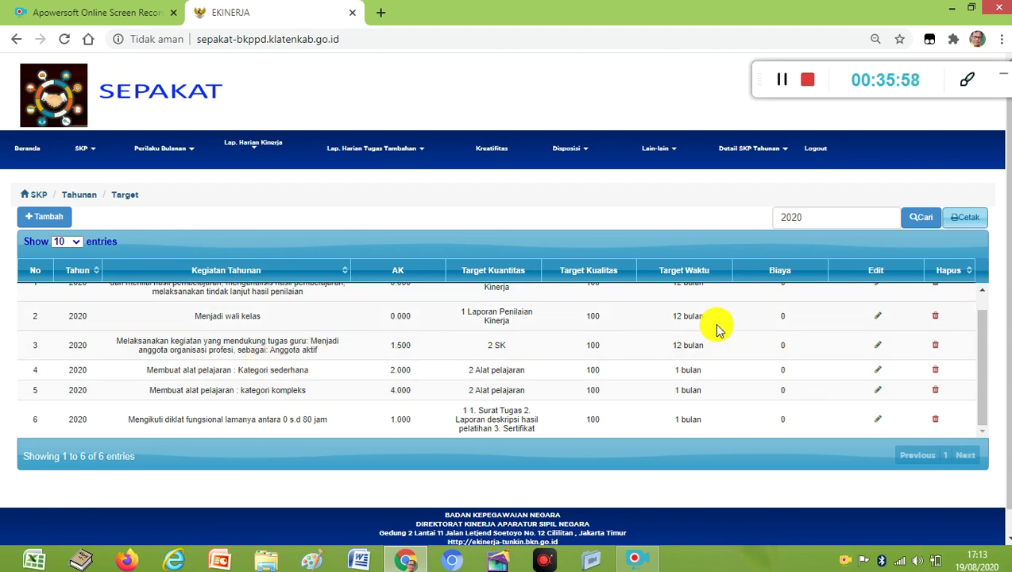
{"action": "left_click", "coordinate": [81, 148]}
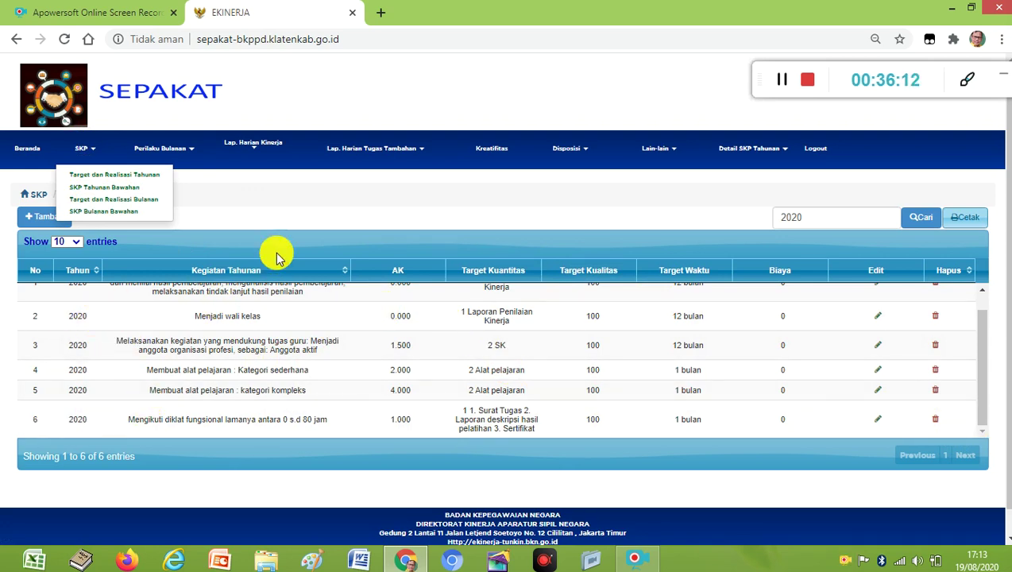
{"action": "left_click", "coordinate": [316, 223]}
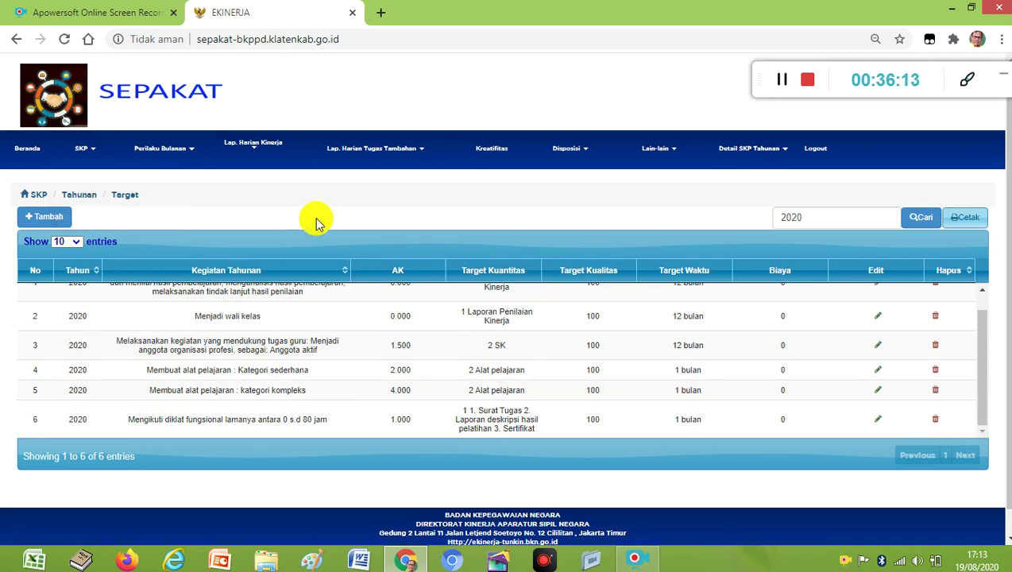
- Begin a seventh annual target linked to the superior's SKP "Menyusun Rencana Kerja Kepala Sekolah"
{"action": "left_click", "coordinate": [58, 218]}
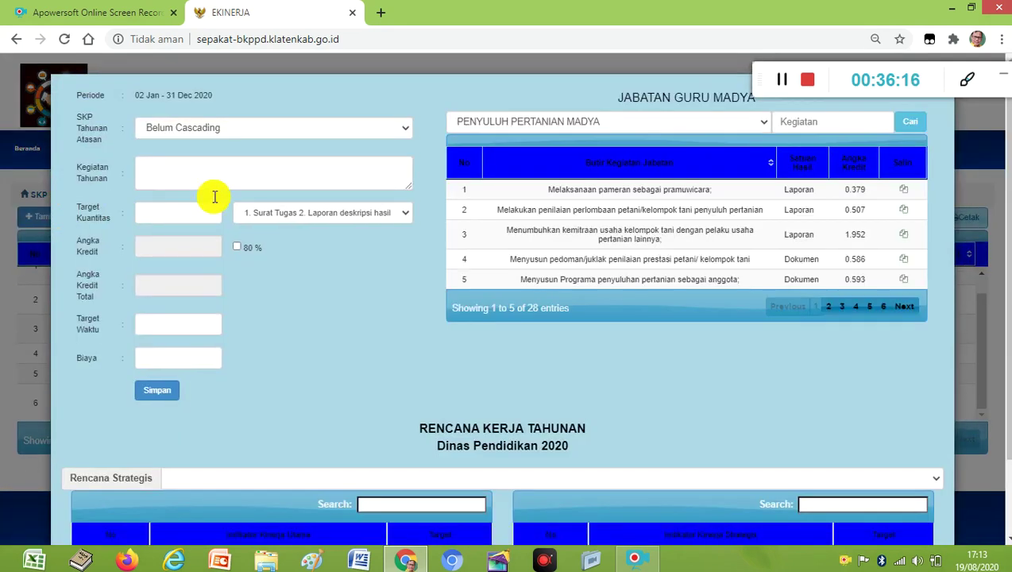
{"action": "left_click", "coordinate": [404, 134]}
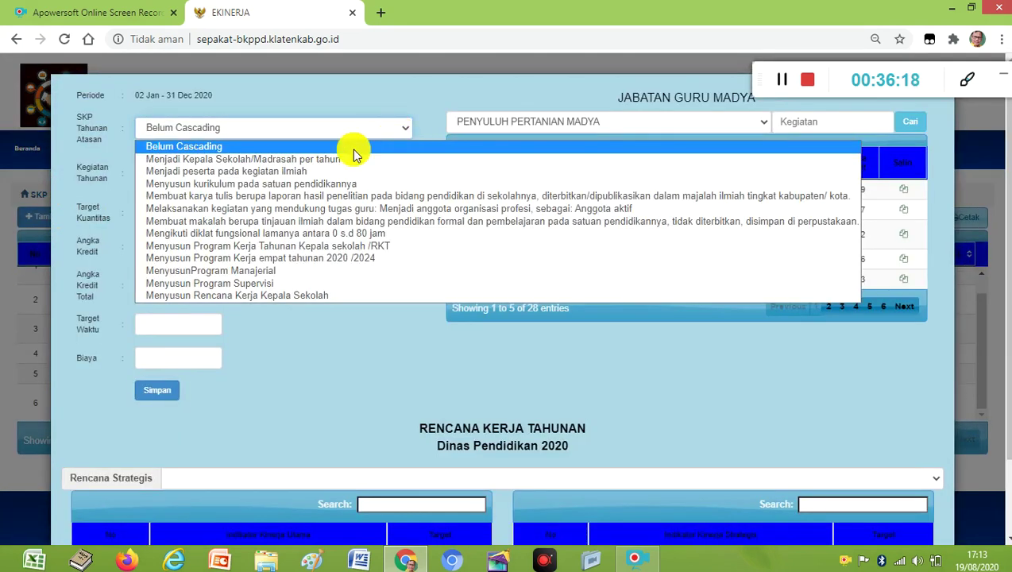
{"action": "left_click", "coordinate": [326, 296]}
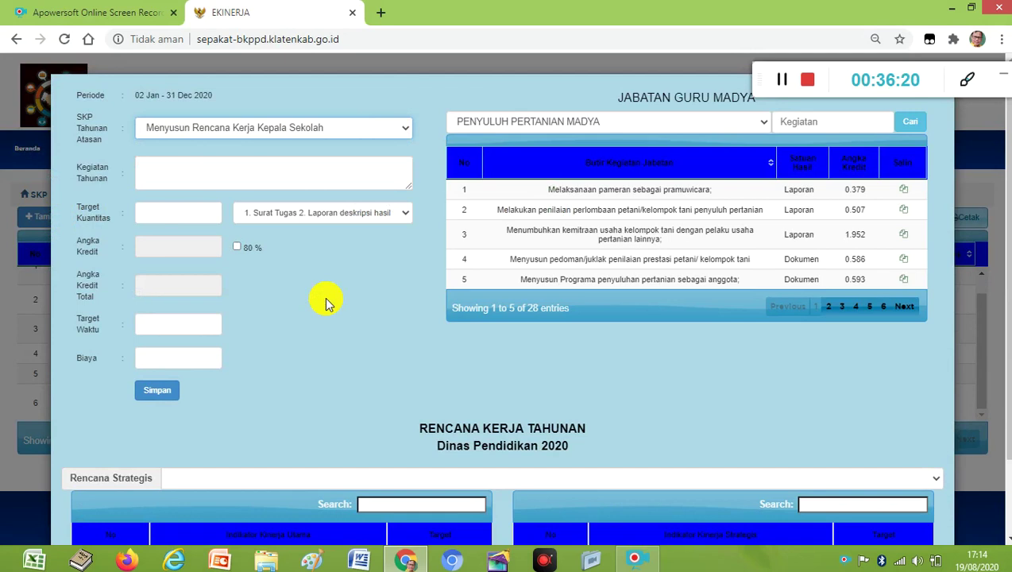
- From the GURU MADYA activities, copy item 8, "Melaksanakan kegiatan yang mendukung tugas guru: Menjadi tim penilai angka kredit", into the annual activity
{"action": "left_click", "coordinate": [761, 119]}
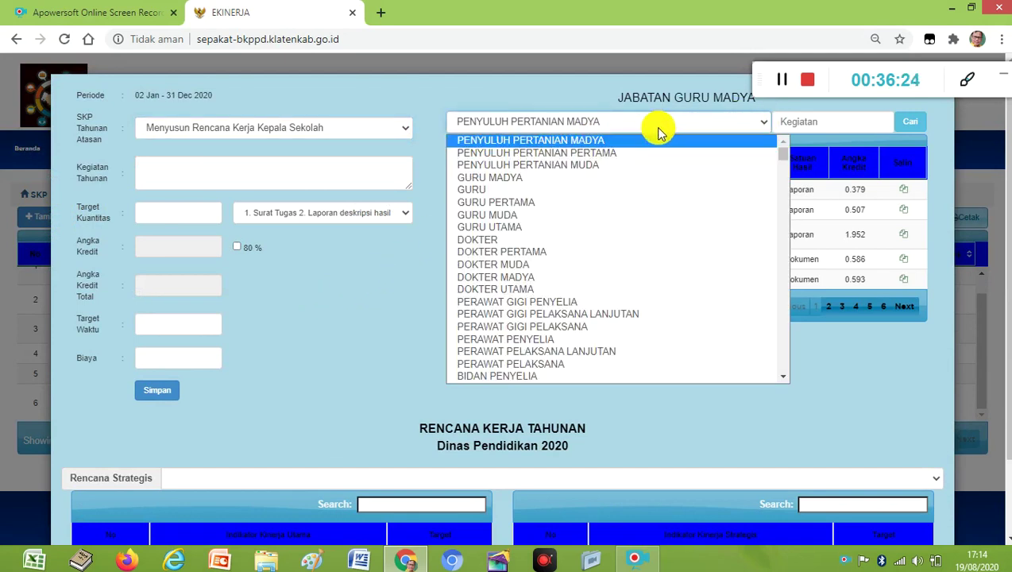
{"action": "left_click", "coordinate": [552, 177]}
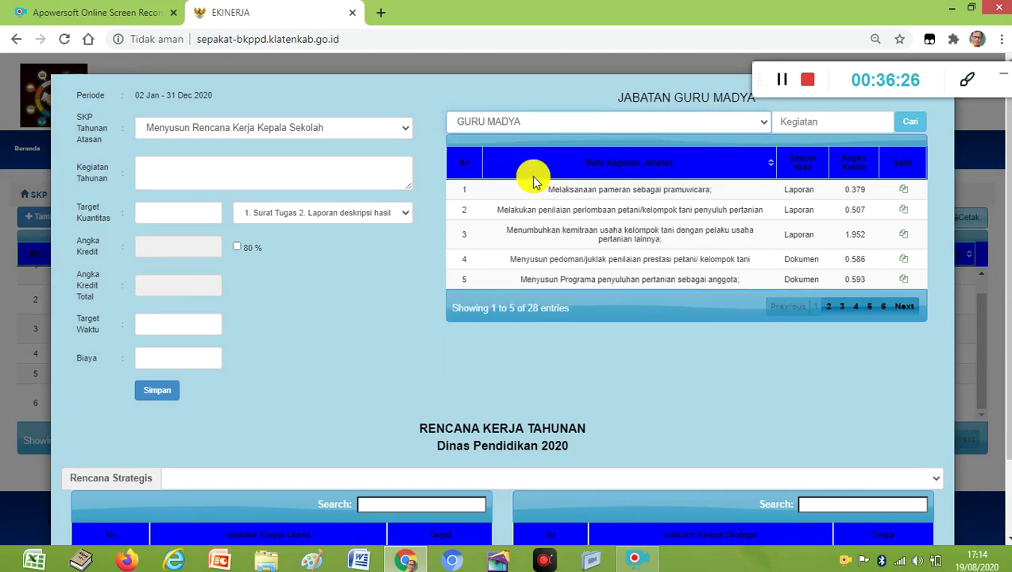
{"action": "left_click", "coordinate": [306, 169]}
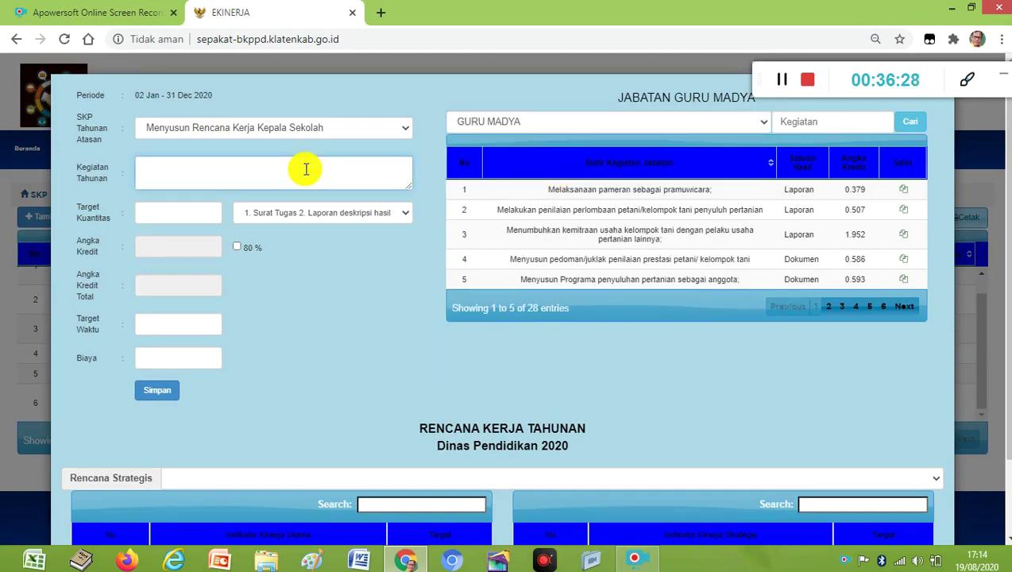
{"action": "left_click", "coordinate": [829, 310]}
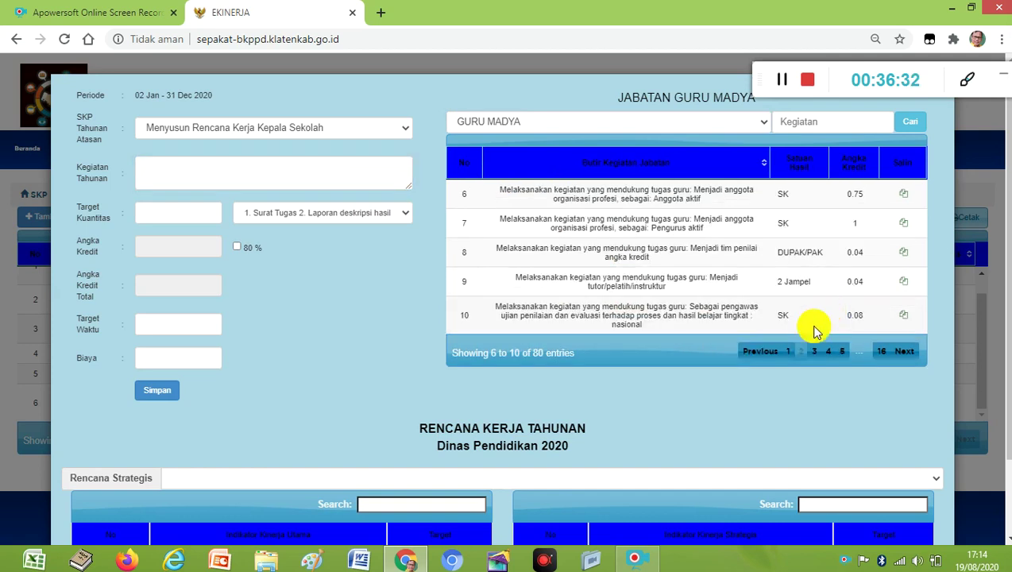
{"action": "left_click", "coordinate": [783, 352]}
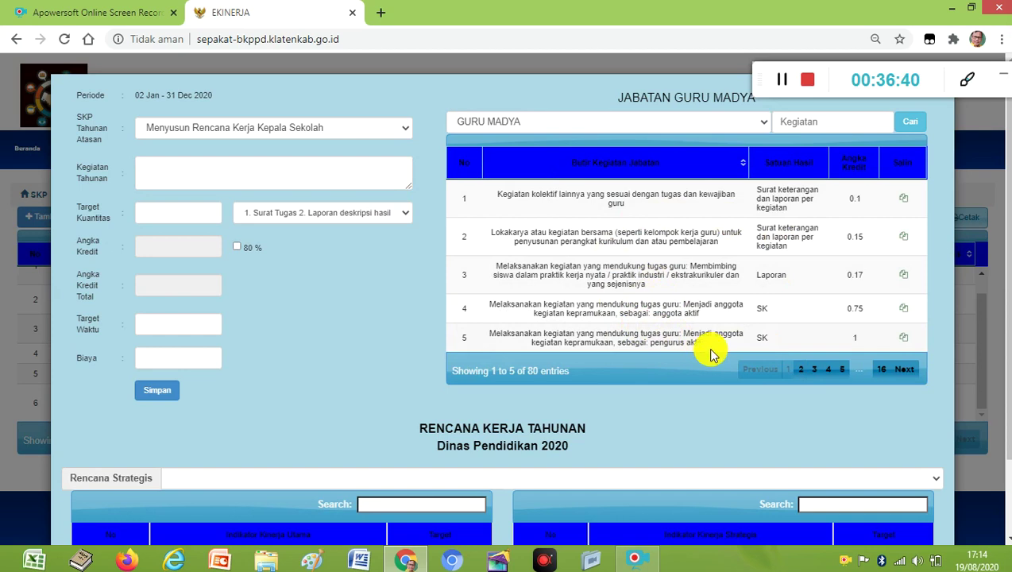
{"action": "left_click", "coordinate": [803, 370]}
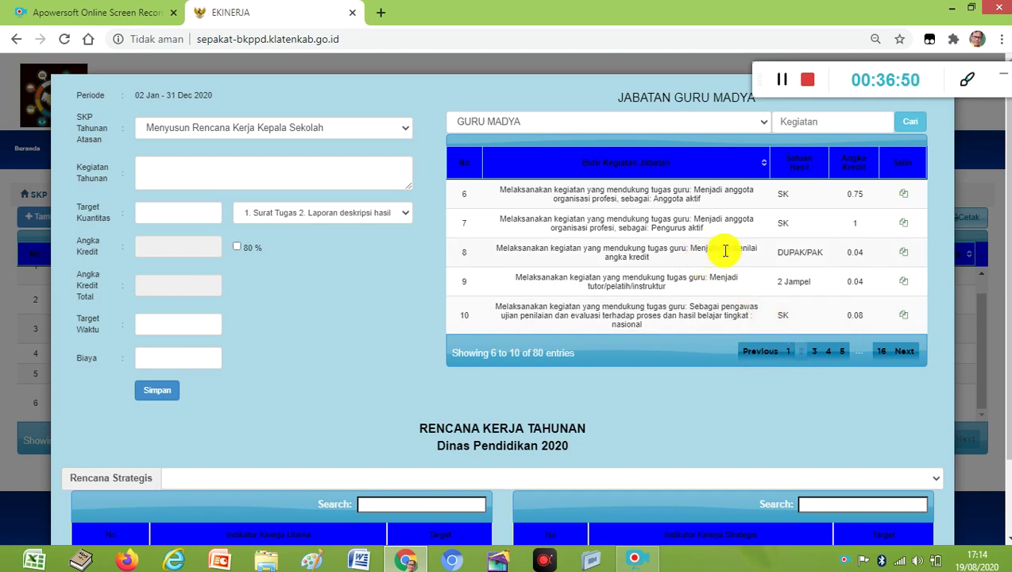
{"action": "left_click", "coordinate": [904, 252]}
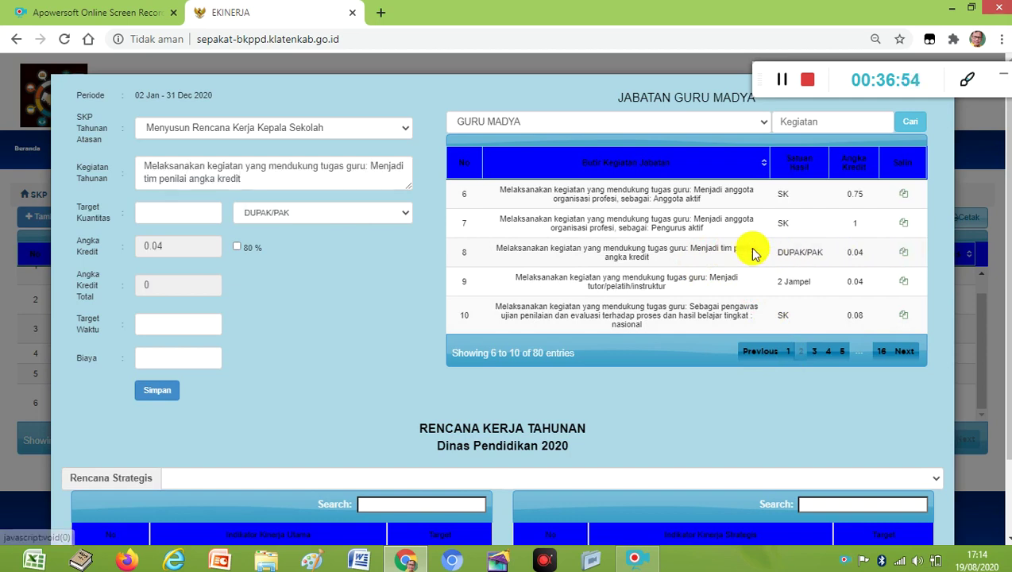
- Set the credit assessment team target quantity to 100 DUPAK/PAK and target time to 4, leave the cost empty, and save it
{"action": "left_click", "coordinate": [209, 212]}
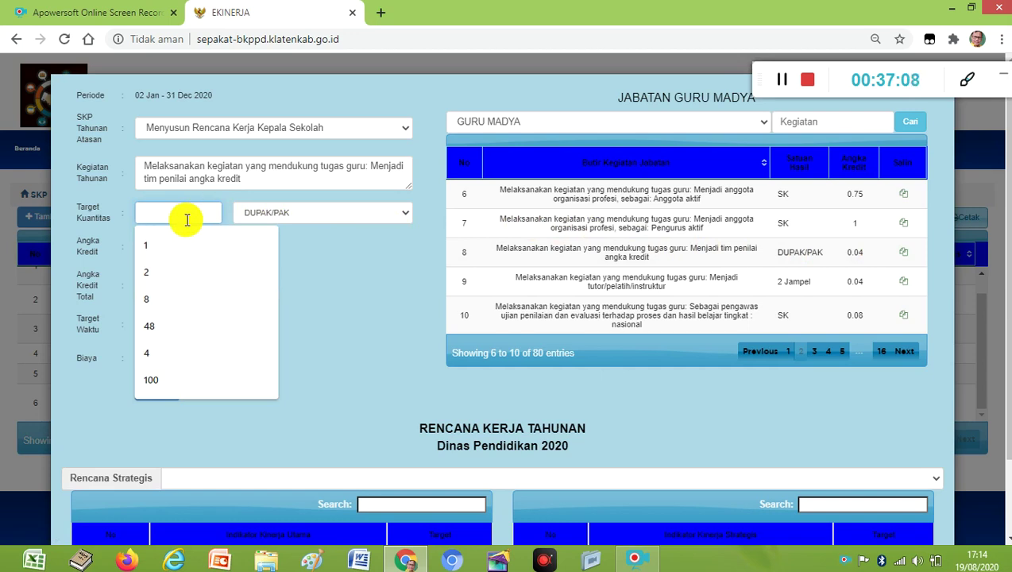
{"action": "type", "text": "100"}
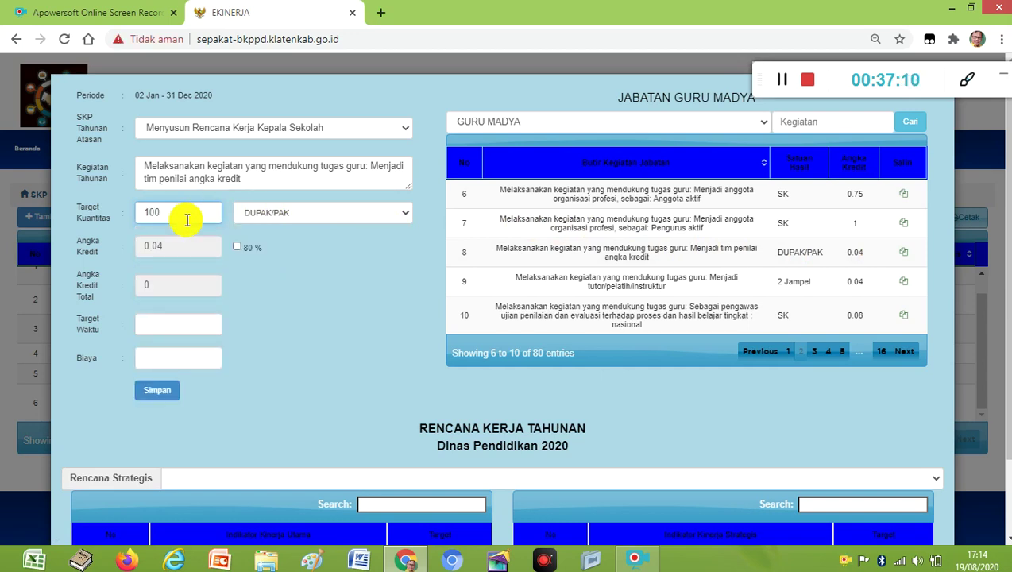
{"action": "left_click", "coordinate": [159, 326]}
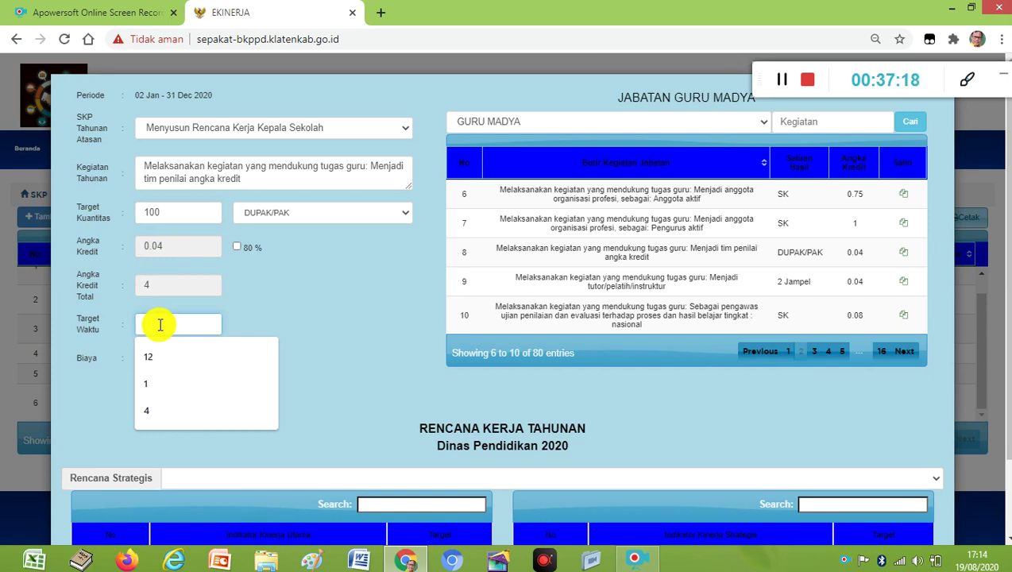
{"action": "left_click", "coordinate": [160, 324]}
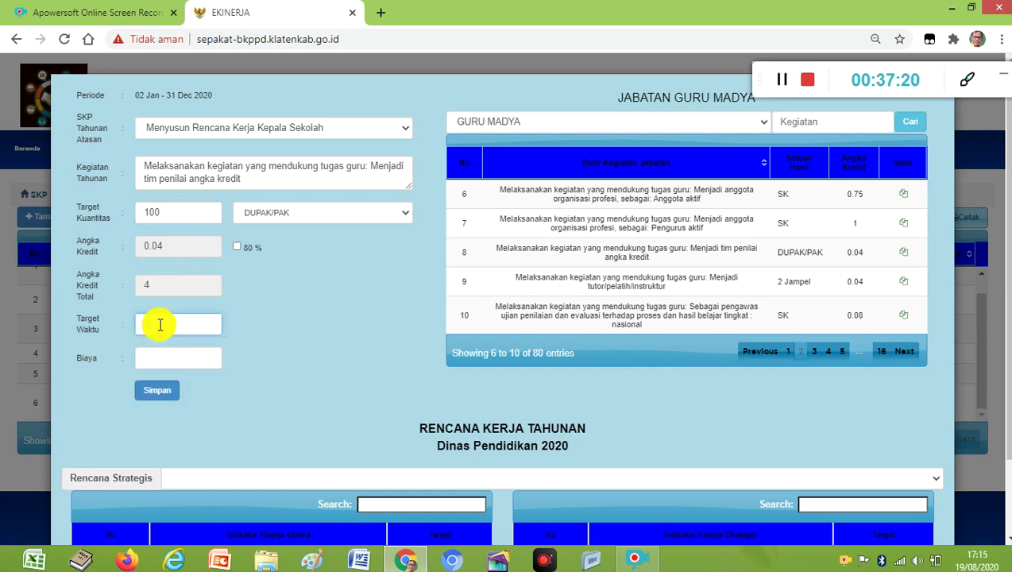
{"action": "type", "text": "4"}
{"action": "left_click", "coordinate": [157, 391]}
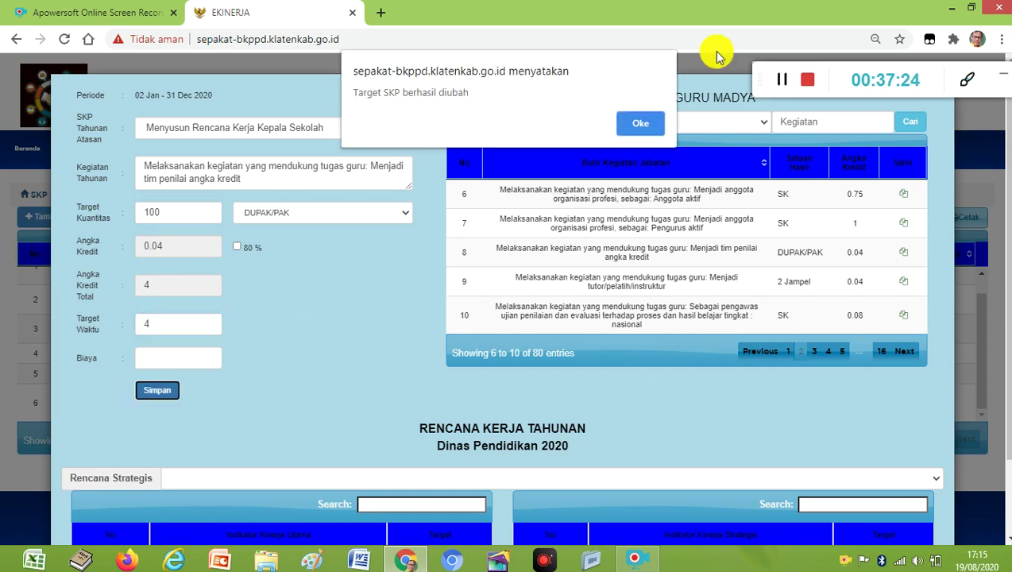
{"action": "left_click", "coordinate": [641, 122]}
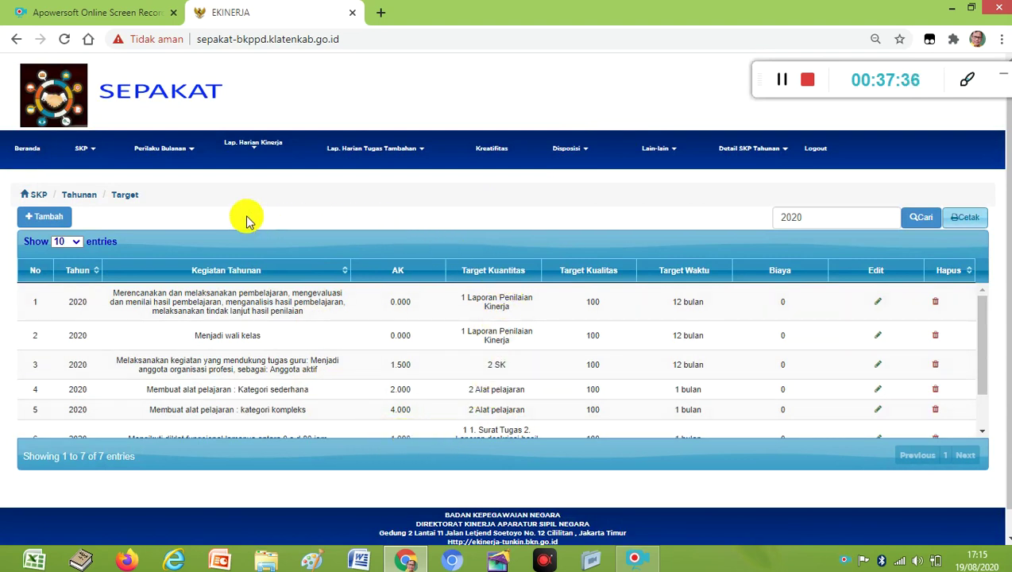
- Return to the list of annual SKP periods under Target dan Realisasi Tahunan
{"action": "left_click", "coordinate": [90, 151]}
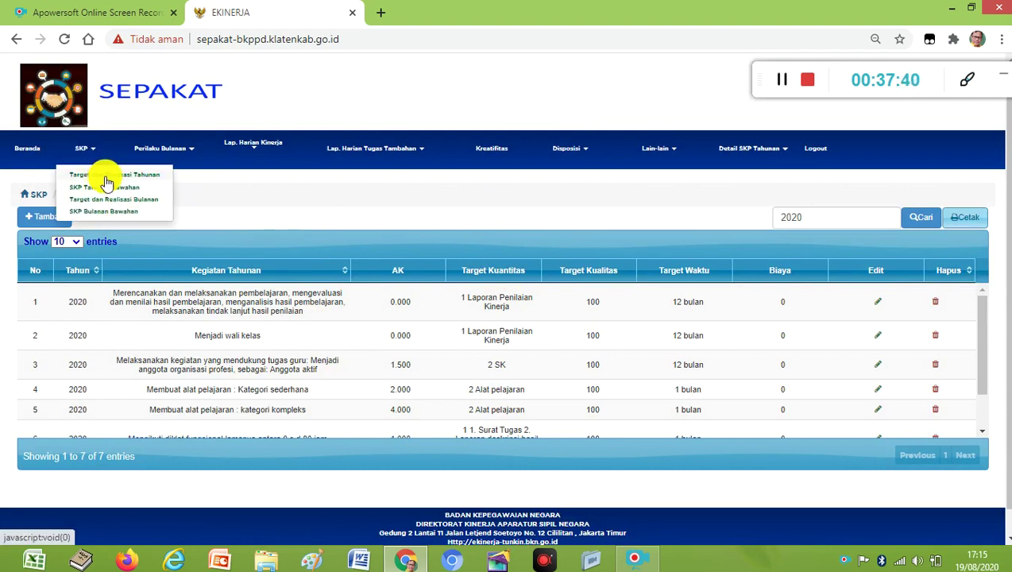
{"action": "left_click", "coordinate": [103, 174]}
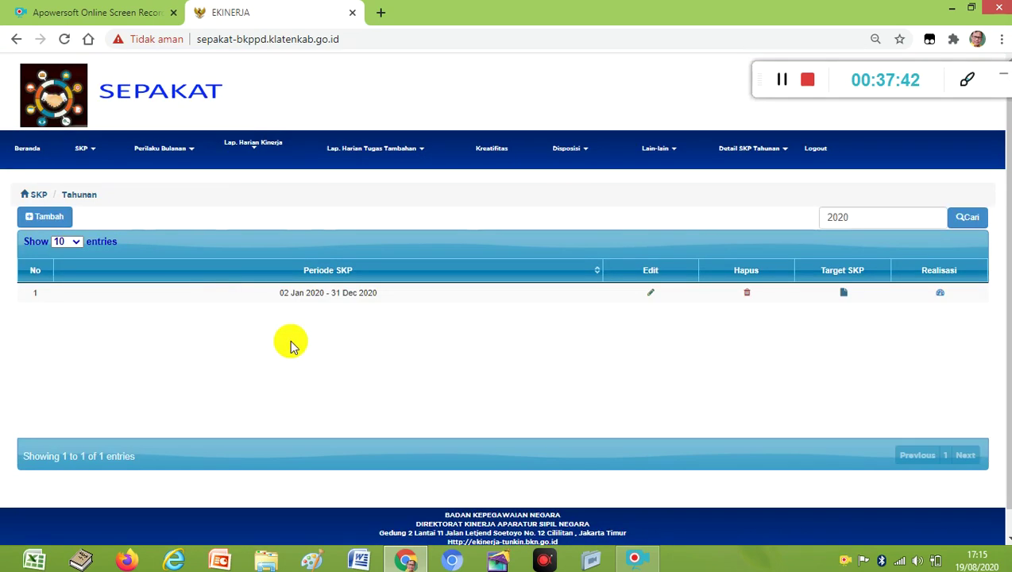